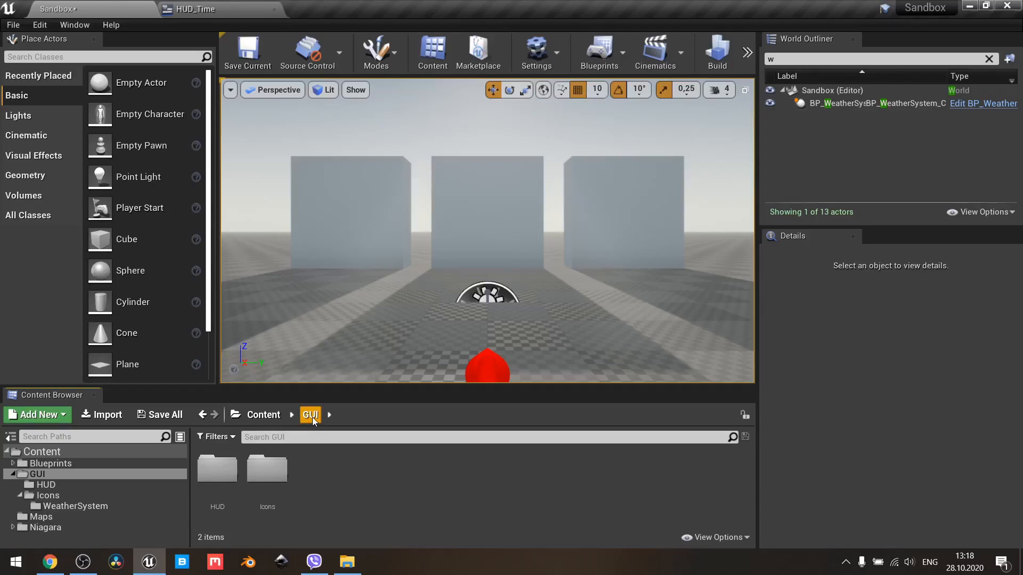
# - Create a new folder named Materials inside the GUI content folder
pyautogui.rightClick(336, 476)
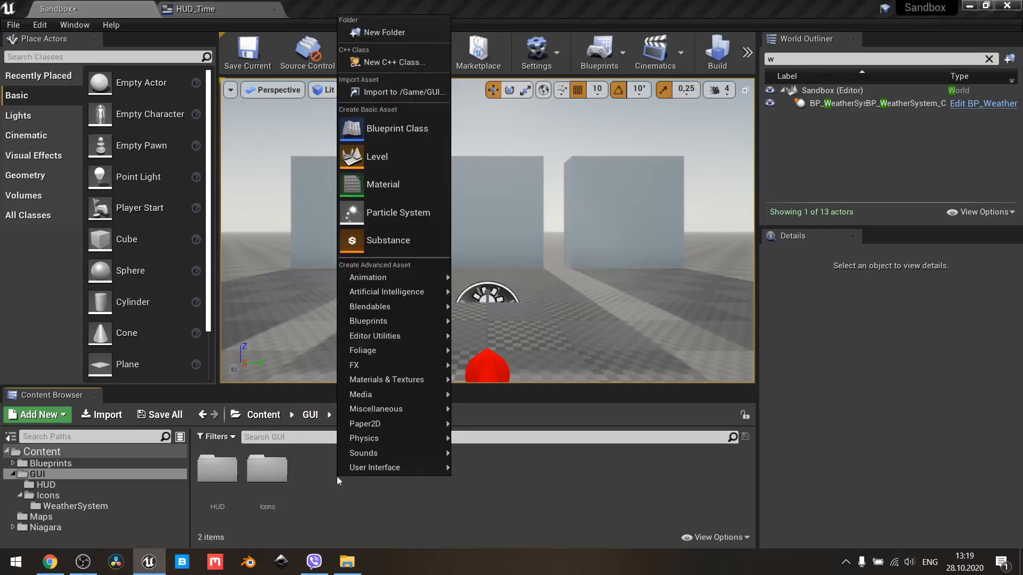
pyautogui.click(398, 32)
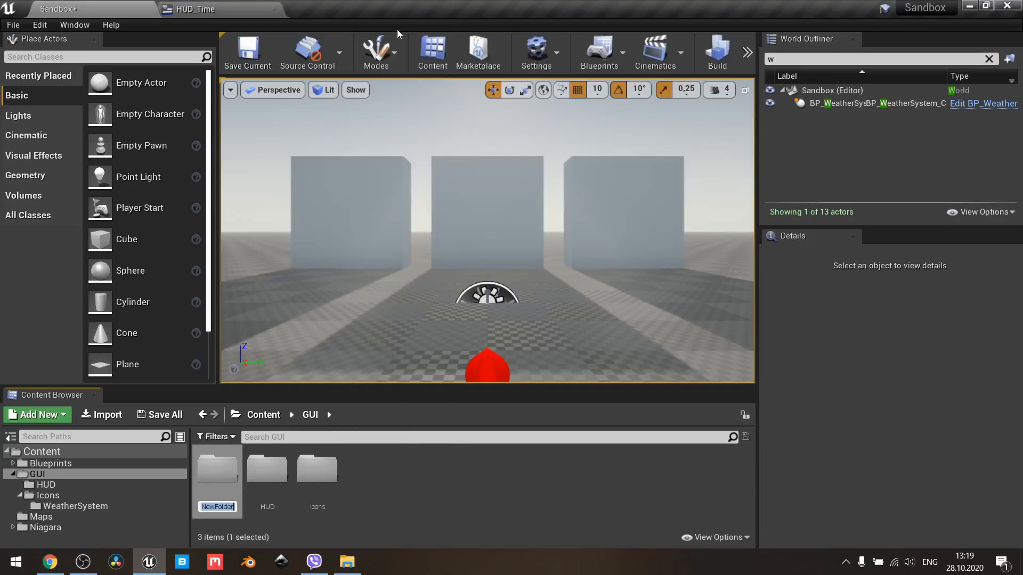
pyautogui.write('Materials')
pyautogui.press('Return')
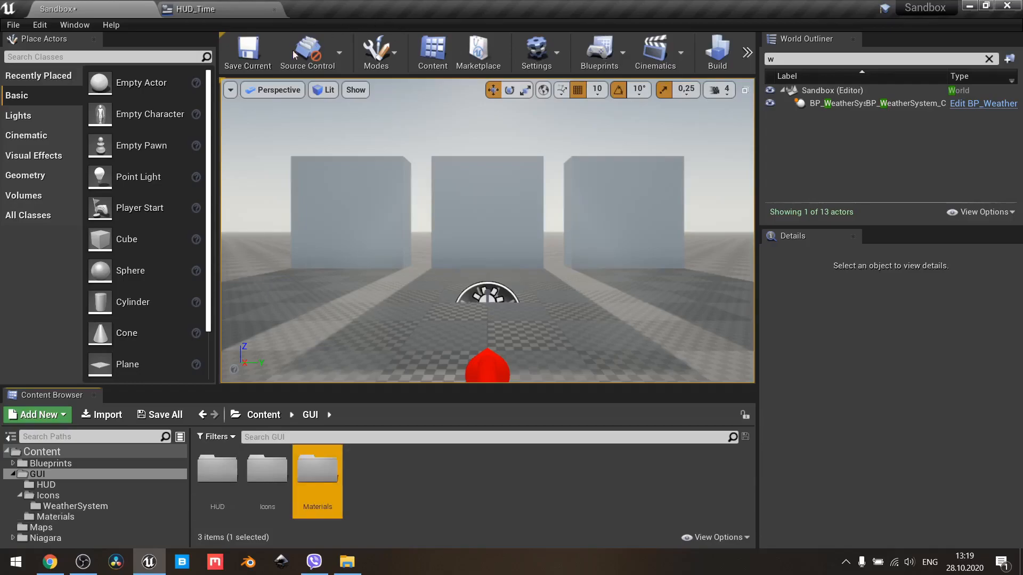
# - Create a new material named M_RadialProgressBar inside the Materials folder
pyautogui.doubleClick(319, 476)
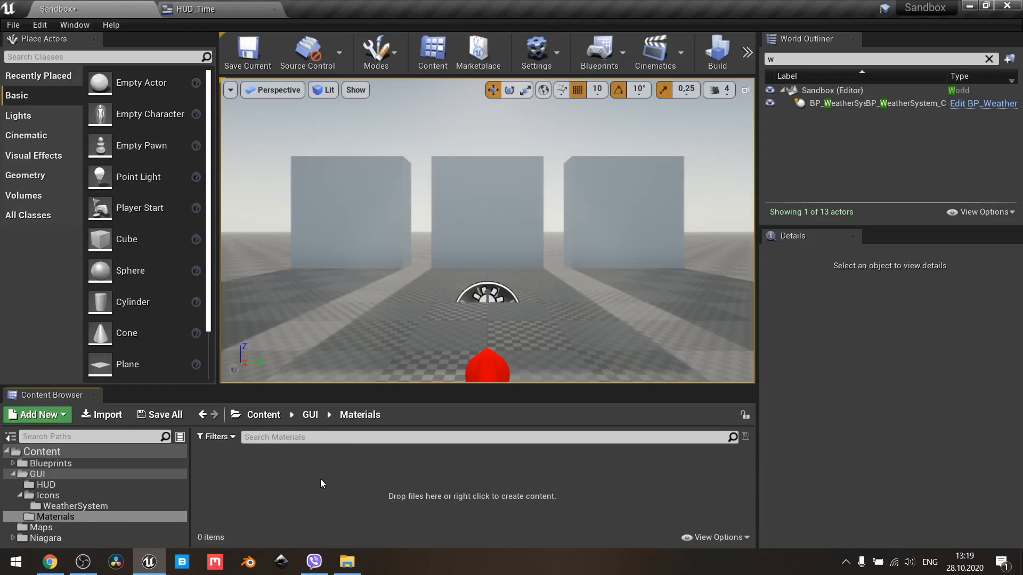
pyautogui.rightClick(321, 478)
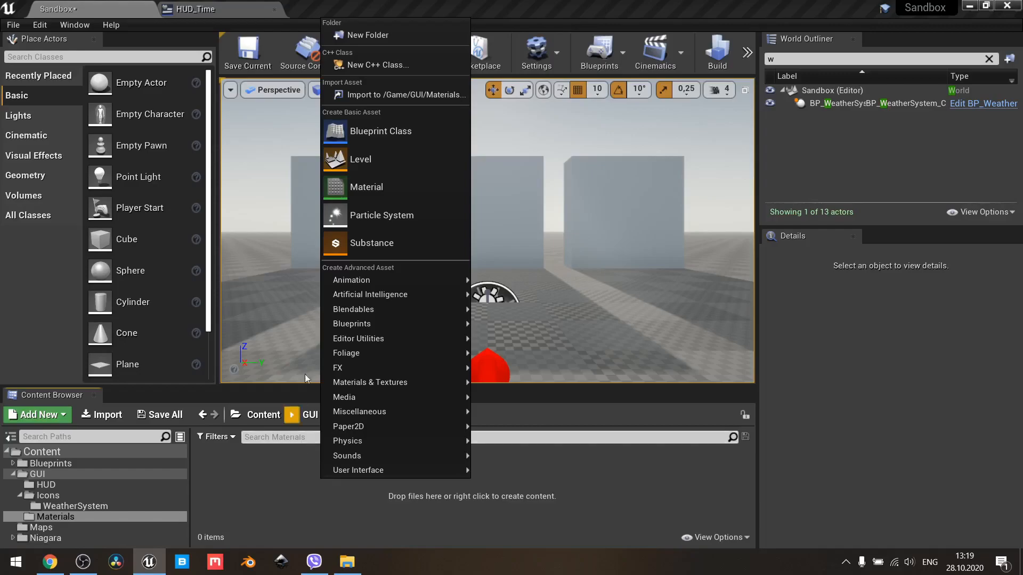
pyautogui.click(423, 196)
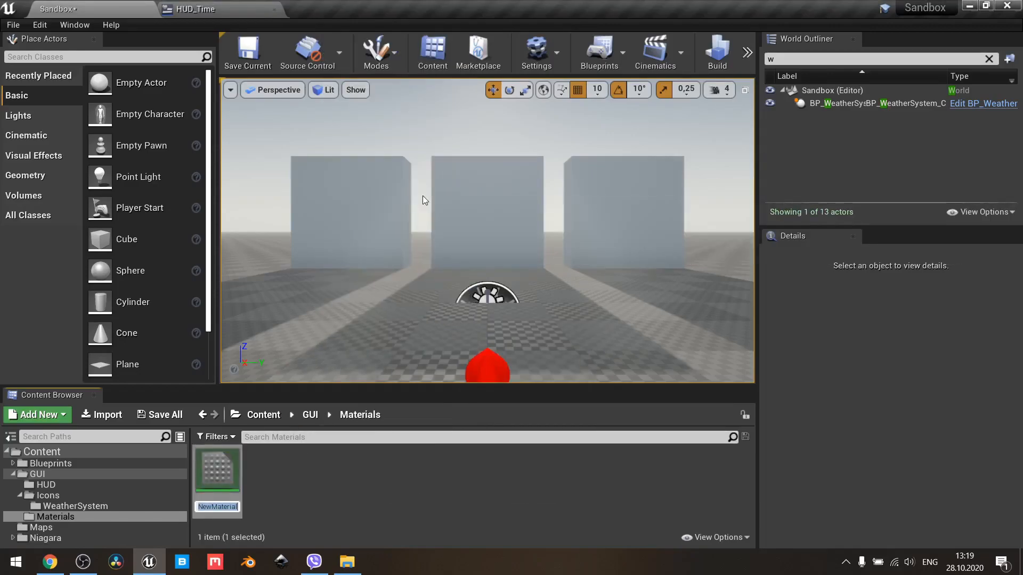
pyautogui.write('M_Radial')
pyautogui.press('Return')
pyautogui.write('FrogressBar')
pyautogui.press('Return')
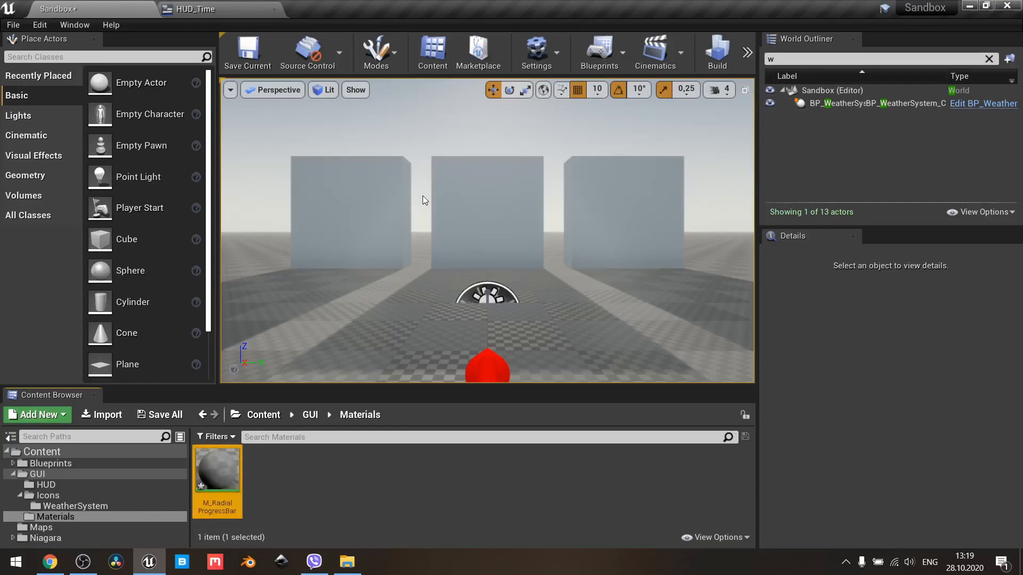
pyautogui.click(301, 494)
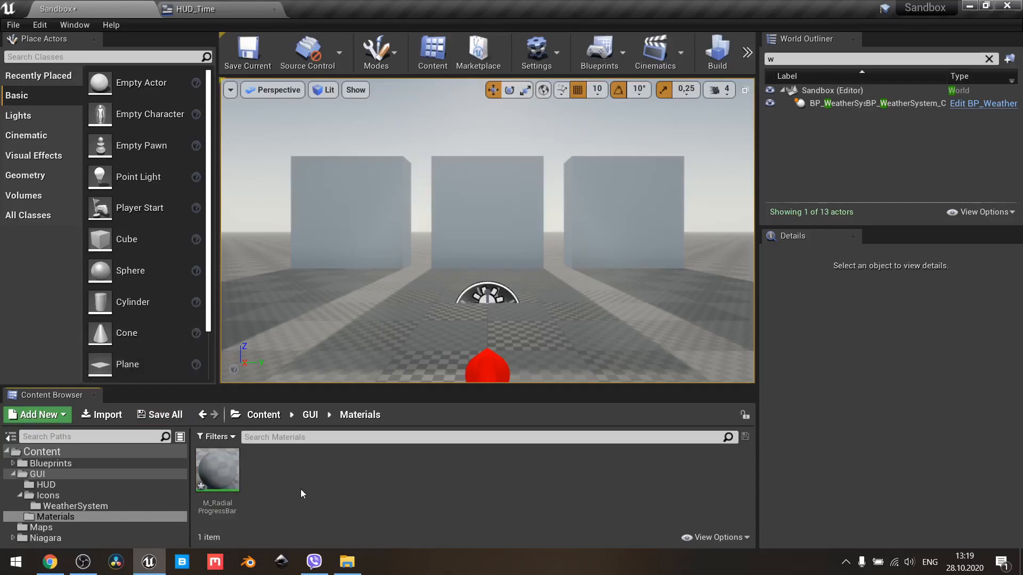
# - Create a material instance from M_RadialProgressBar and name it MI_RadialProgressBar
pyautogui.click(217, 482)
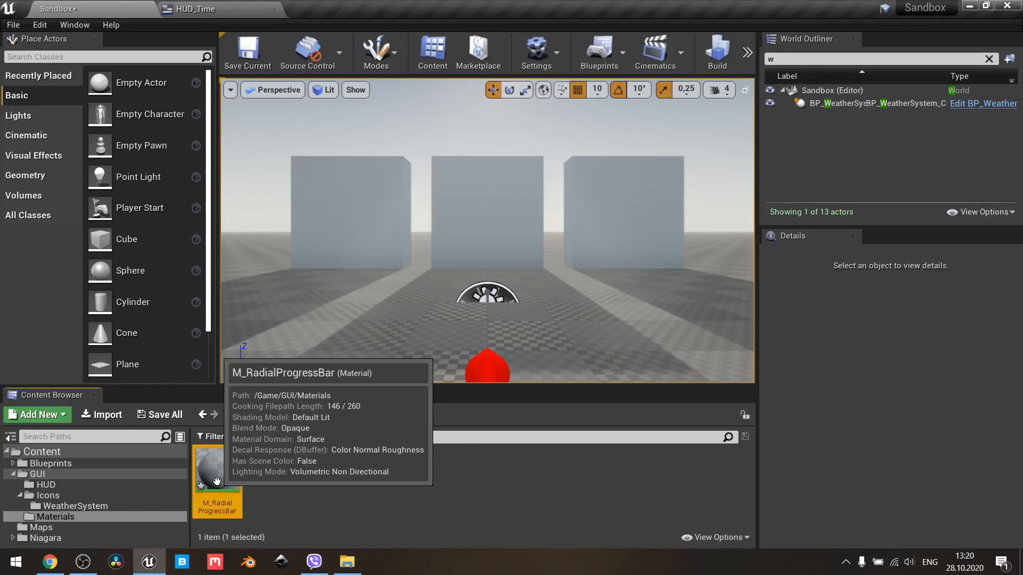
pyautogui.rightClick(216, 482)
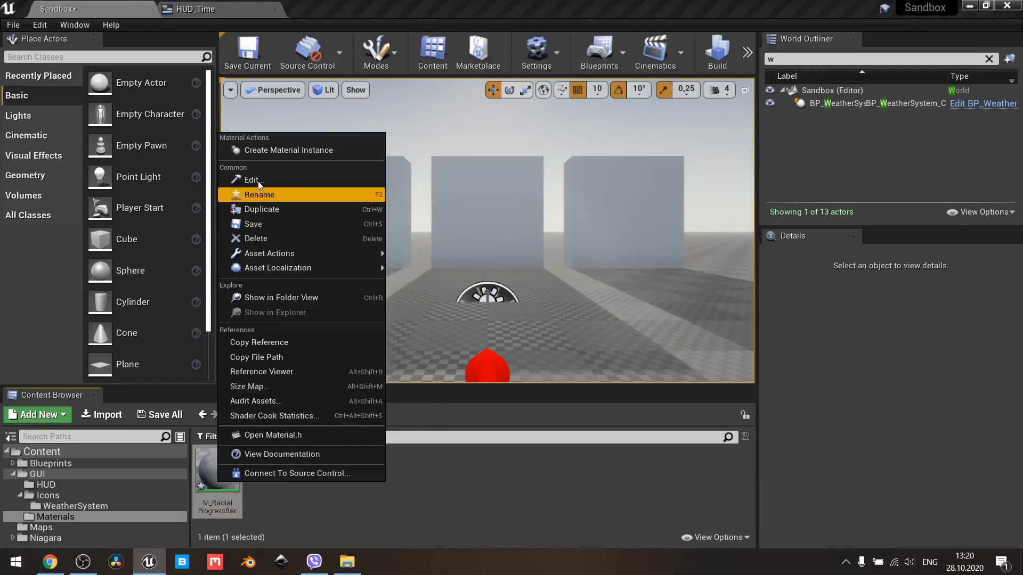
pyautogui.click(326, 150)
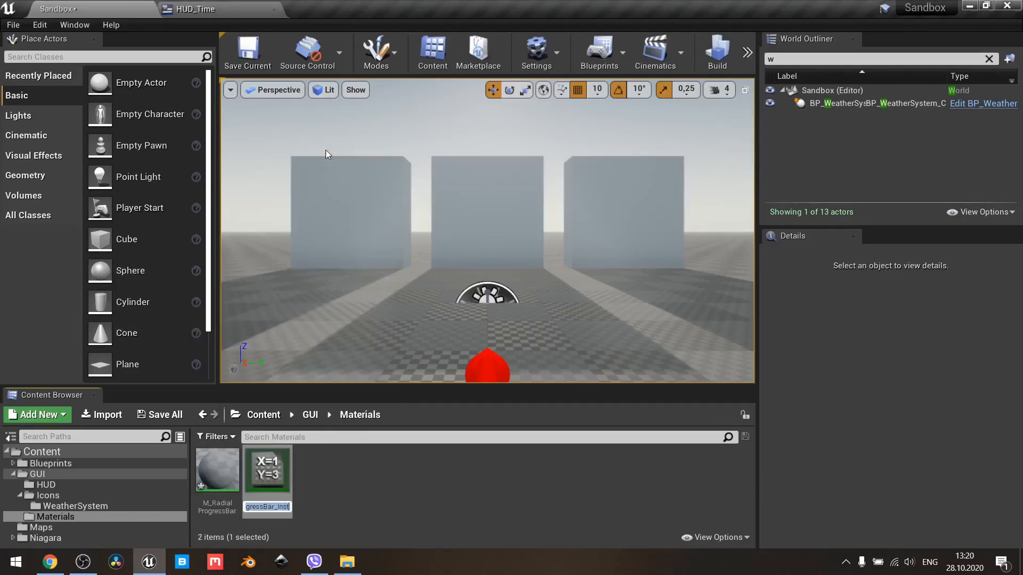
pyautogui.write('MI')
pyautogui.write('_')
pyautogui.write('Radial')
pyautogui.write('Progress')
pyautogui.write('Bar')
pyautogui.press('Return')
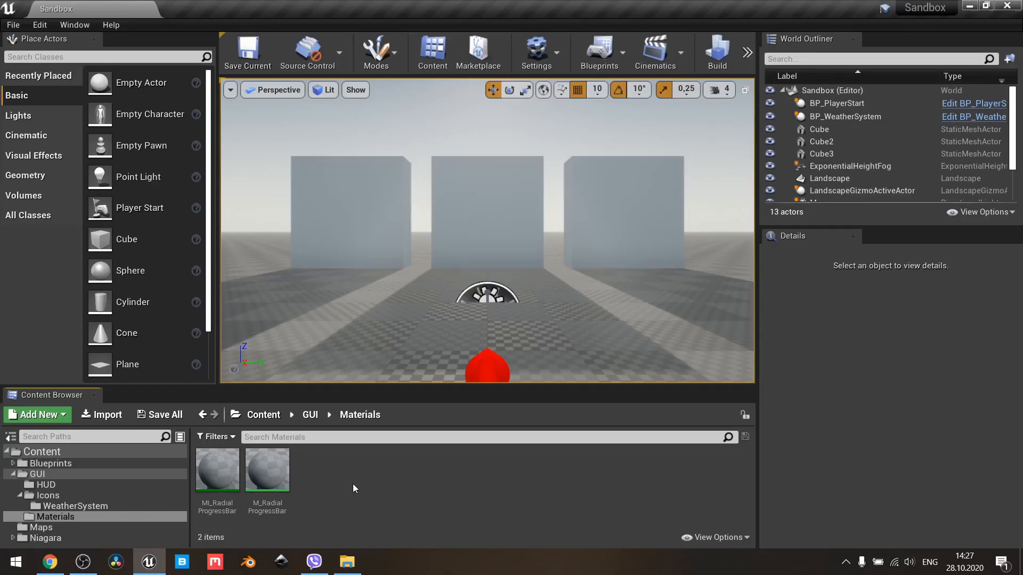
# - Open the M_RadialProgressBar material and add a TextureCoordinate node to its empty graph
pyautogui.doubleClick(272, 481)
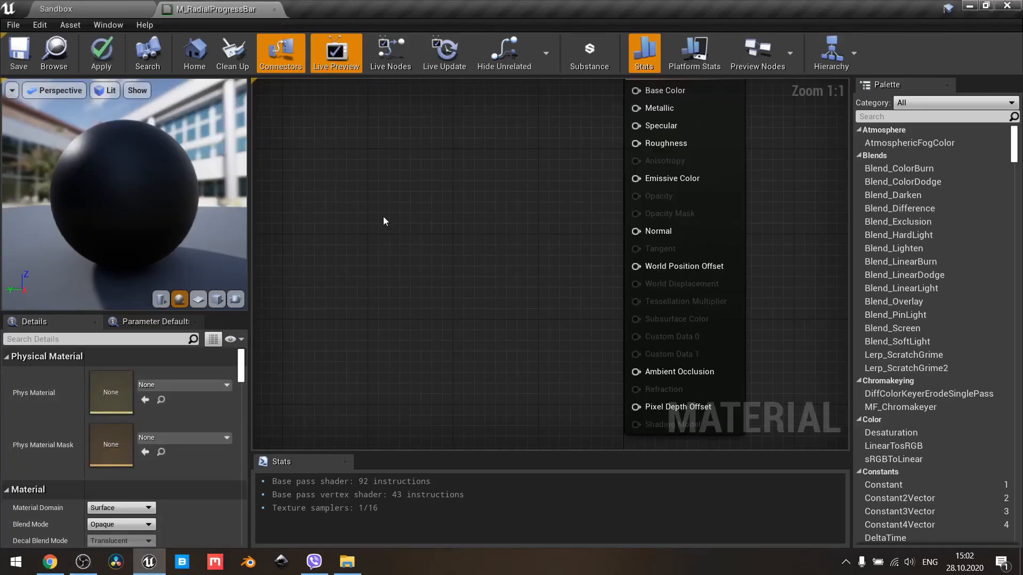
pyautogui.moveTo(385, 221); pyautogui.dragTo(554, 309, button='right')
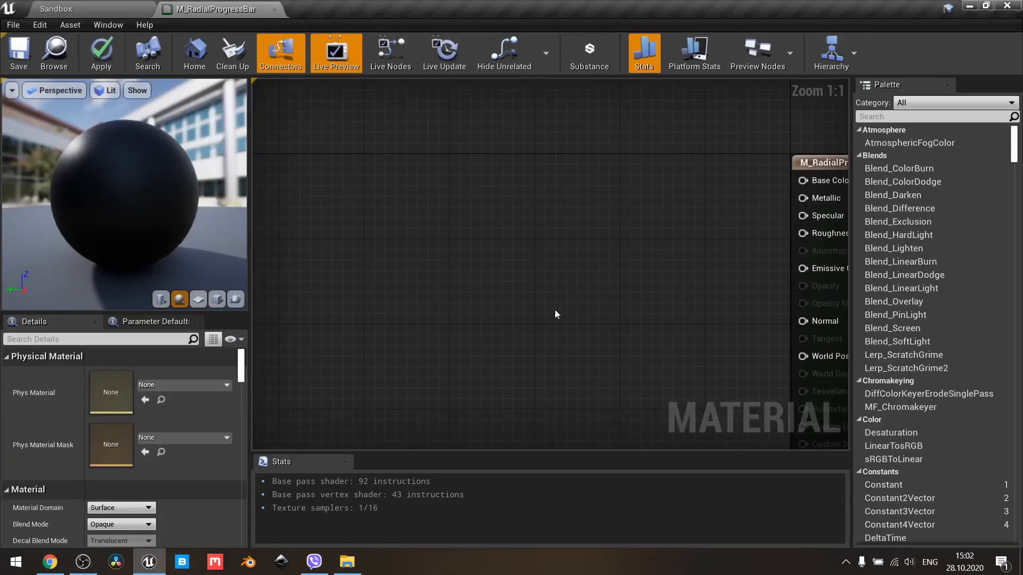
pyautogui.rightClick(394, 254)
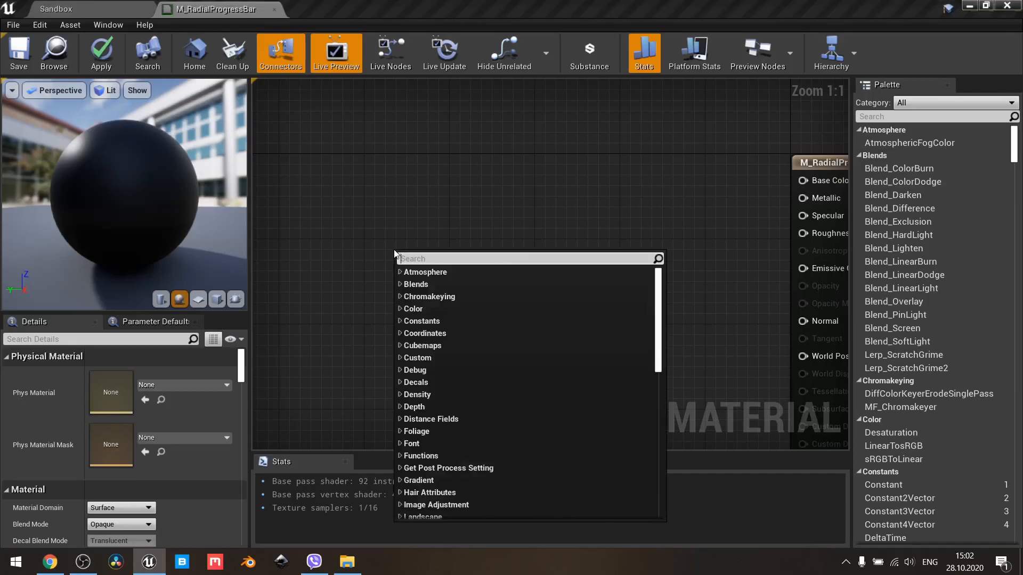
pyautogui.write('text')
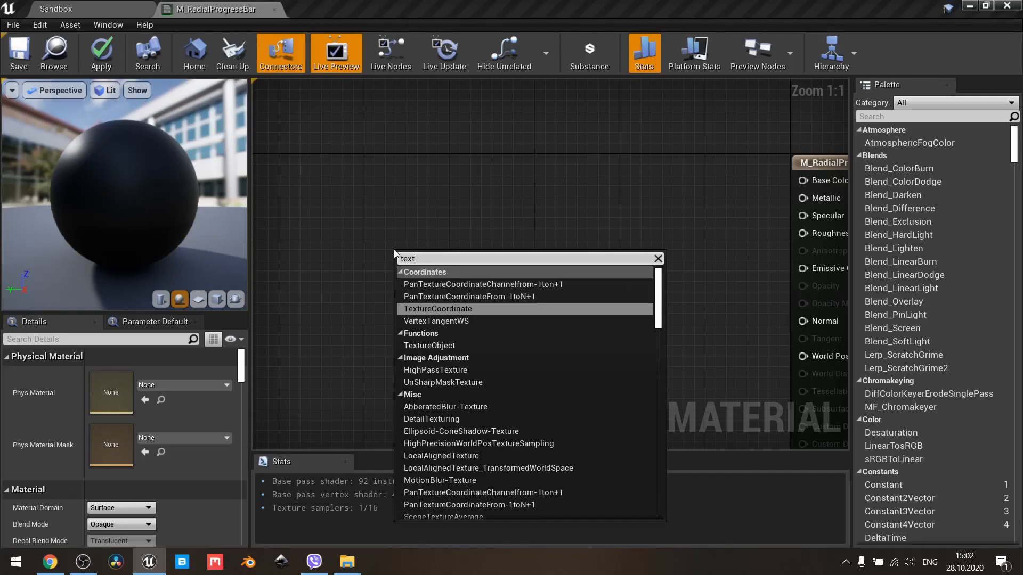
pyautogui.click(441, 309)
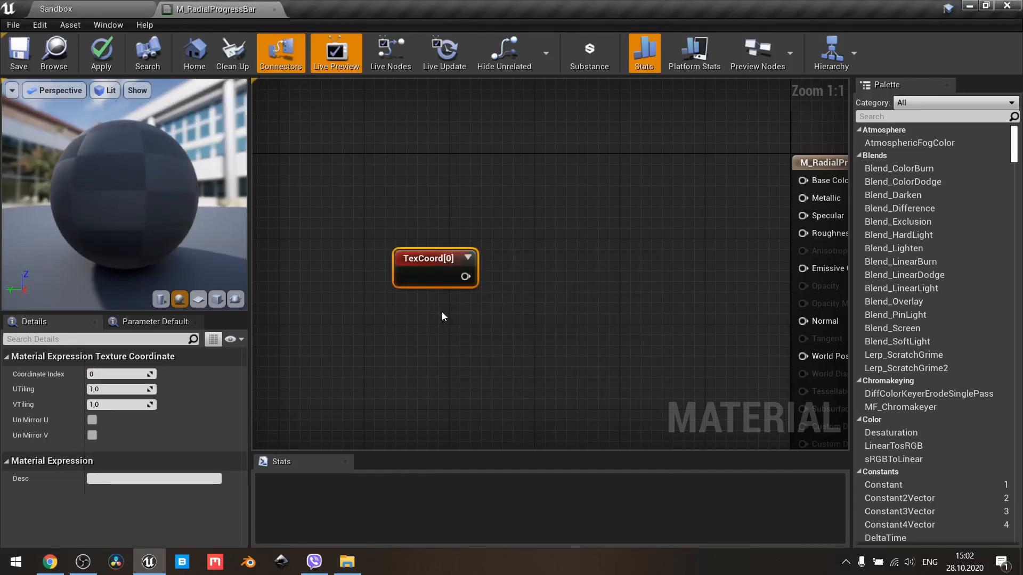
pyautogui.click(442, 313)
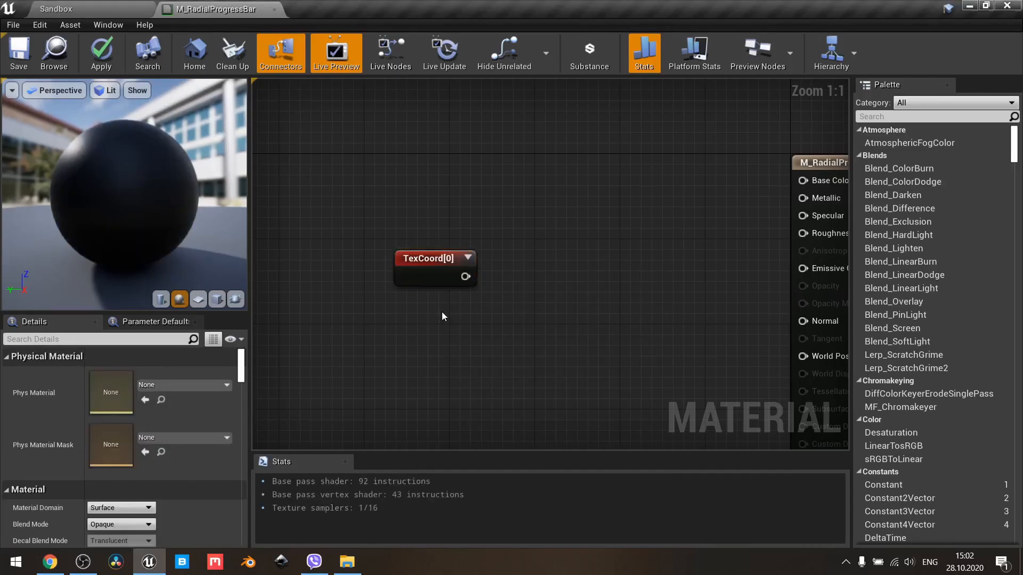
pyautogui.press('u')
pyautogui.click(442, 312)
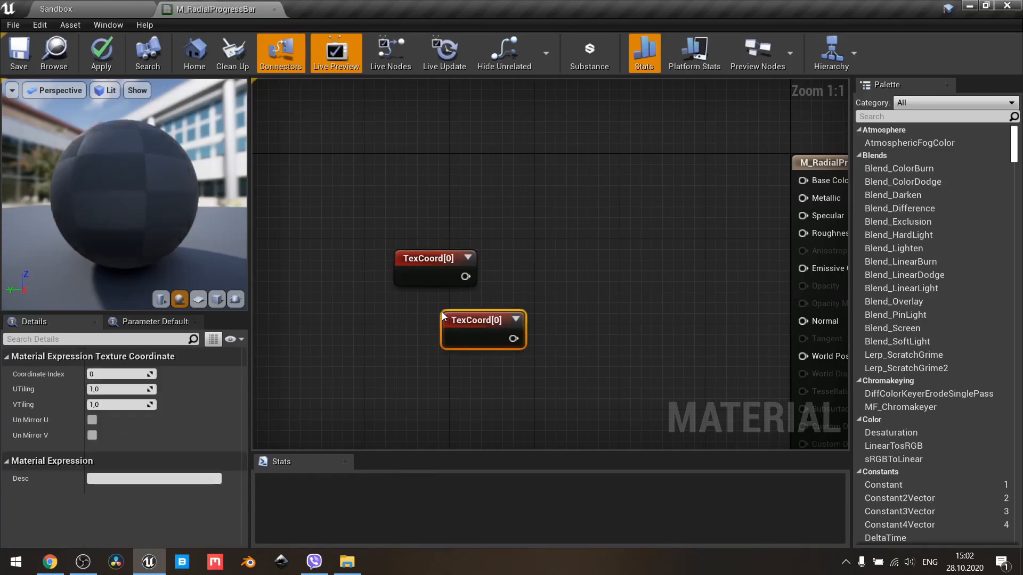
pyautogui.press('Delete')
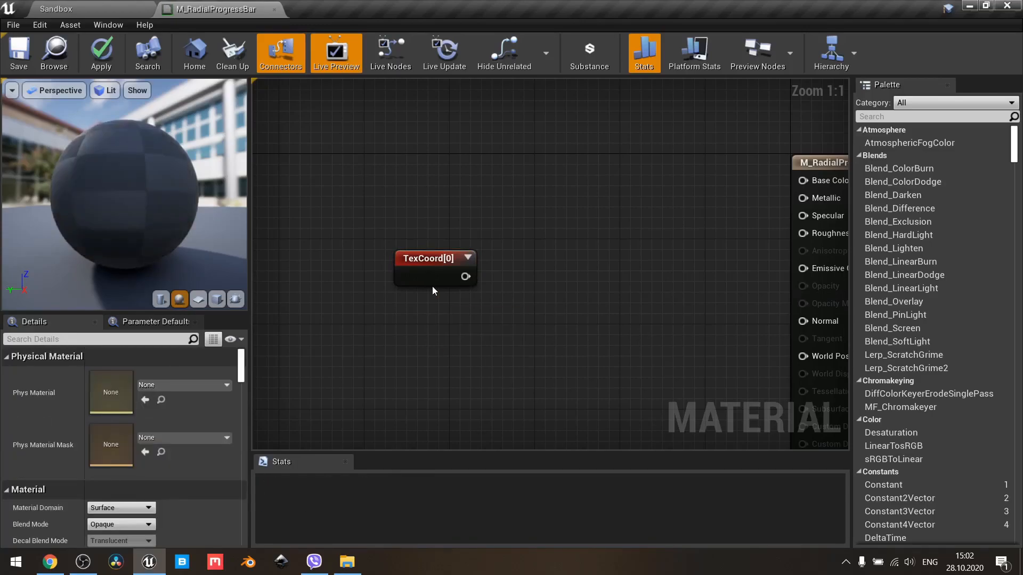
# - Expand the TexCoord node's preview and wire its output to input A of a new Subtract node placed beside it
pyautogui.moveTo(431, 268); pyautogui.dragTo(402, 257)
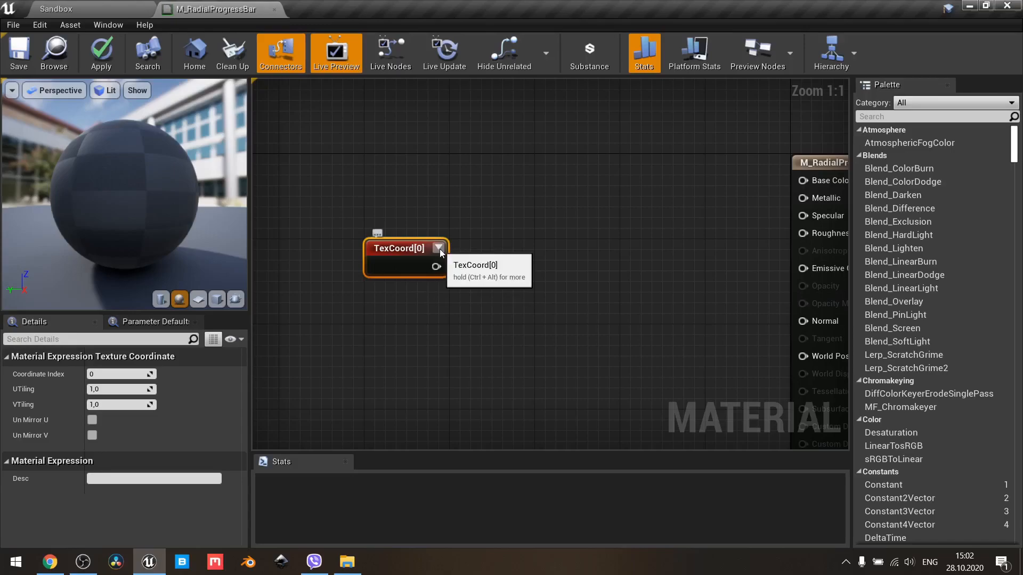
pyautogui.click(438, 248)
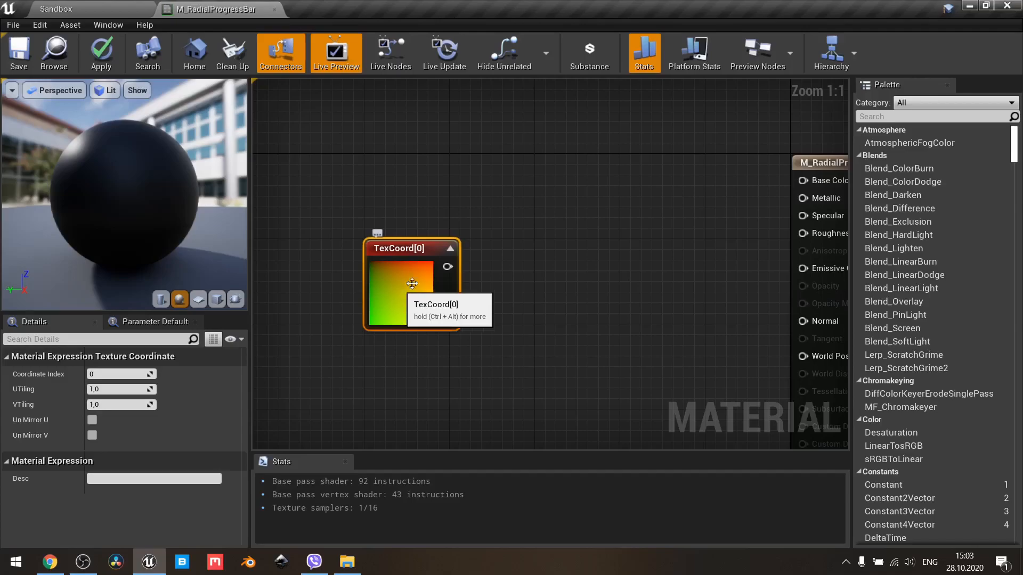
pyautogui.moveTo(447, 266); pyautogui.dragTo(496, 271)
pyautogui.write('subtract')
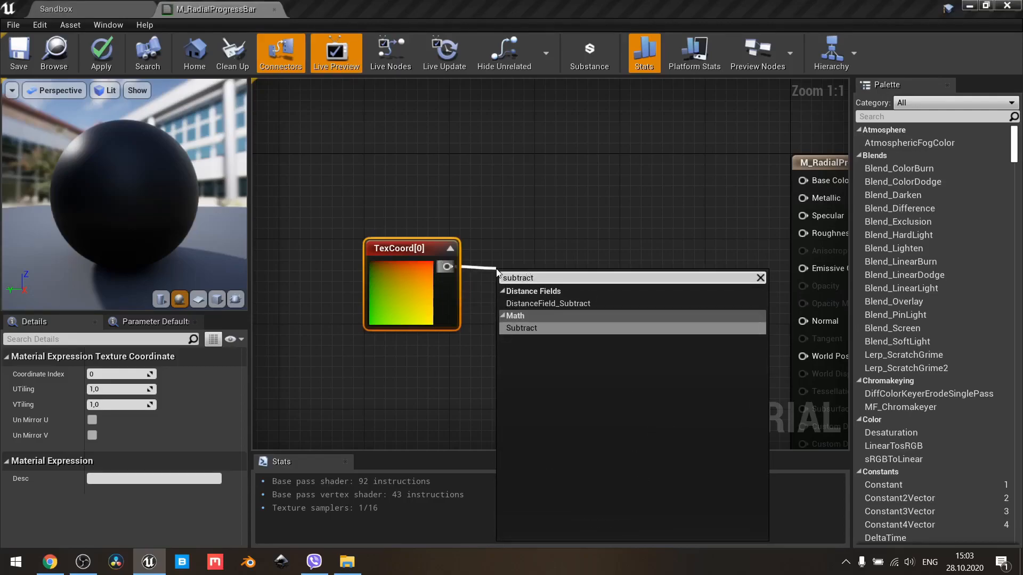
pyautogui.press('Return')
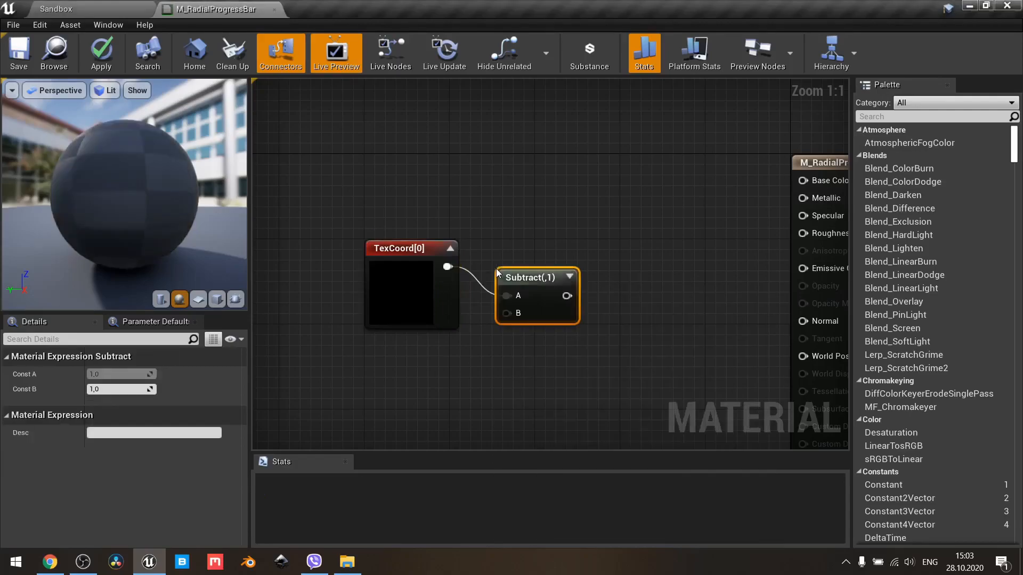
pyautogui.moveTo(526, 273); pyautogui.dragTo(544, 243)
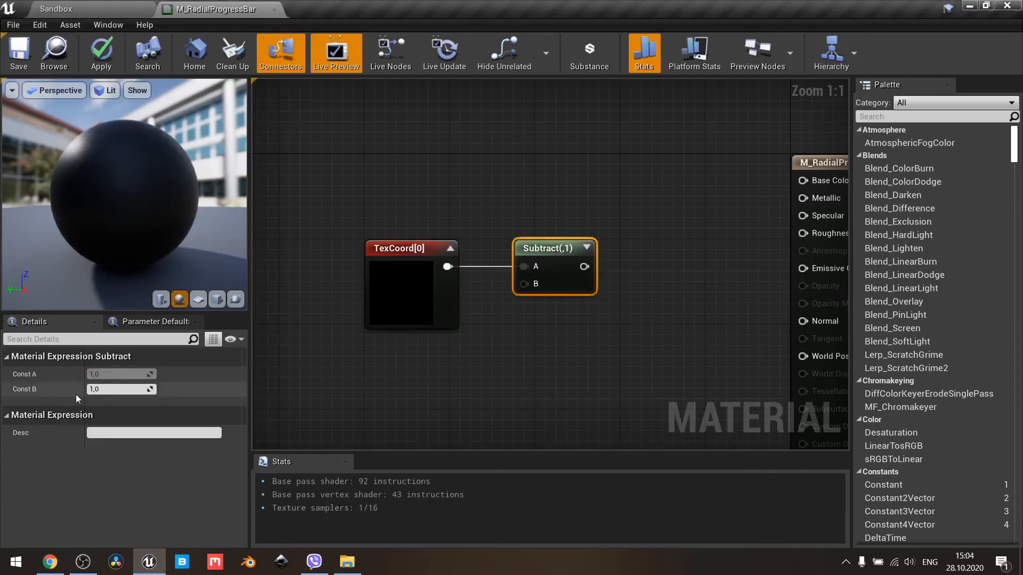
# - Set the Subtract node's Const B value to 0.5
pyautogui.click(108, 388)
pyautogui.write('.5')
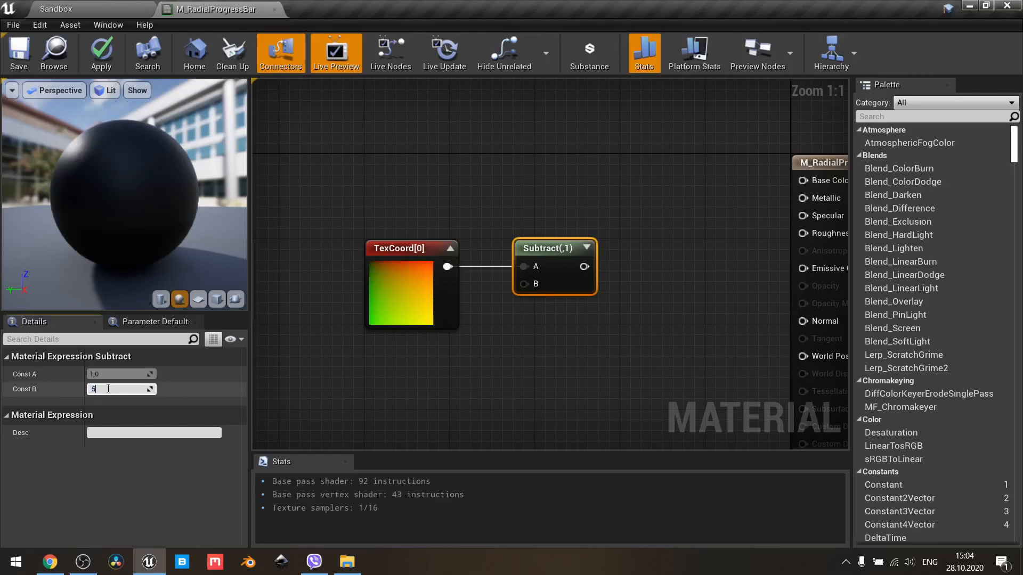
pyautogui.press('Return')
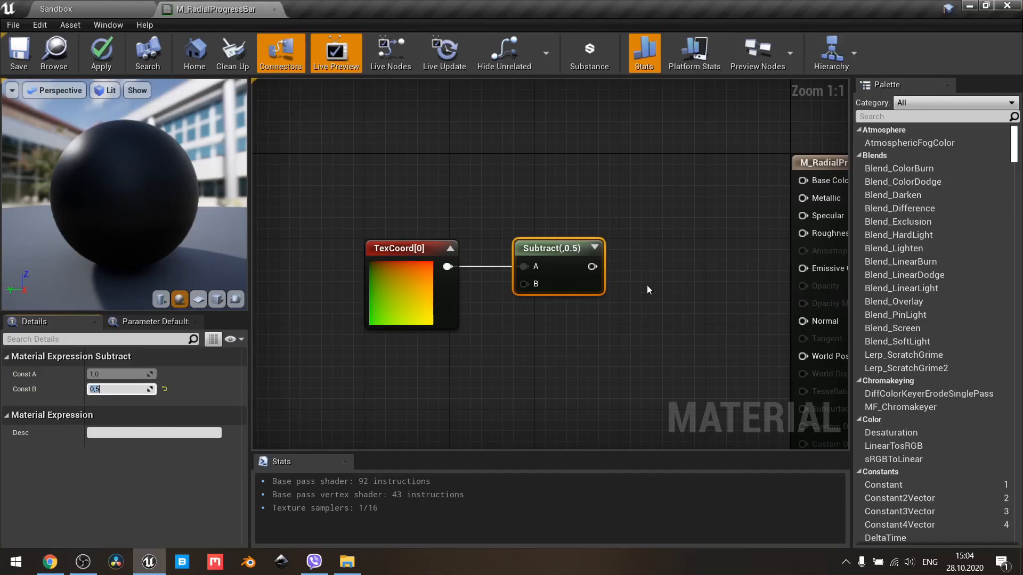
pyautogui.click(520, 203)
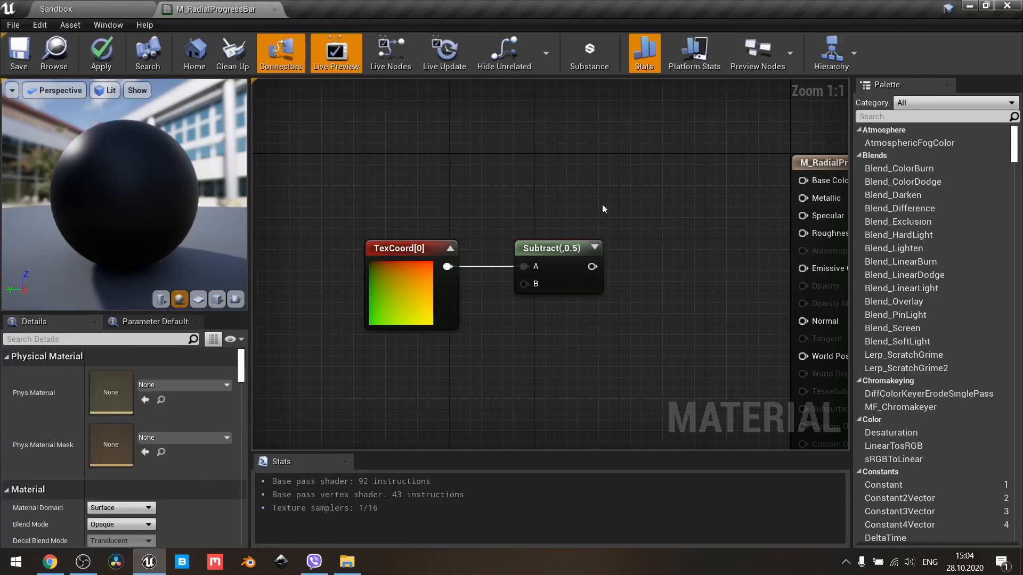
pyautogui.moveTo(294, 172); pyautogui.dragTo(638, 367)
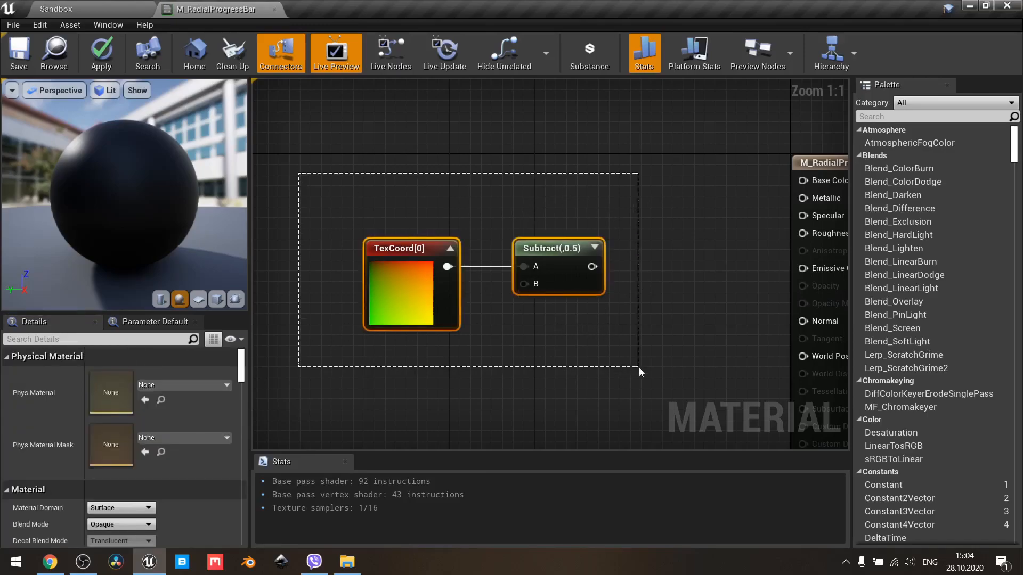
pyautogui.click(496, 335)
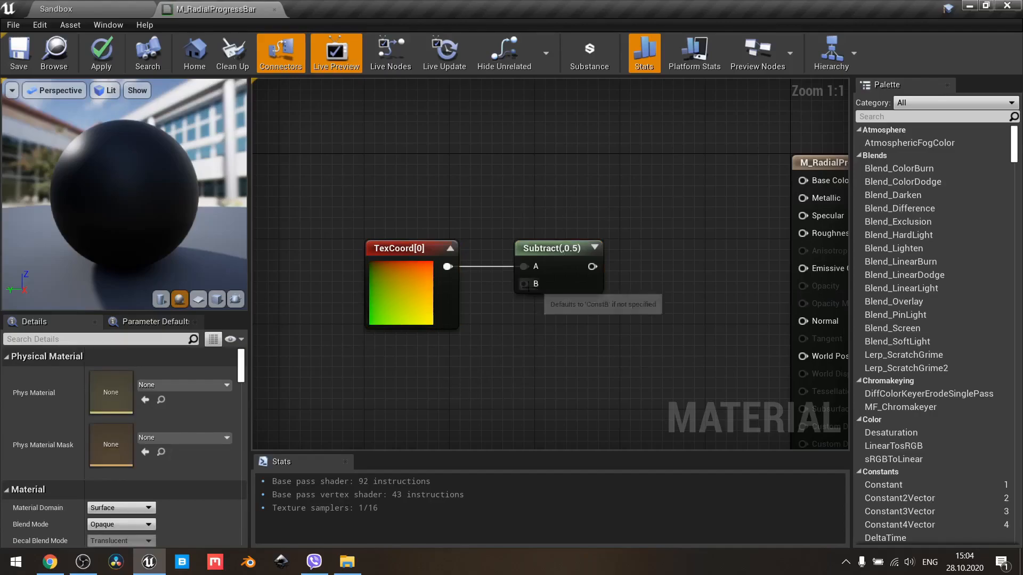
# - Connect a new Constant node with value 0.5 to the Subtract node's B input and start previewing the Subtract node
pyautogui.rightClick(430, 356)
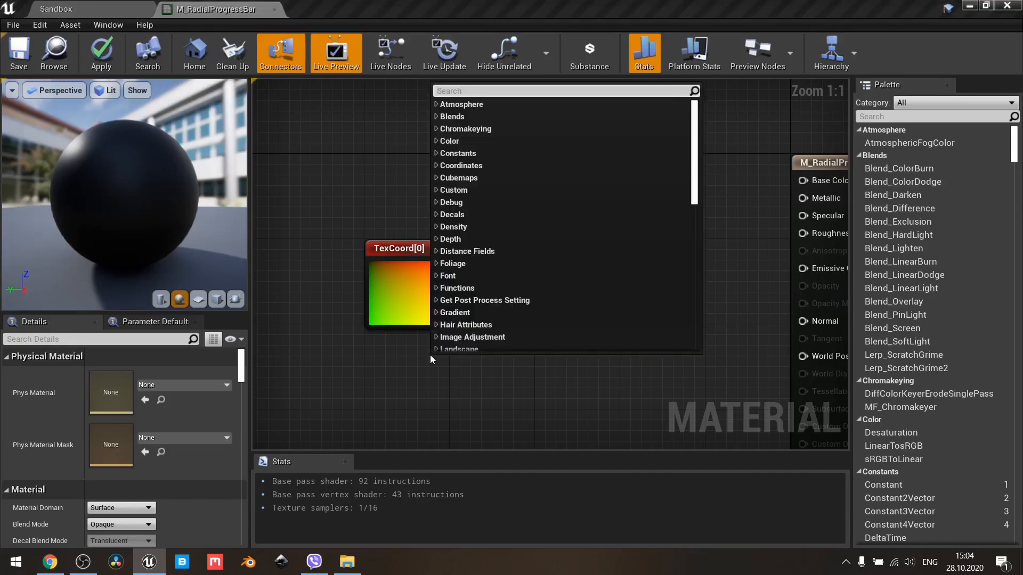
pyautogui.write('constant')
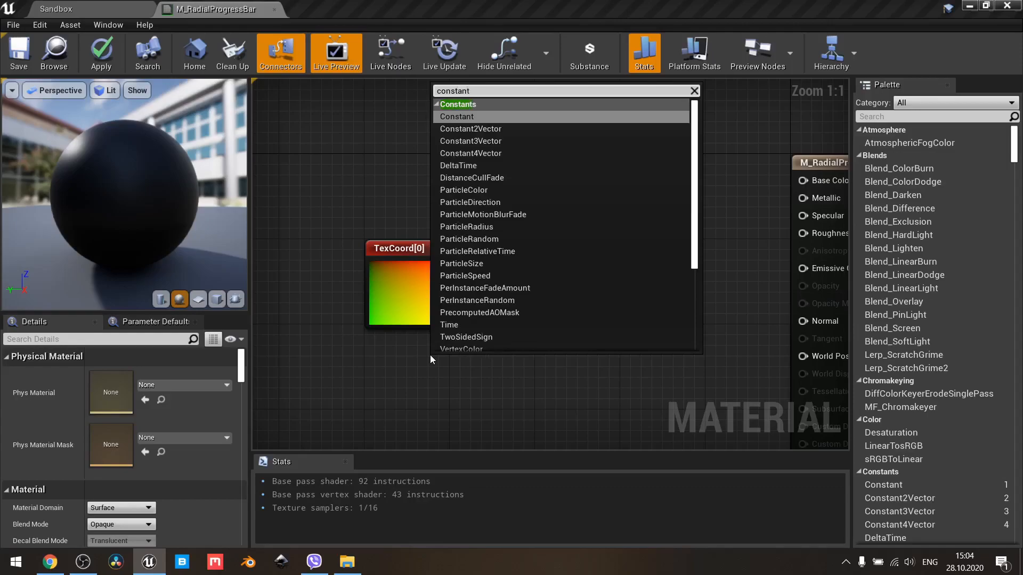
pyautogui.press('Return')
pyautogui.moveTo(455, 382); pyautogui.dragTo(514, 284)
pyautogui.moveTo(446, 363)
pyautogui.mouseDown()
pyautogui.moveTo(433, 344)
pyautogui.moveTo(433, 355)
pyautogui.mouseUp()
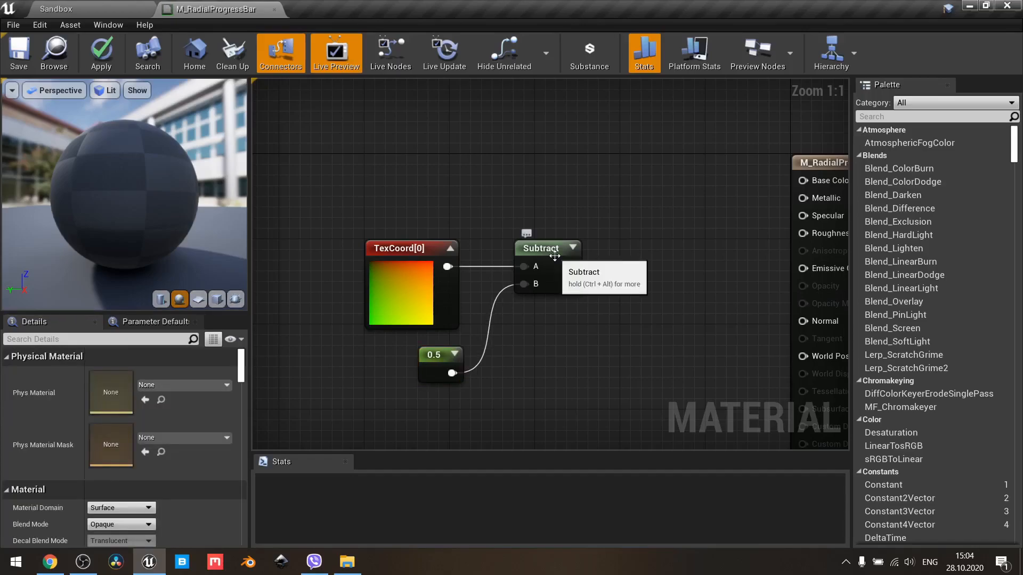
pyautogui.rightClick(554, 256)
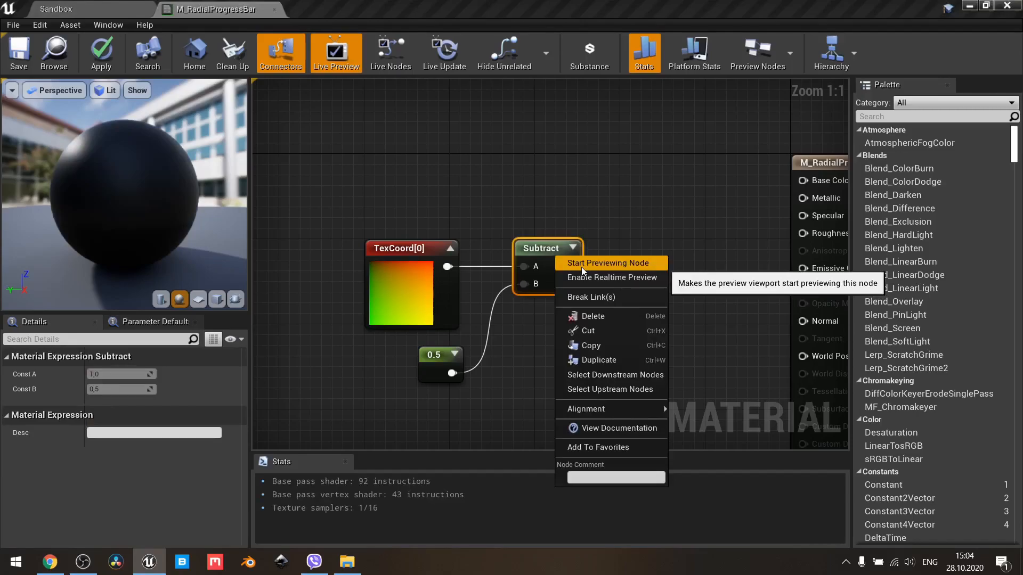
pyautogui.click(581, 267)
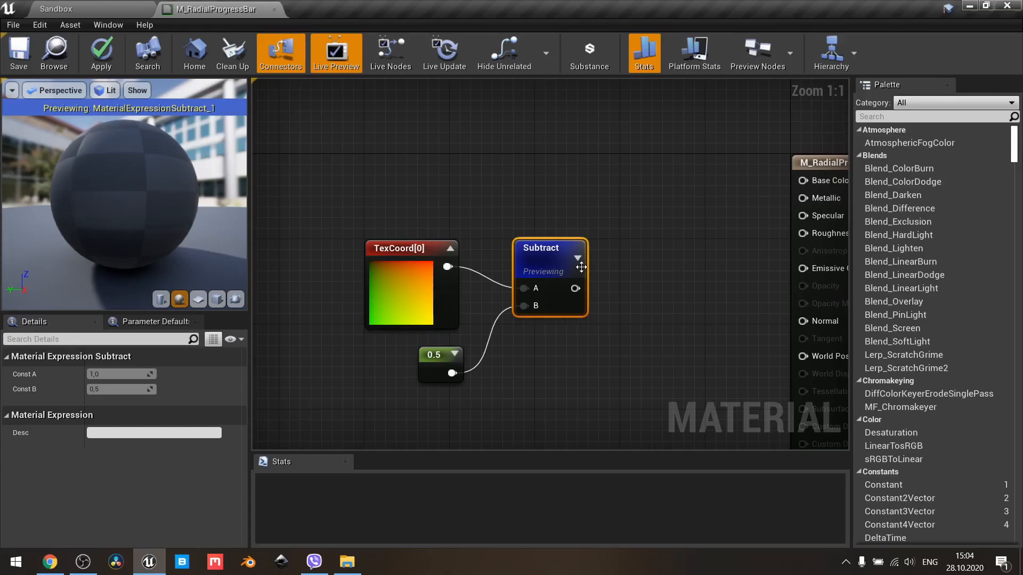
# - Show the material preview on a plane mesh and inspect the properties of the 0.5 constant and the TexCoord node
pyautogui.click(200, 299)
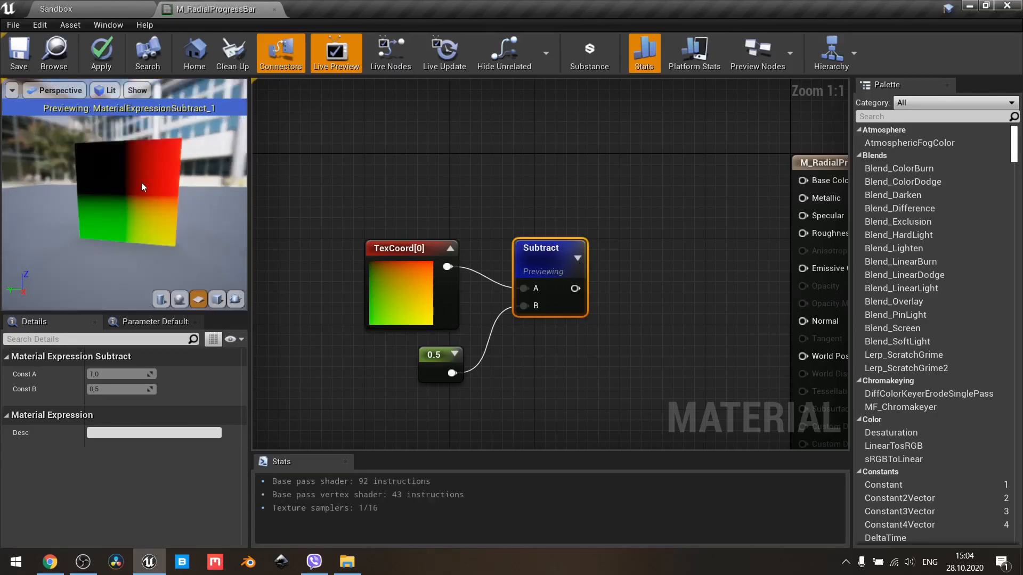
pyautogui.scroll(2, 142, 182)
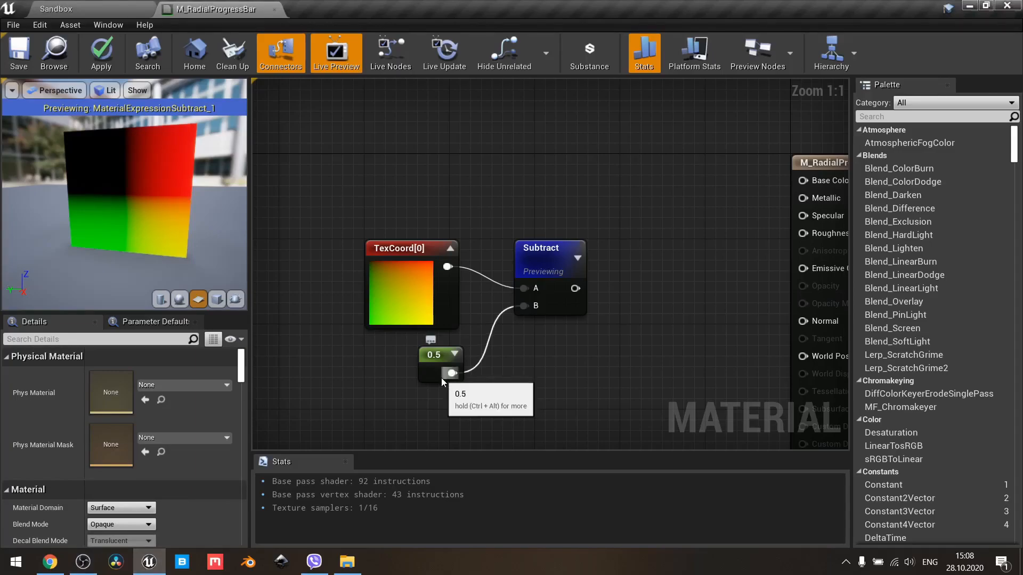
pyautogui.click(417, 357)
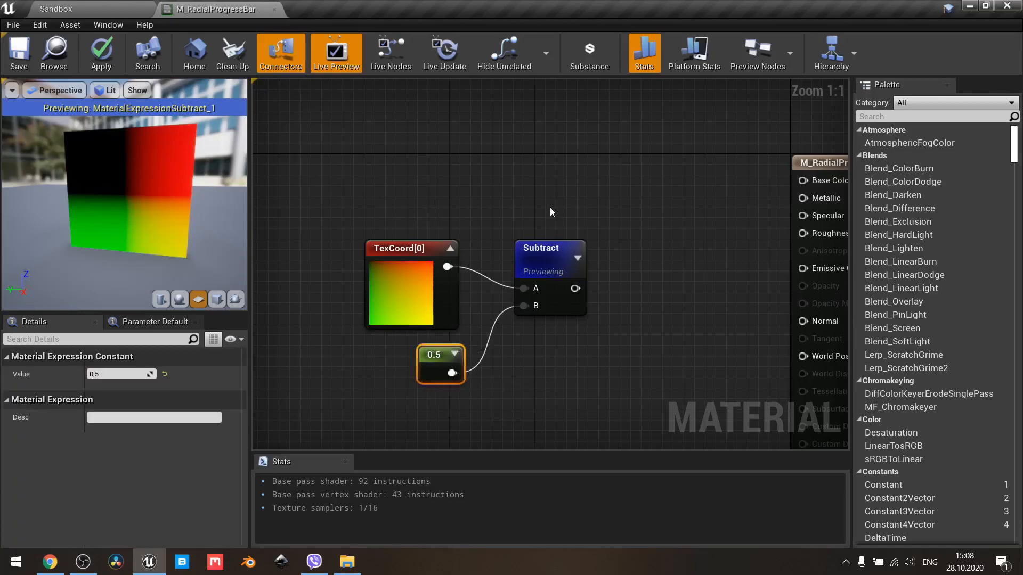
pyautogui.click(418, 309)
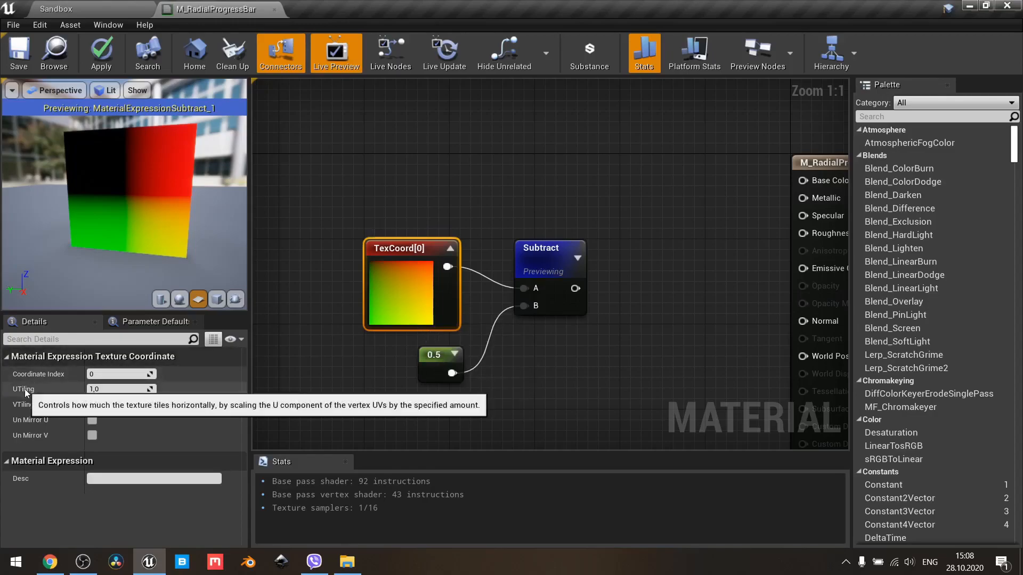
# - Add a Constant2Vector node with R and G at 0.5 below the 0.5 constant and wire it to the Subtract node's B input
pyautogui.moveTo(391, 397); pyautogui.dragTo(475, 344, button='right')
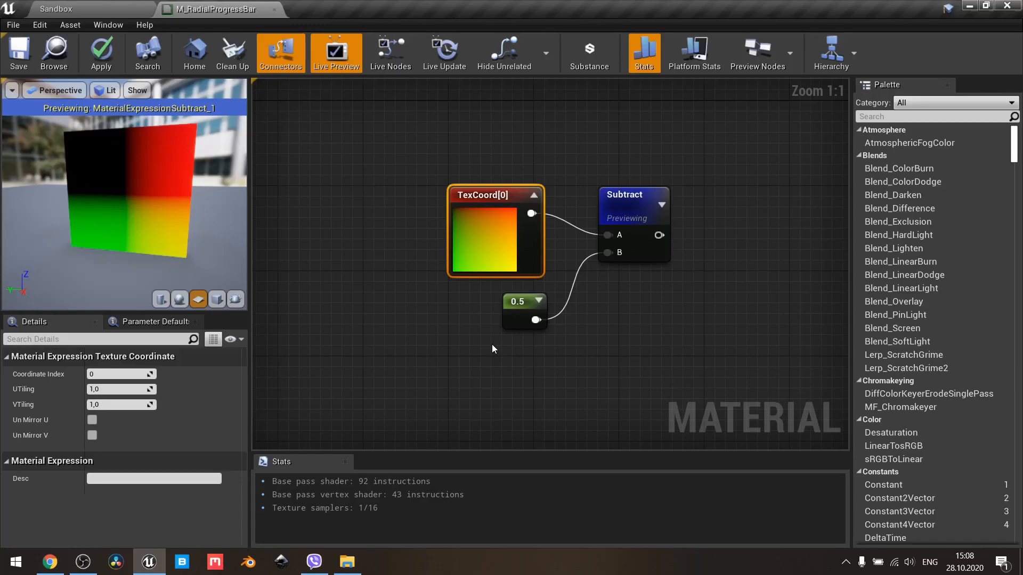
pyautogui.rightClick(491, 344)
pyautogui.write('vector 2')
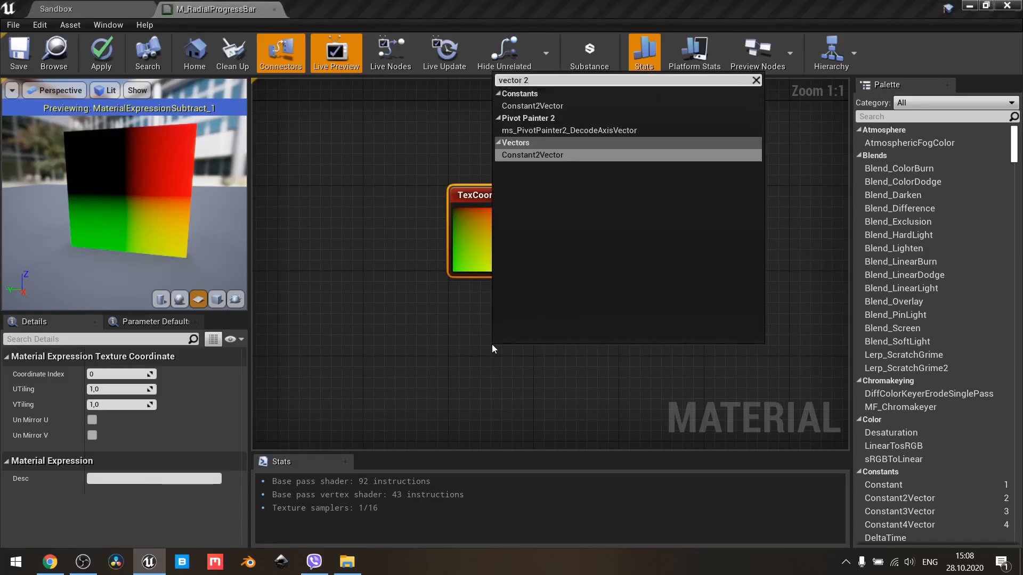
pyautogui.press('Return')
pyautogui.moveTo(525, 371); pyautogui.dragTo(607, 252)
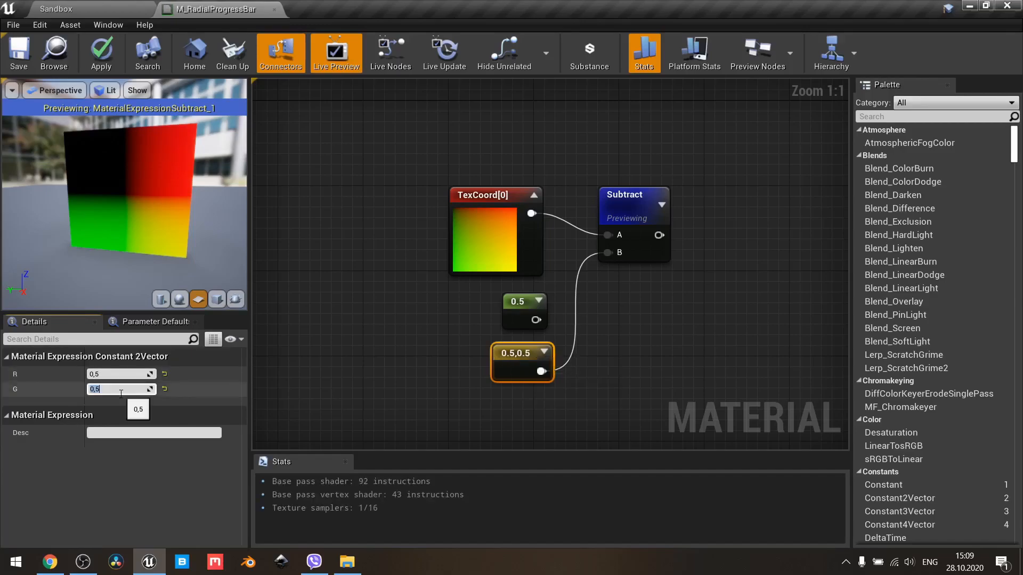
# - Set both the G and R values of the Constant2Vector node to 0.25
pyautogui.write('0,25')
pyautogui.press('Return')
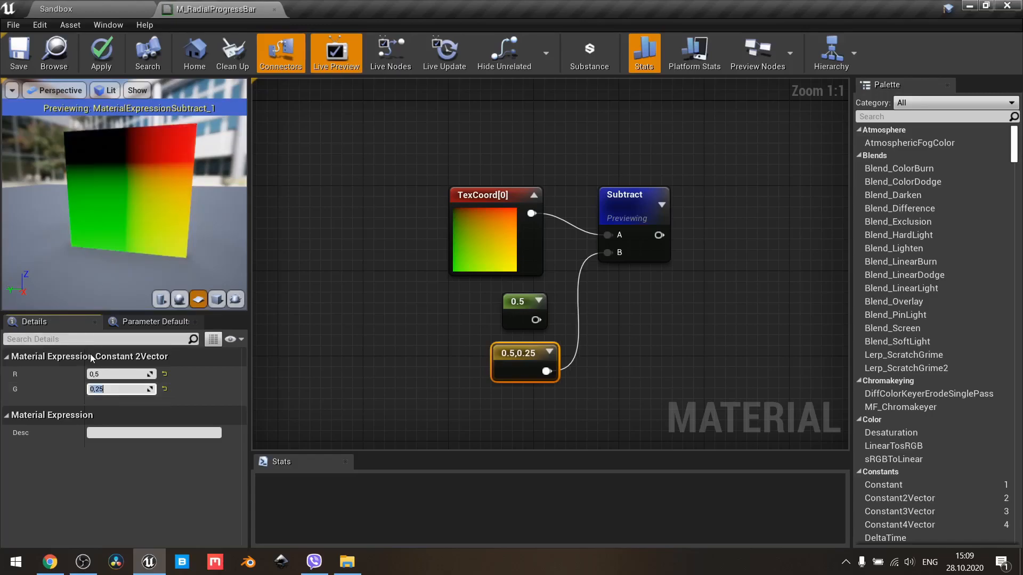
pyautogui.click(116, 374)
pyautogui.write(',25')
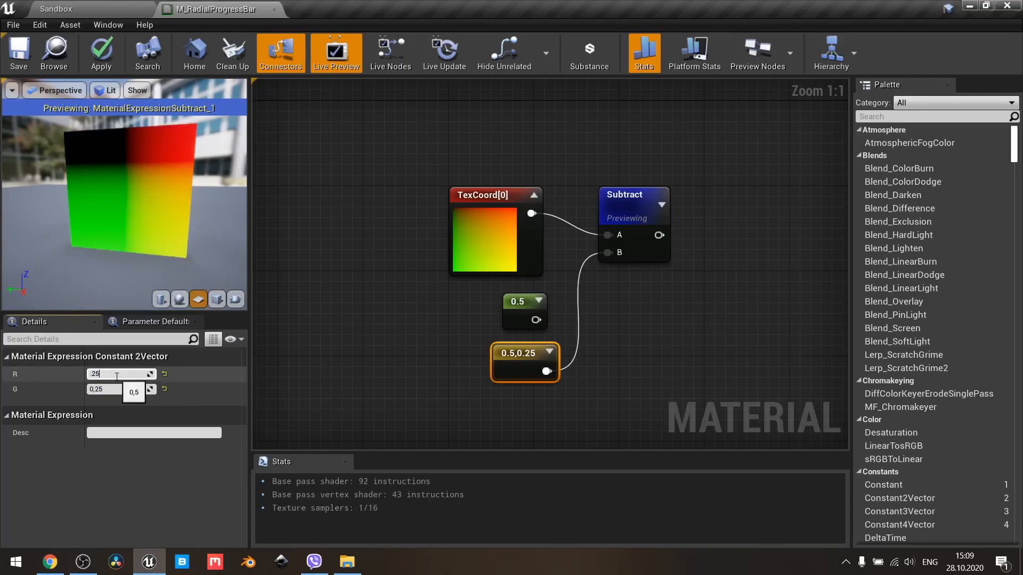
pyautogui.press('Return')
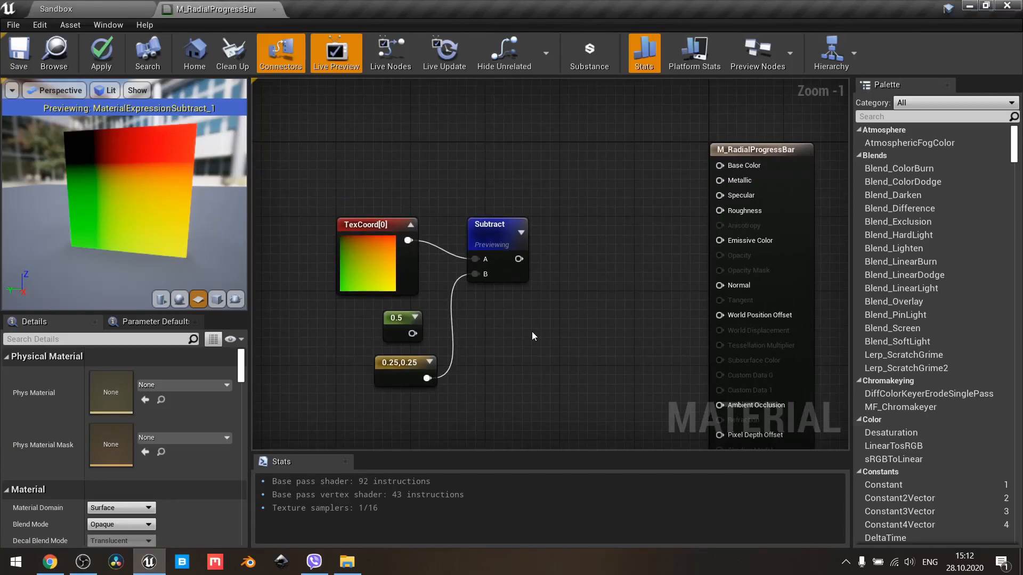
# - Add a CustomRotator node and place it beside the Subtract node
pyautogui.rightClick(532, 331)
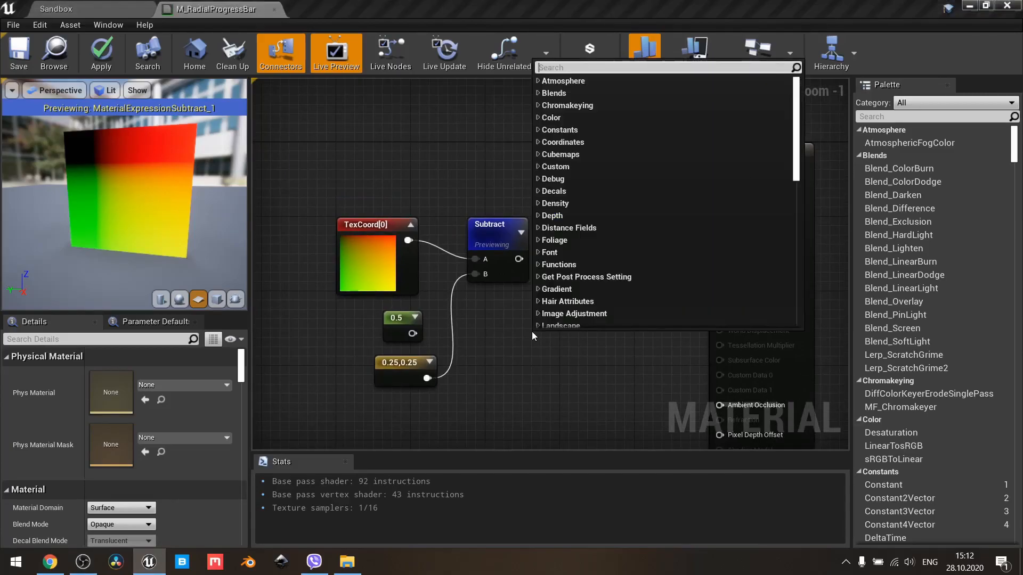
pyautogui.write('custom rotator')
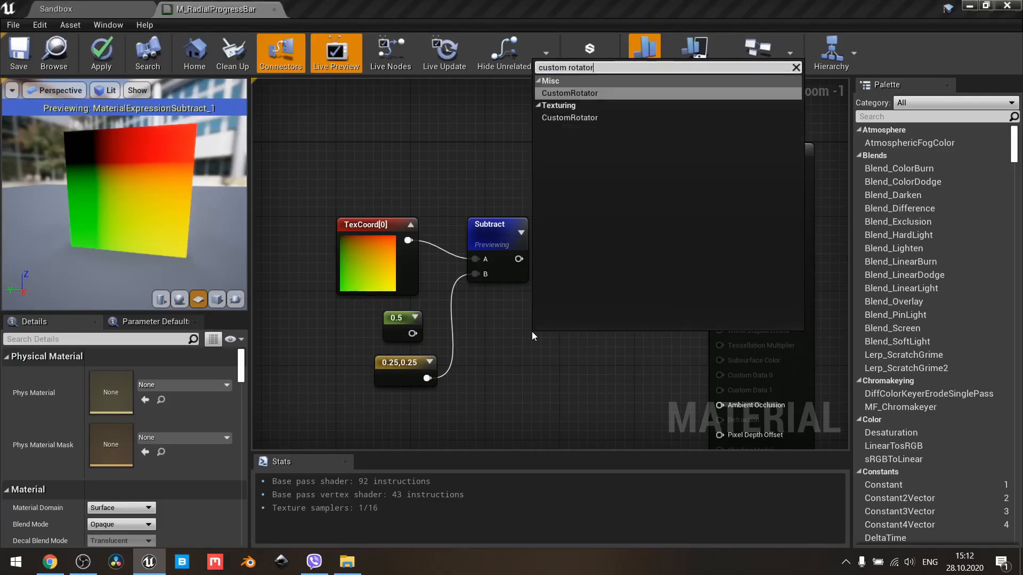
pyautogui.press('Return')
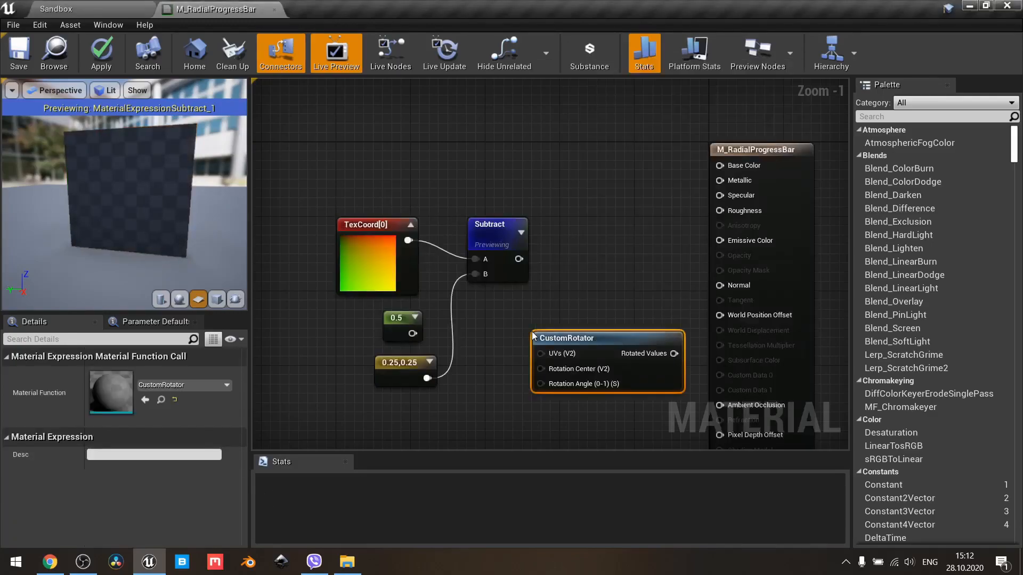
pyautogui.moveTo(586, 287); pyautogui.dragTo(690, 256, button='right')
pyautogui.moveTo(408, 169); pyautogui.dragTo(596, 376)
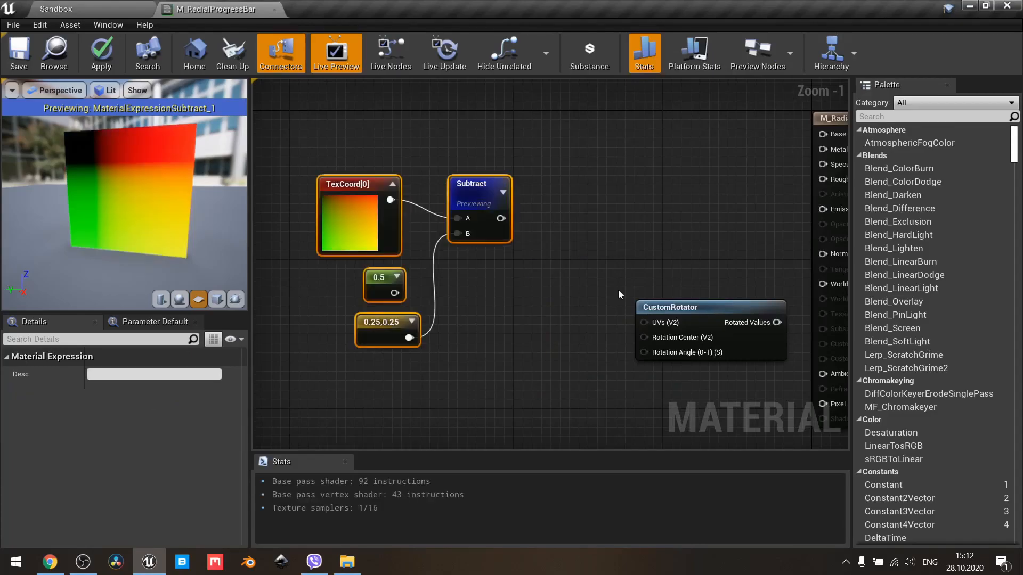
pyautogui.moveTo(655, 307); pyautogui.dragTo(581, 249)
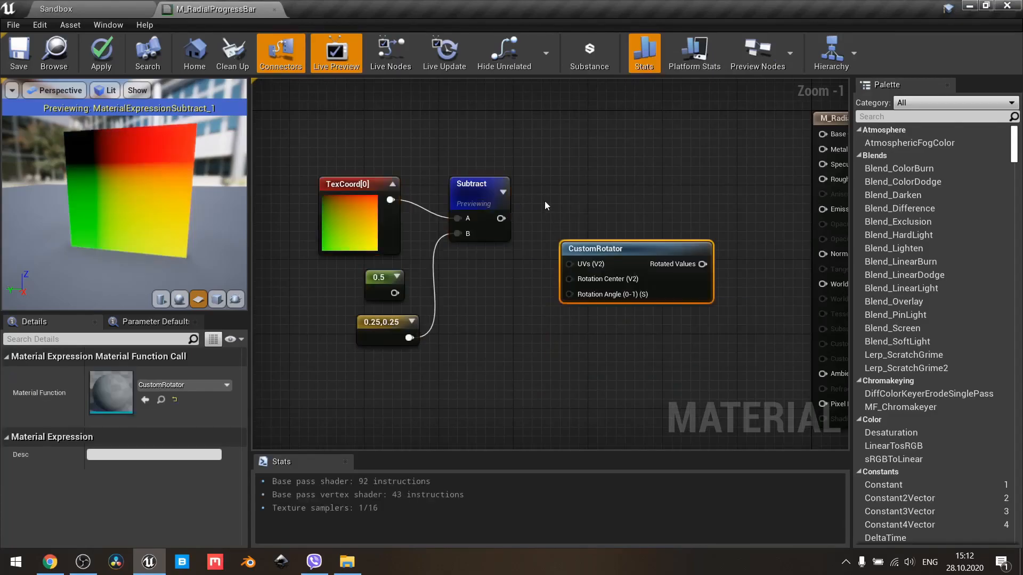
# - Wire the Subtract output to the CustomRotator's UVs input and reconnect the 0.5 constant to Subtract's B input
pyautogui.click(544, 202)
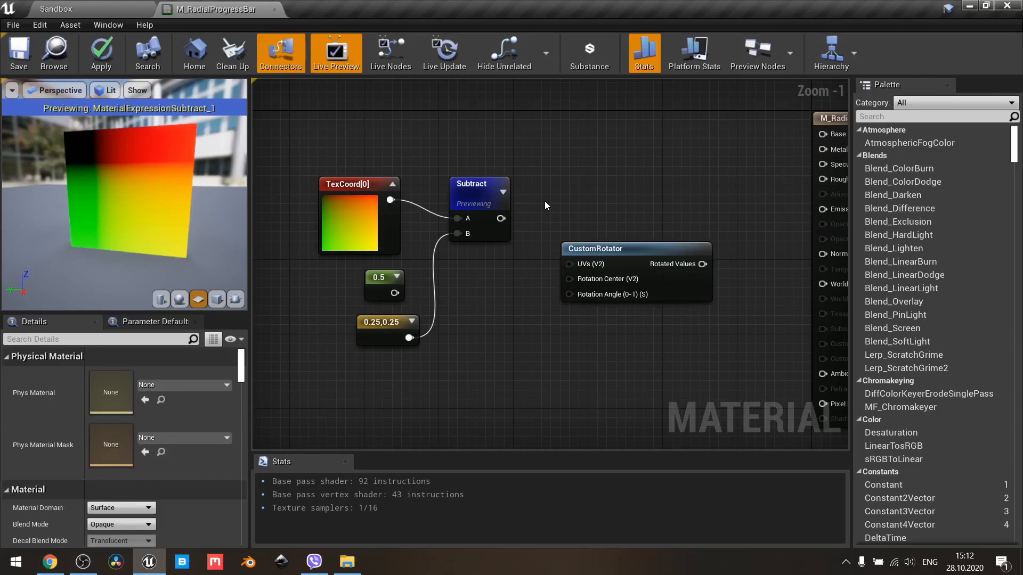
pyautogui.moveTo(501, 218); pyautogui.dragTo(574, 268)
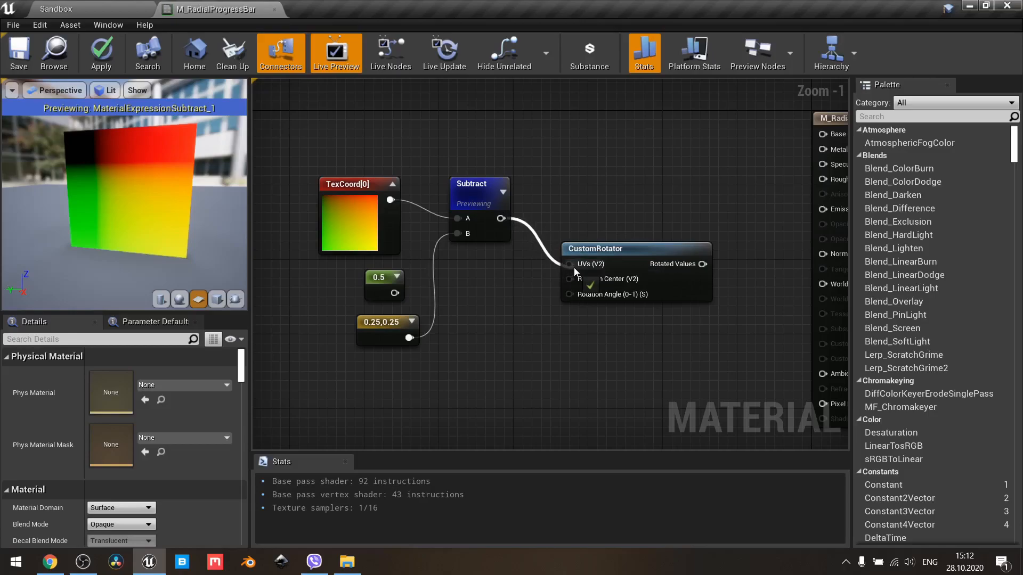
pyautogui.moveTo(573, 267); pyautogui.dragTo(573, 267)
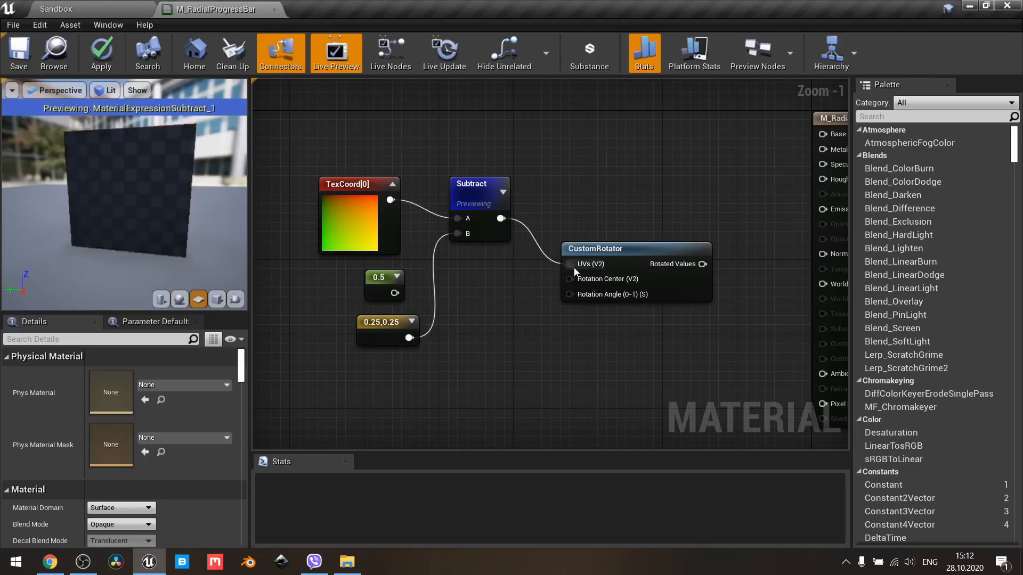
pyautogui.moveTo(394, 293); pyautogui.dragTo(456, 233)
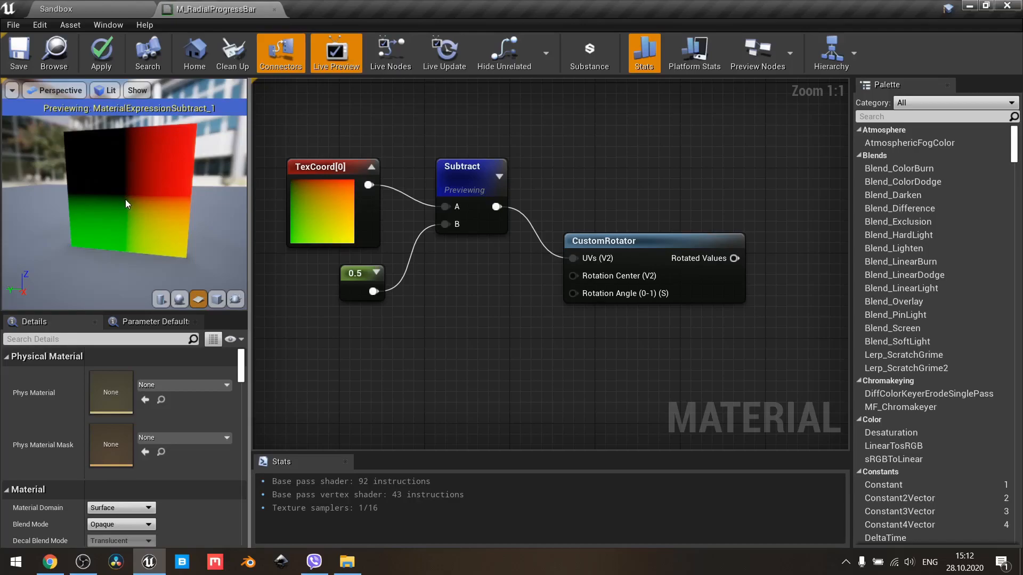
# - Connect a new Constant node with value 0 to the CustomRotator's Rotation Center and start previewing the CustomRotator node
pyautogui.click(455, 276)
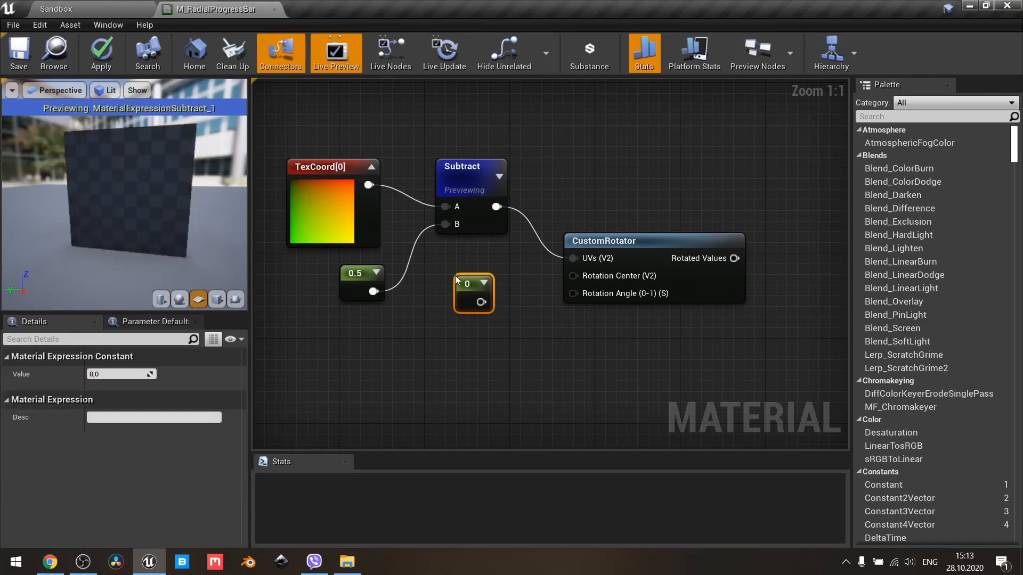
pyautogui.click(459, 331)
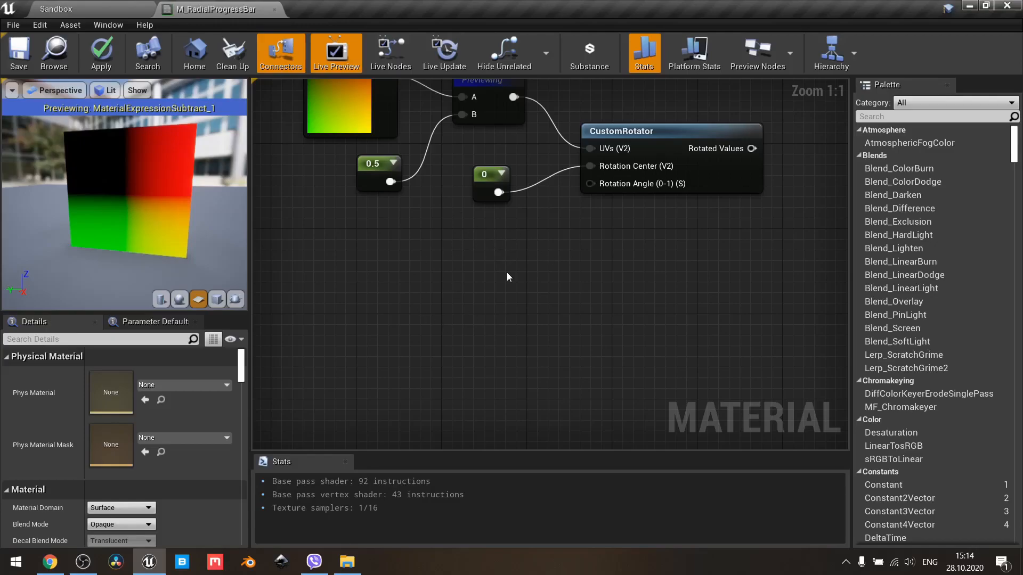
pyautogui.rightClick(610, 133)
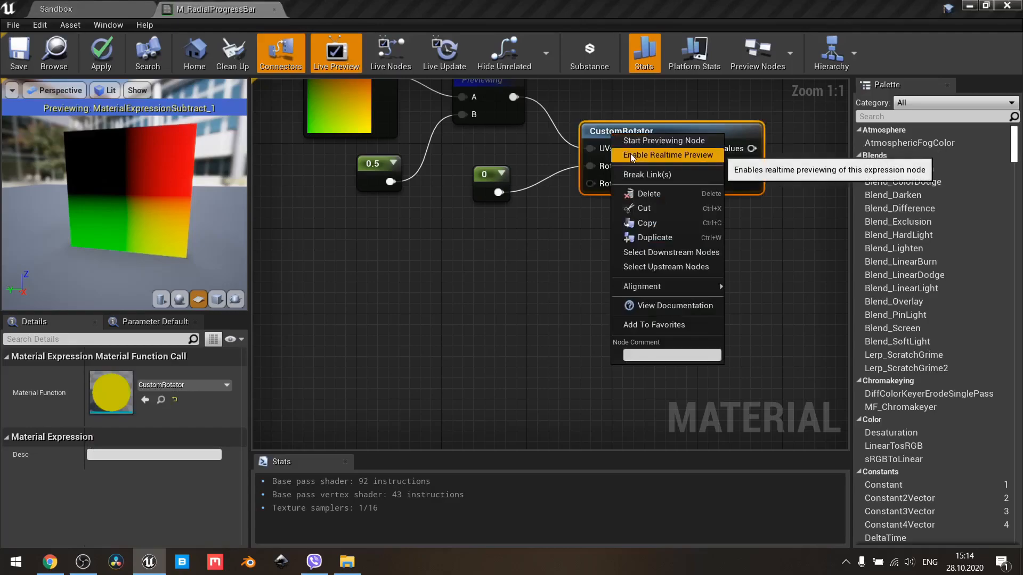
pyautogui.click(631, 141)
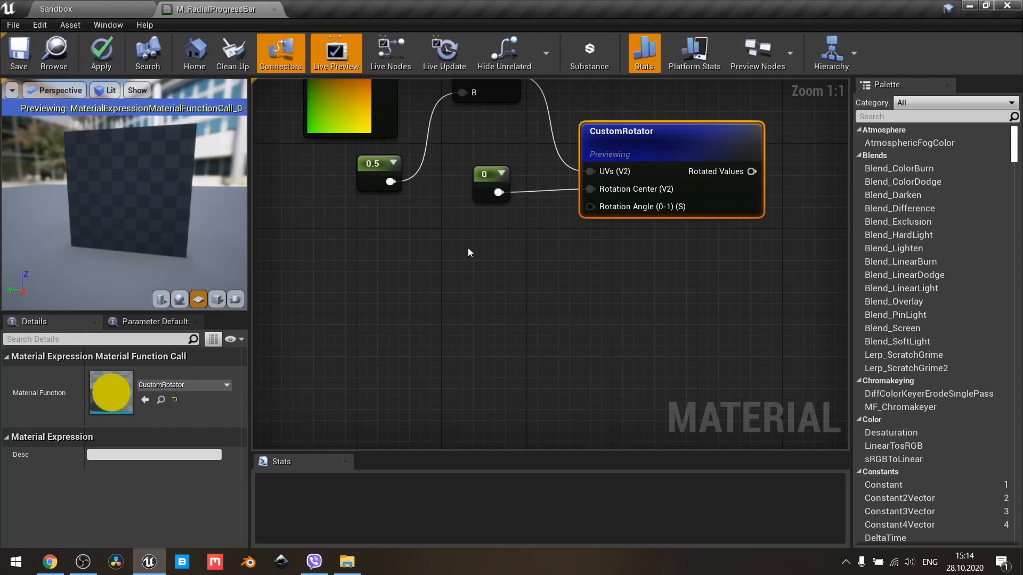
pyautogui.moveTo(598, 213)
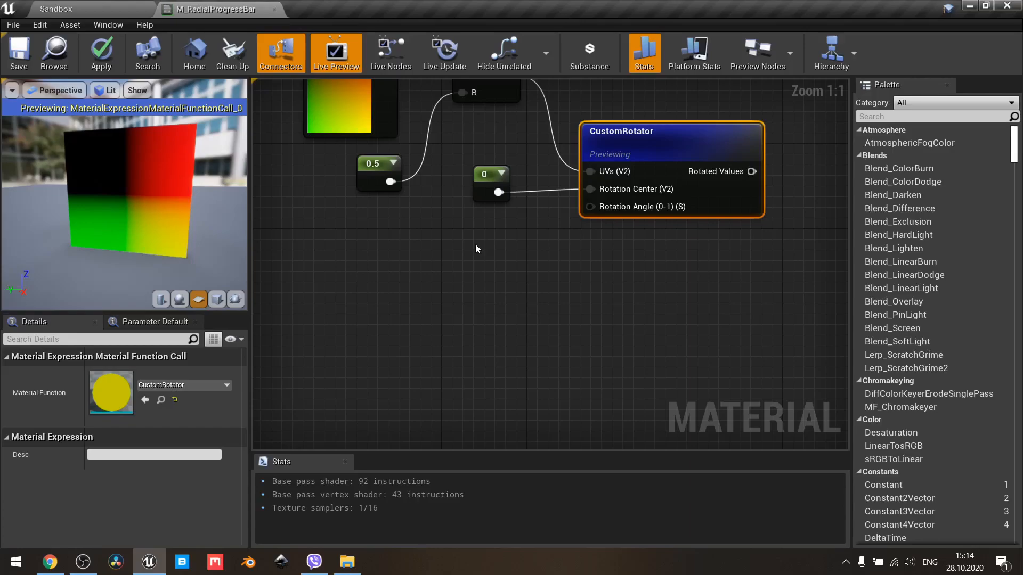
# - Copy the 0 constant, paste it below the original and wire the copy to the CustomRotator's Rotation Angle input
pyautogui.click(486, 177)
pyautogui.hotkey('ctrl', 'c')
pyautogui.hotkey('ctrl', 'v')
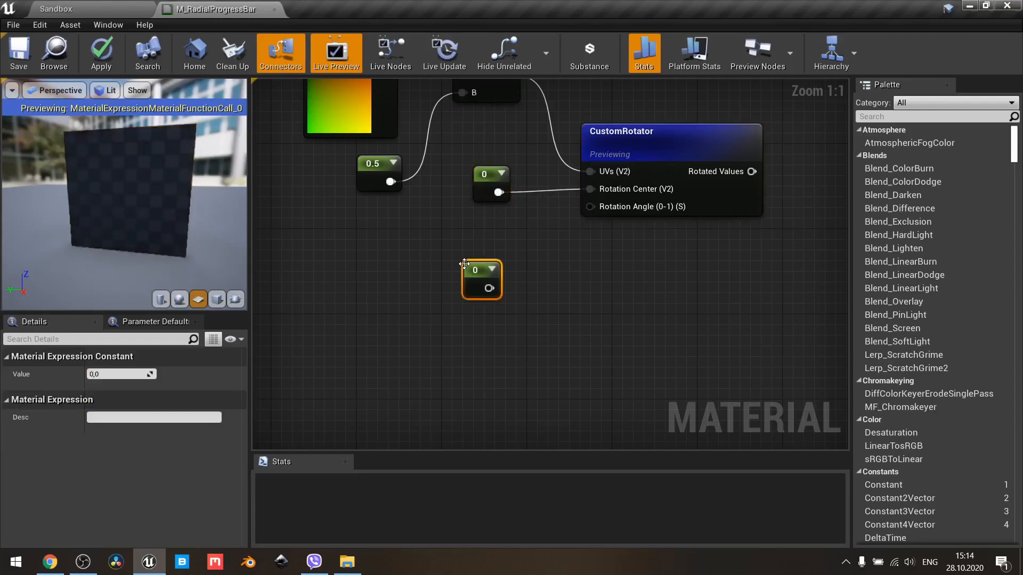
pyautogui.moveTo(488, 288); pyautogui.dragTo(590, 206)
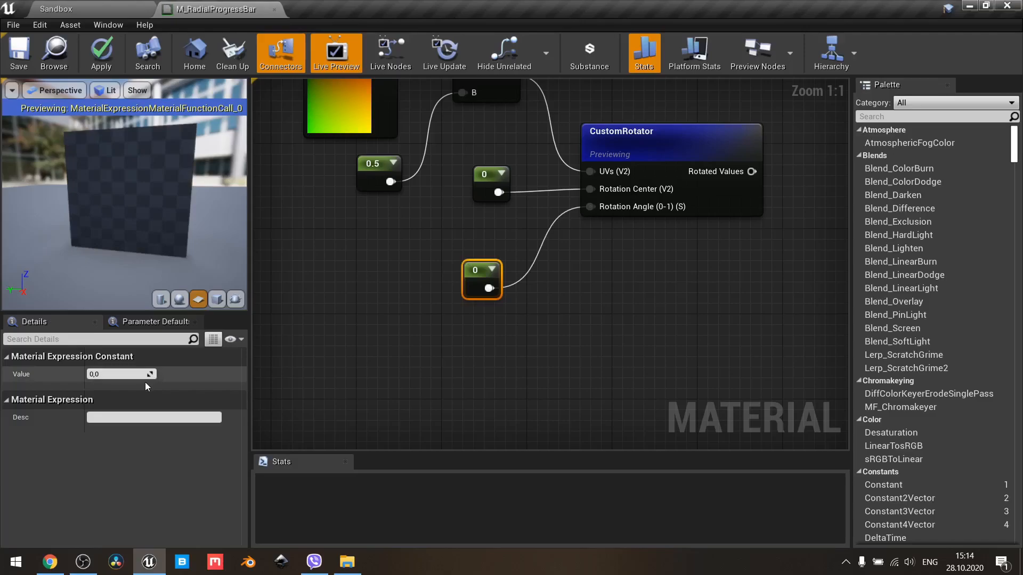
# - Set the constant feeding the Rotation Angle input to 0.25
pyautogui.click(127, 374)
pyautogui.write('.25')
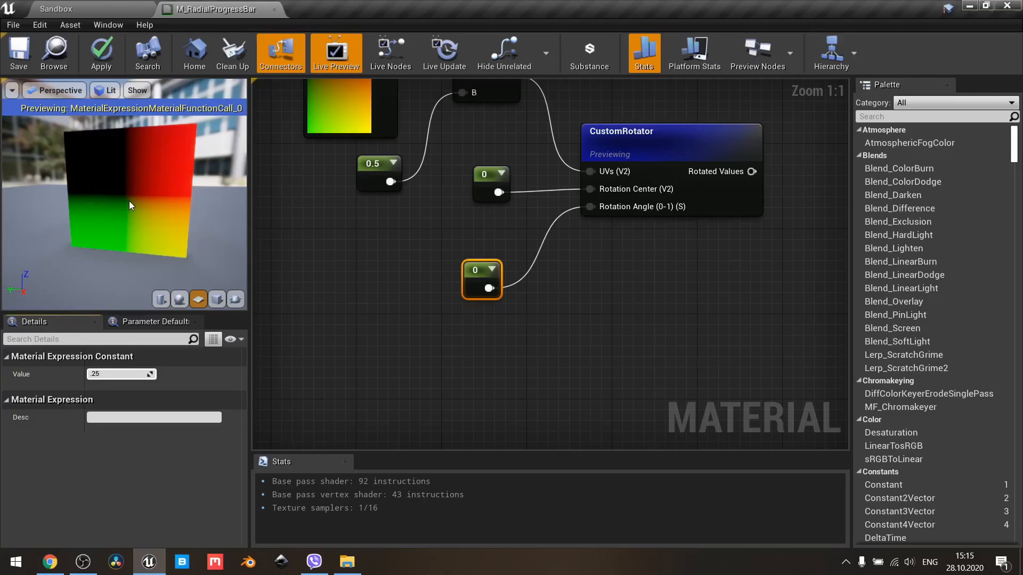
pyautogui.press('Return')
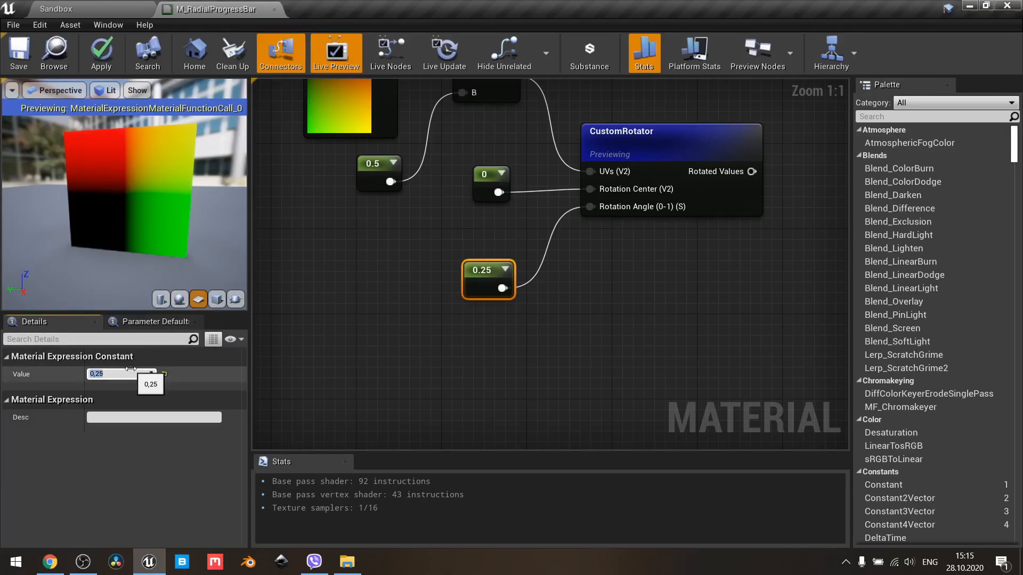
# - Try a Rotation Angle constant of 0.375, and return it to 0.25
pyautogui.write('0,375')
pyautogui.press('Return')
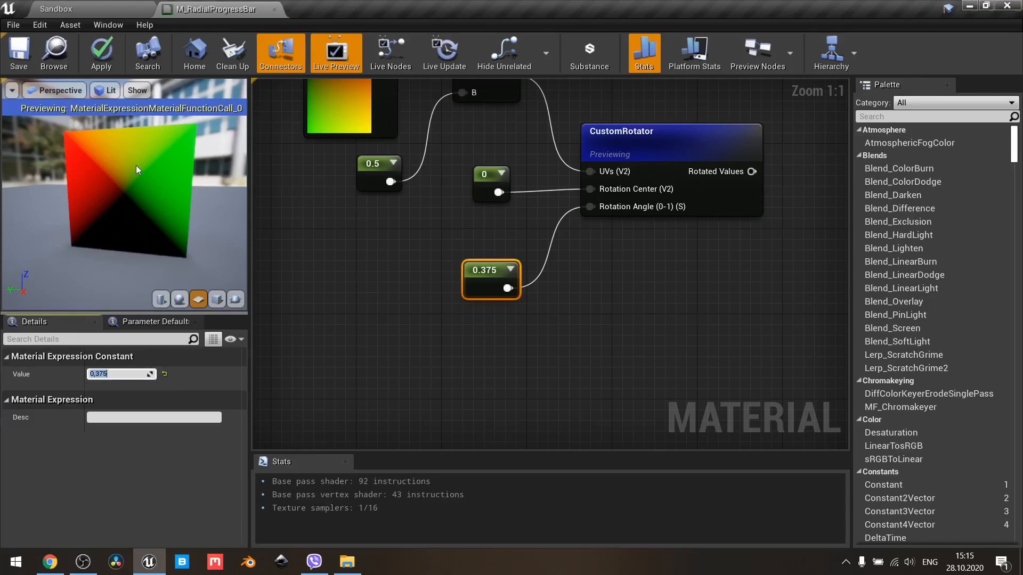
pyautogui.write('0,25')
pyautogui.press('Return')
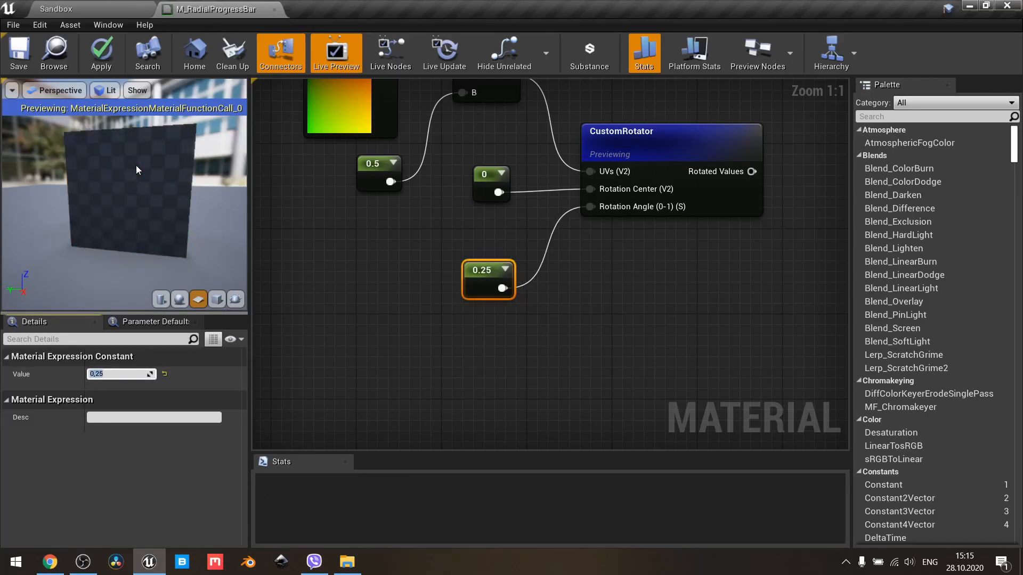
# - Add a VectorToRadialValue node in the empty graph area beyond the CustomRotator's output
pyautogui.moveTo(658, 261); pyautogui.dragTo(569, 349, button='right')
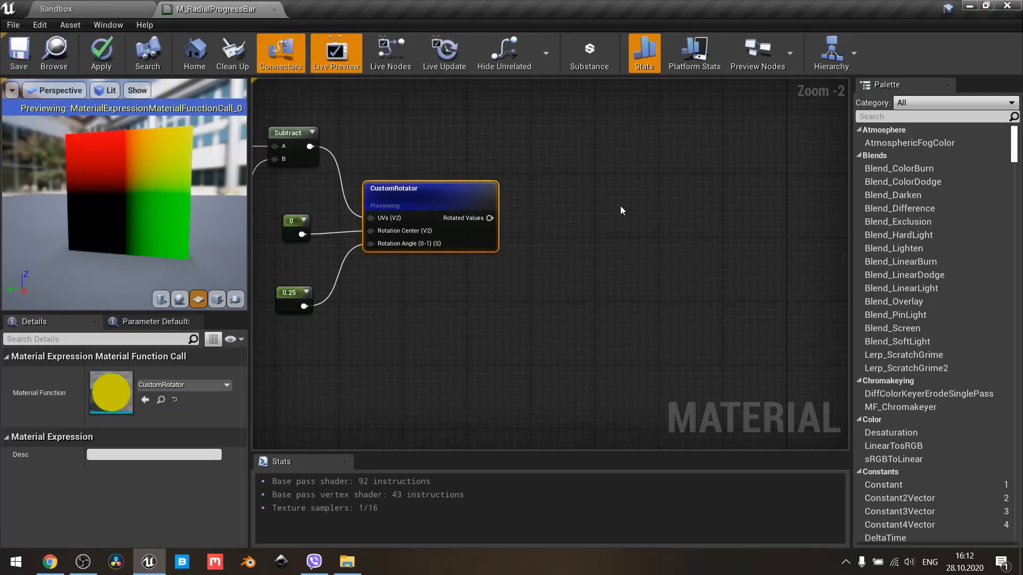
pyautogui.moveTo(621, 207); pyautogui.dragTo(573, 284, button='right')
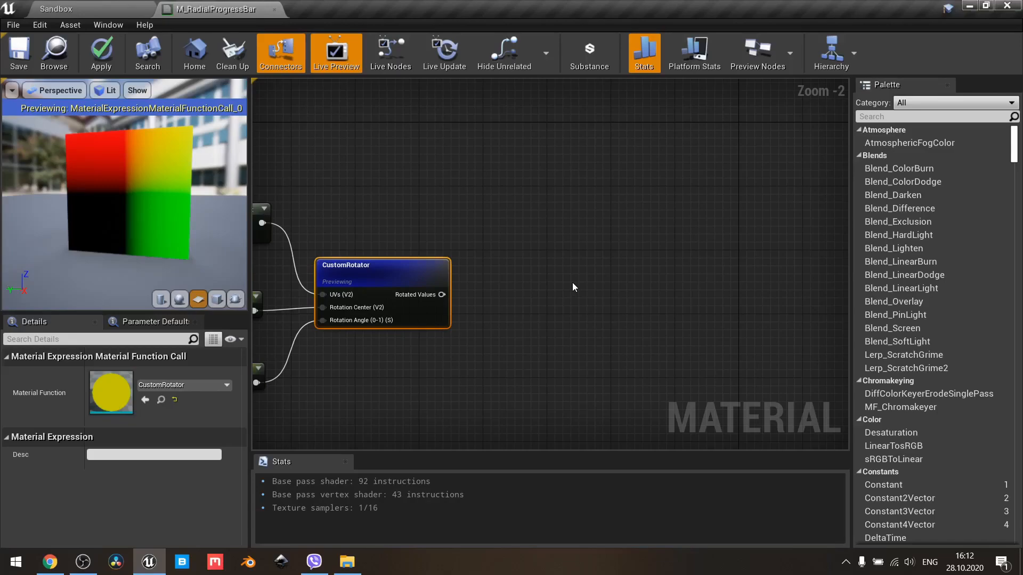
pyautogui.rightClick(501, 261)
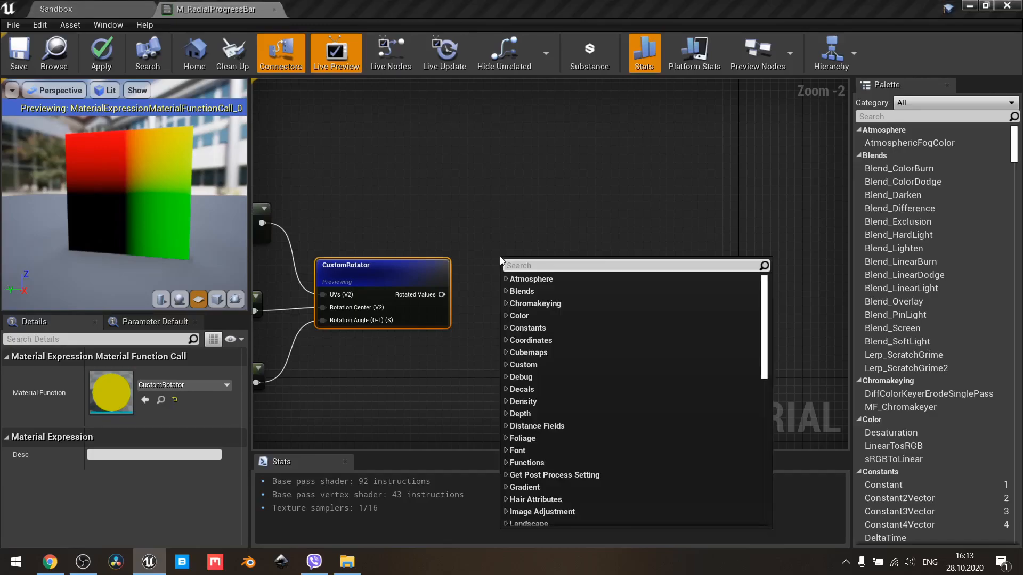
pyautogui.write('vector to r')
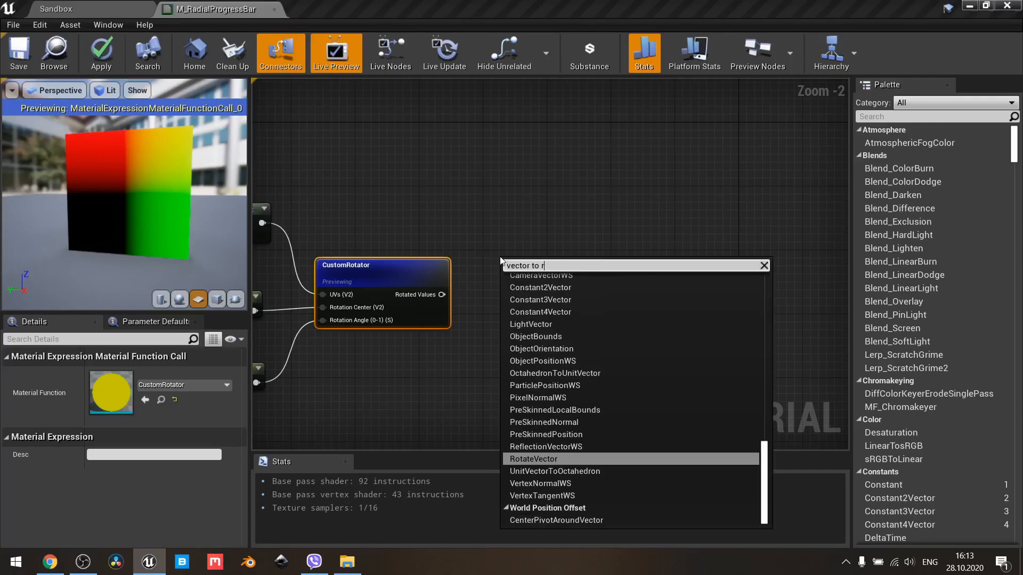
pyautogui.write('adial')
pyautogui.press('Return')
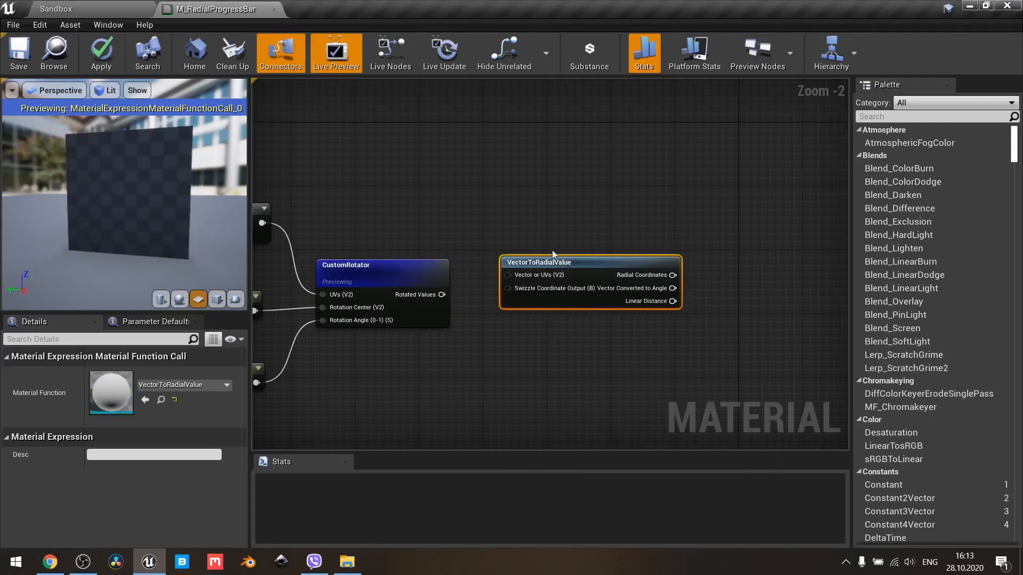
# - Wire the CustomRotator's Rotated Values output to VectorToRadialValue's Vector or UVs input and preview the VectorToRadialValue node
pyautogui.moveTo(552, 250); pyautogui.dragTo(479, 218, button='right')
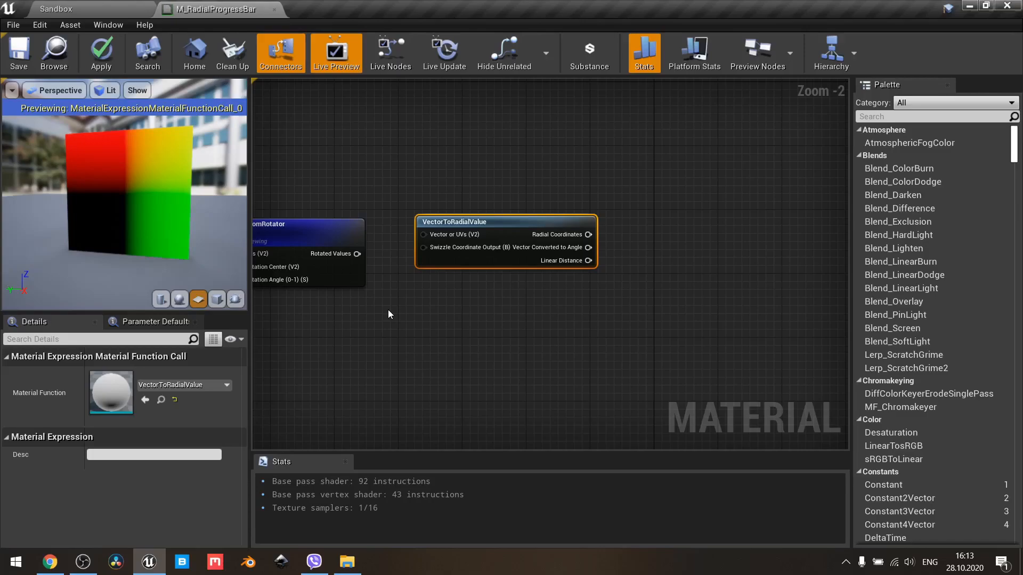
pyautogui.moveTo(357, 254); pyautogui.dragTo(434, 235)
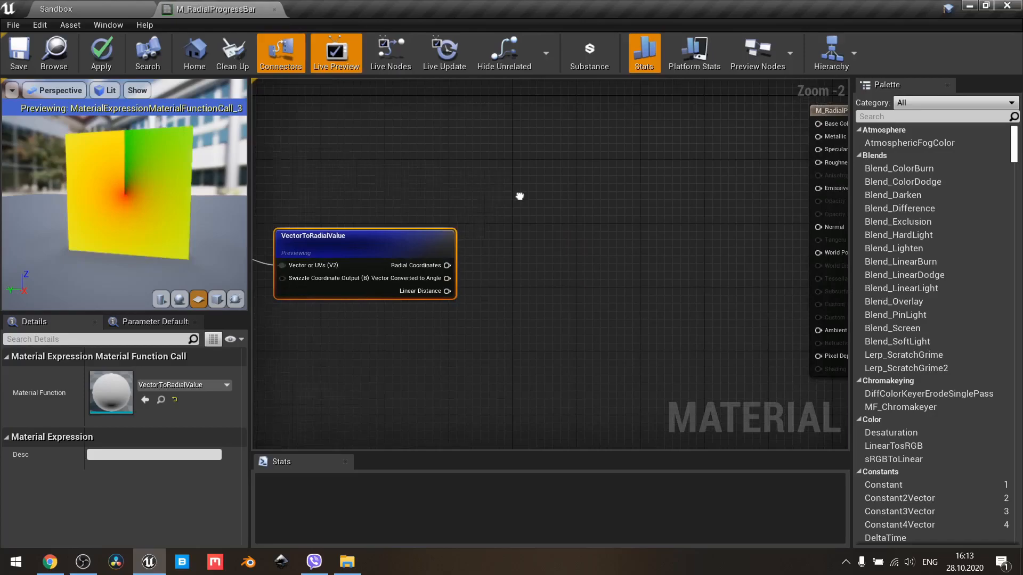
pyautogui.moveTo(520, 196); pyautogui.dragTo(483, 200, button='right')
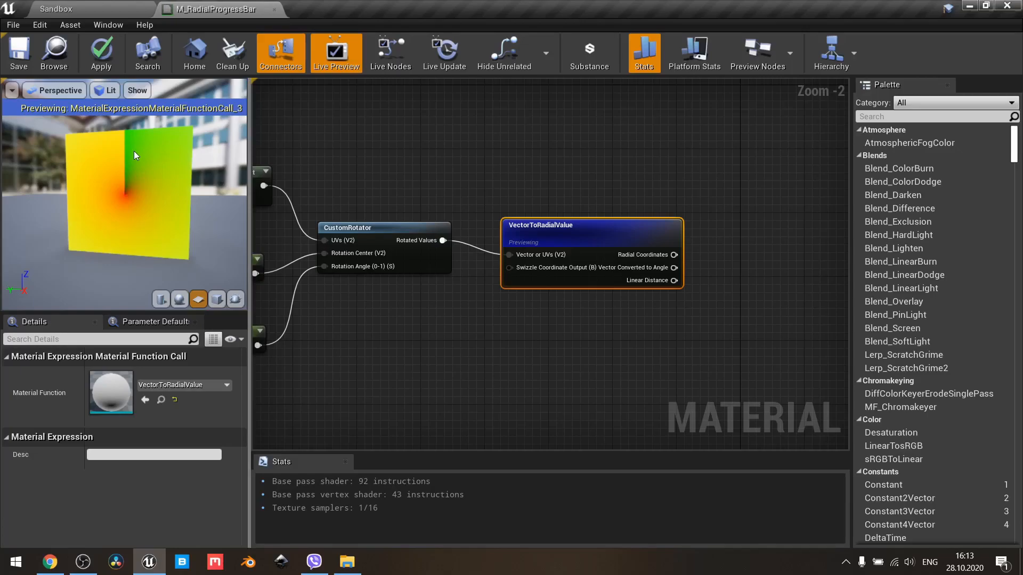
pyautogui.scroll(2, 522, 167)
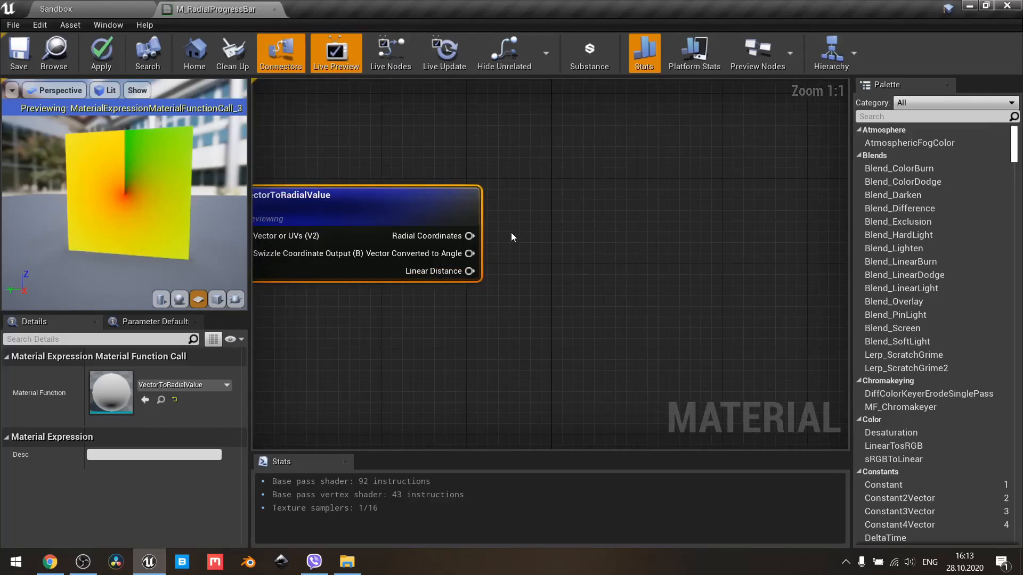
# - Add a ComponentMask node fed by the Vector Converted to Angle output, with only its R channel enabled
pyautogui.moveTo(416, 255)
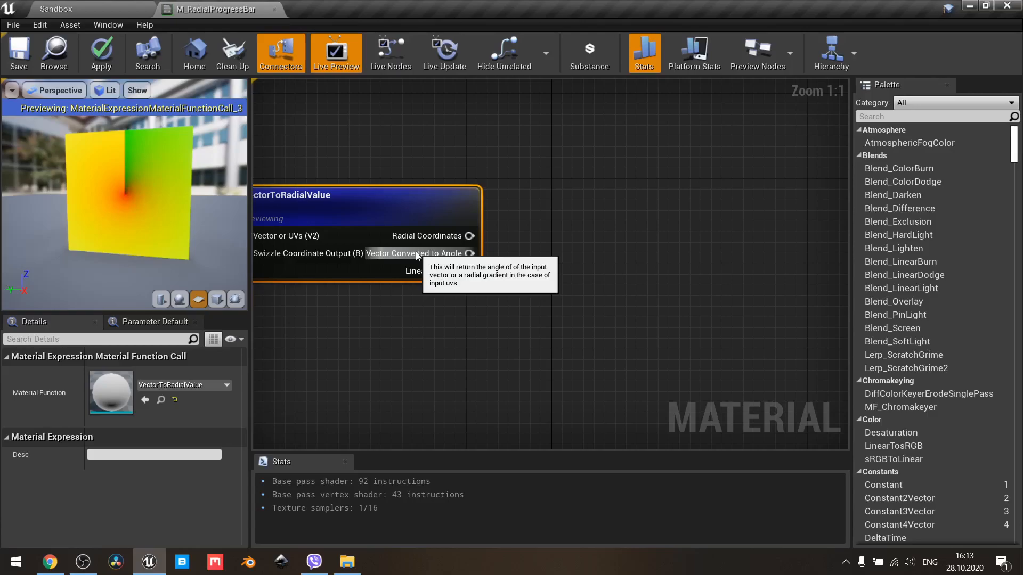
pyautogui.moveTo(143, 174); pyautogui.dragTo(137, 174)
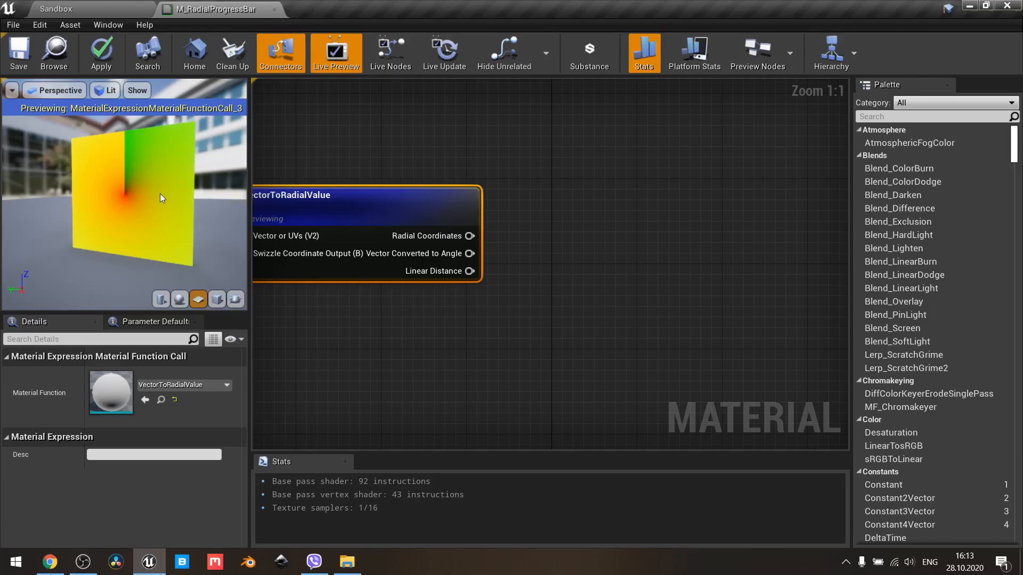
pyautogui.moveTo(469, 253); pyautogui.dragTo(536, 234)
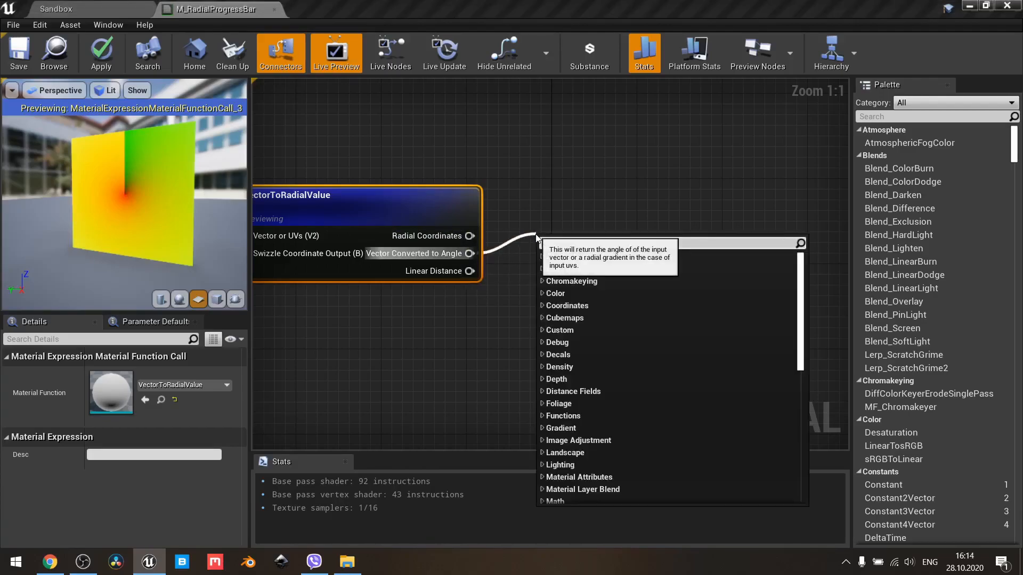
pyautogui.write('mask')
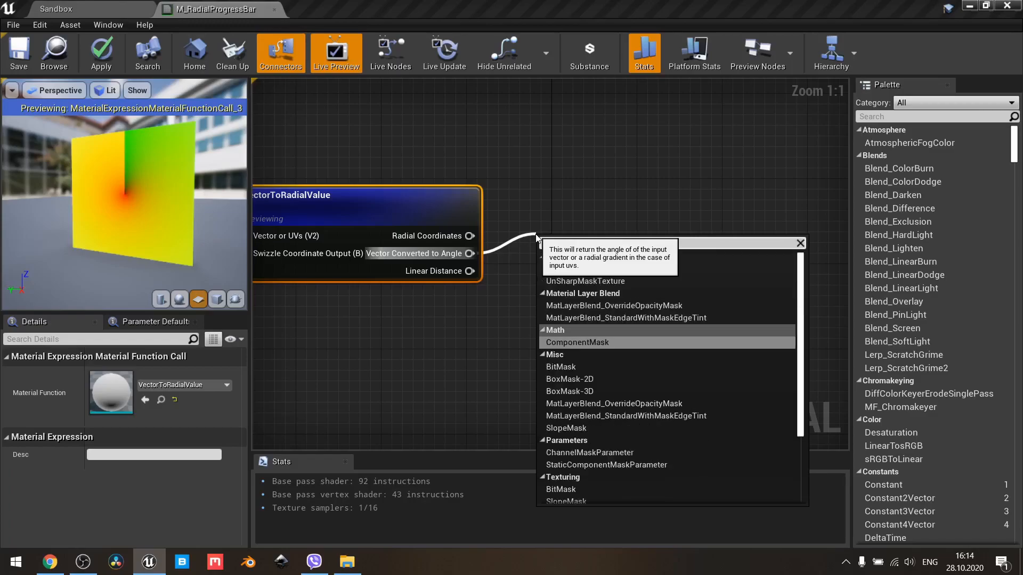
pyautogui.click(568, 343)
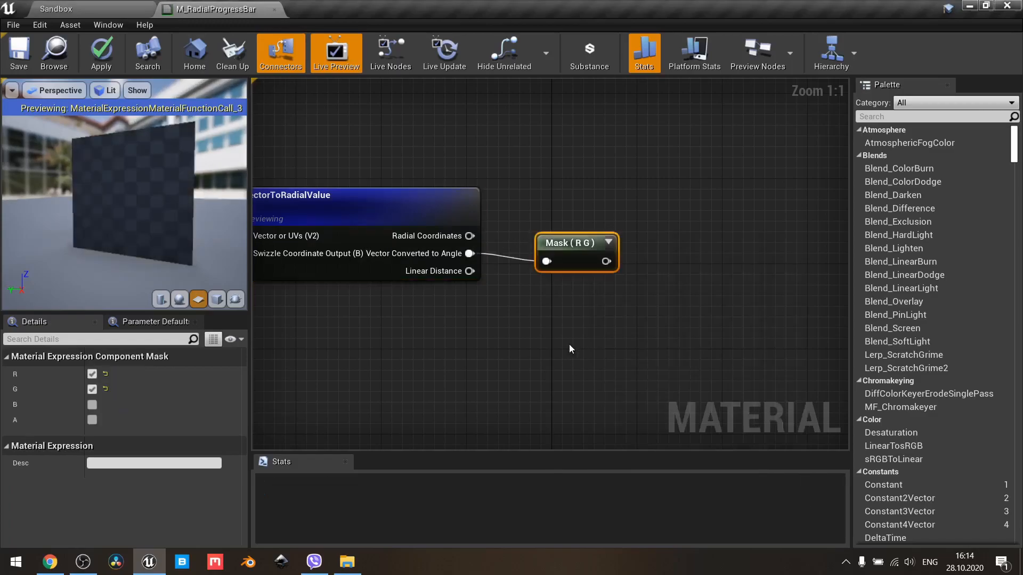
pyautogui.click(93, 389)
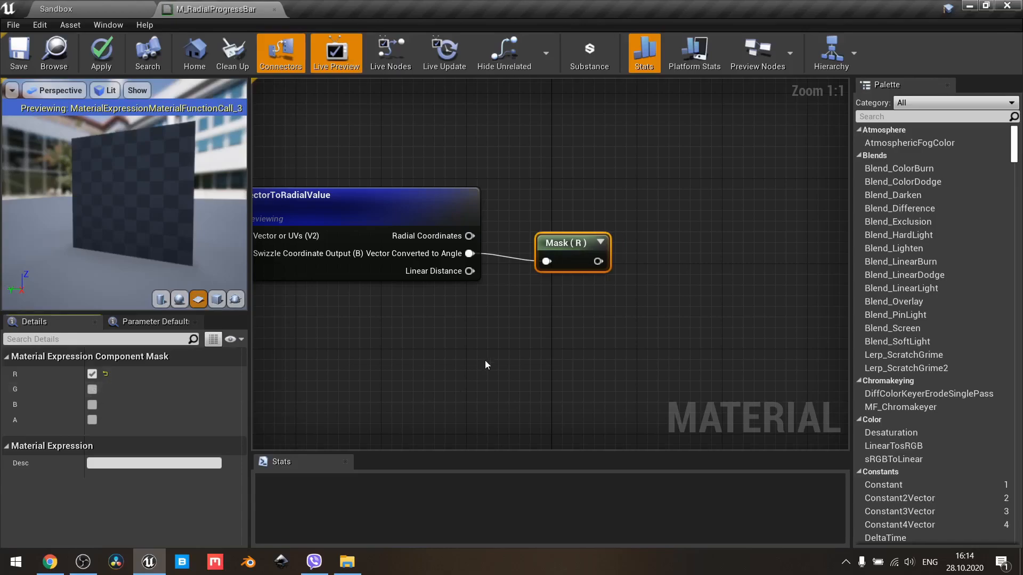
# - Move the Mask (R) node slightly higher and start previewing it
pyautogui.moveTo(557, 247); pyautogui.dragTo(551, 214)
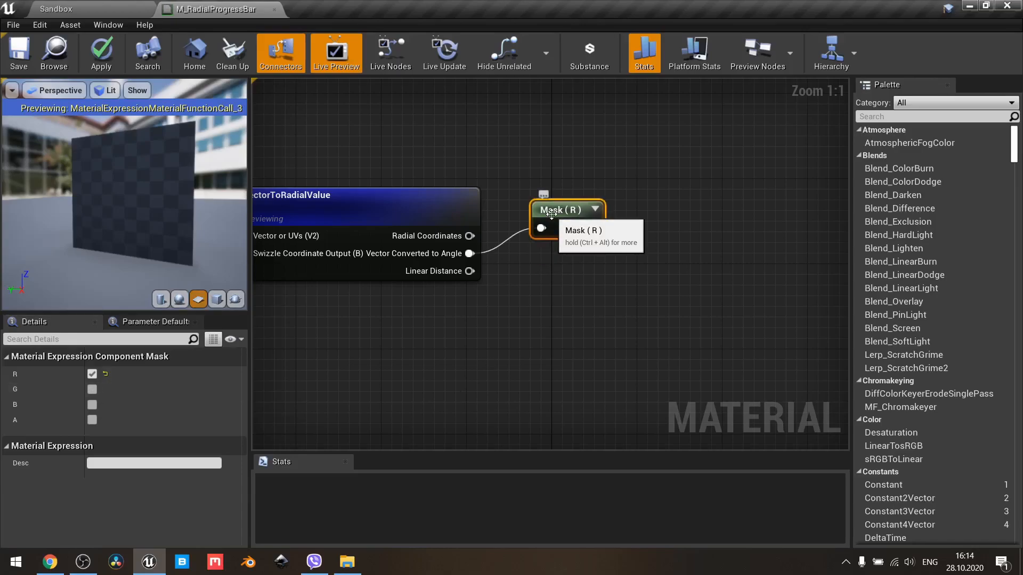
pyautogui.rightClick(552, 213)
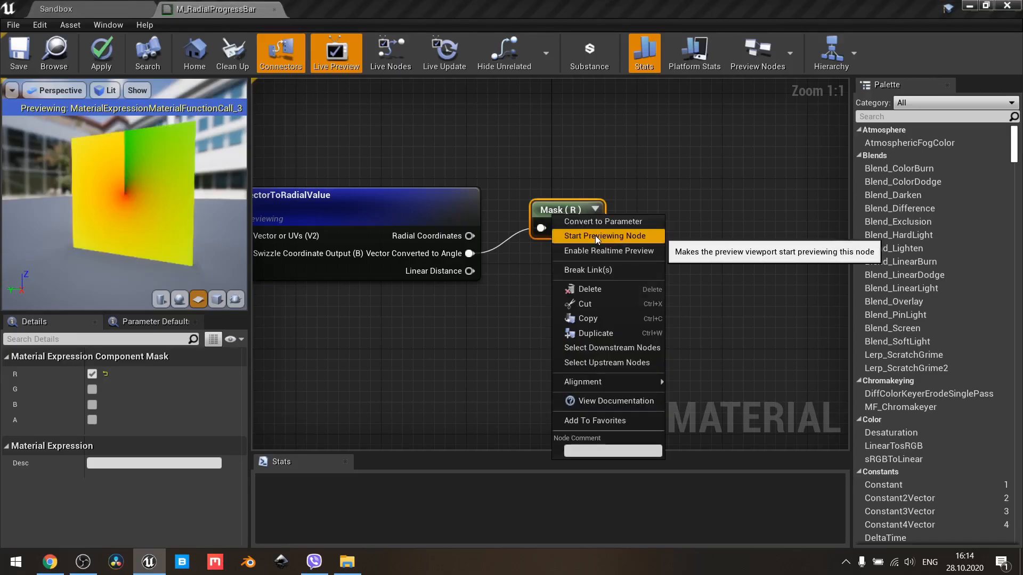
pyautogui.click(596, 235)
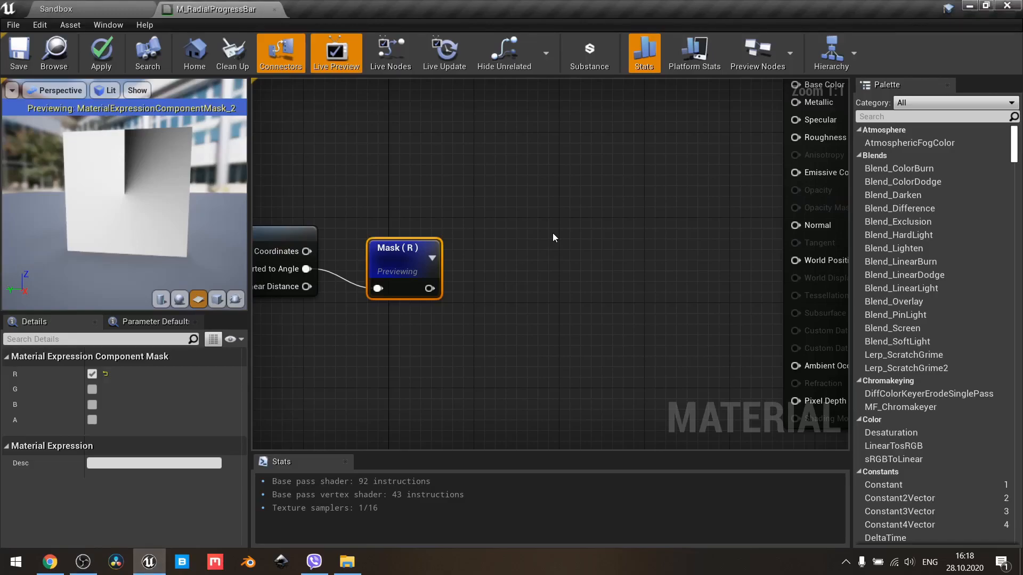
# - Add an If node with Mask (R) wired to A, a 0 constant to A > B and A == B, and a 1 constant to A < B
pyautogui.click(552, 204)
pyautogui.moveTo(429, 289); pyautogui.dragTo(561, 232)
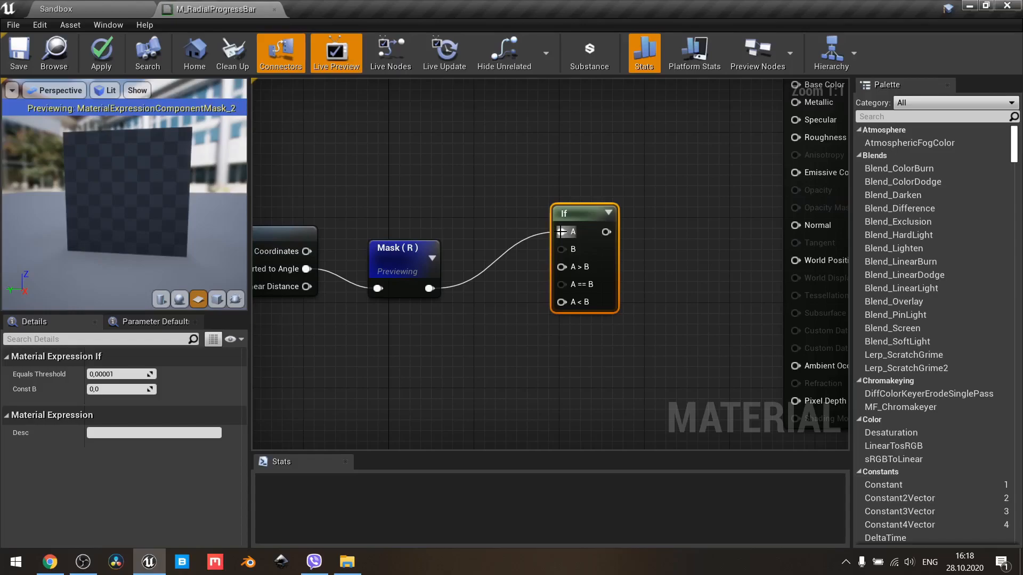
pyautogui.click(417, 326)
pyautogui.moveTo(442, 352); pyautogui.dragTo(561, 271)
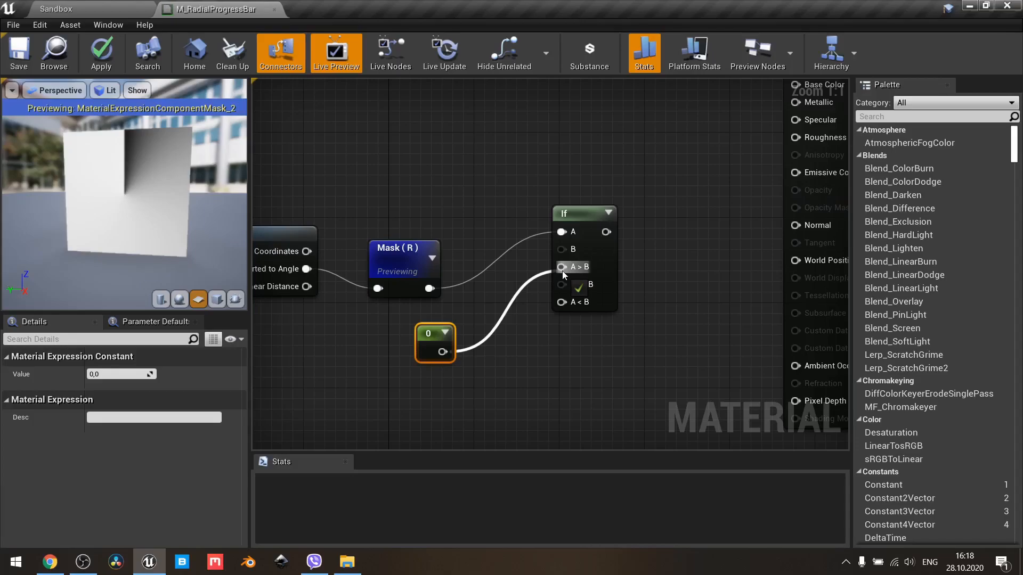
pyautogui.moveTo(561, 270); pyautogui.dragTo(561, 271)
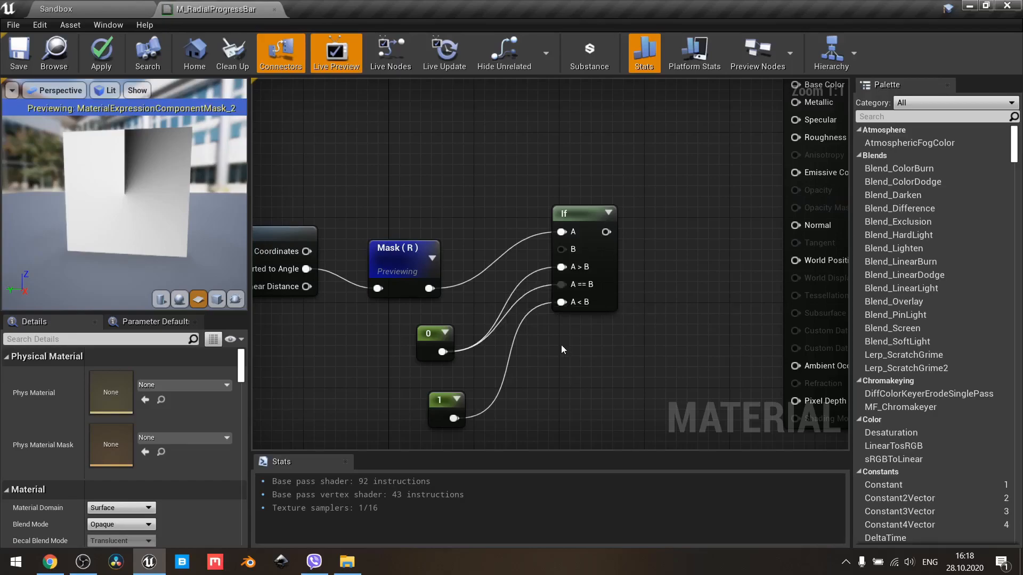
# - Add a constant, convert it to a scalar parameter named FillBar and wire it to the If node's B input
pyautogui.moveTo(370, 357); pyautogui.dragTo(455, 338, button='right')
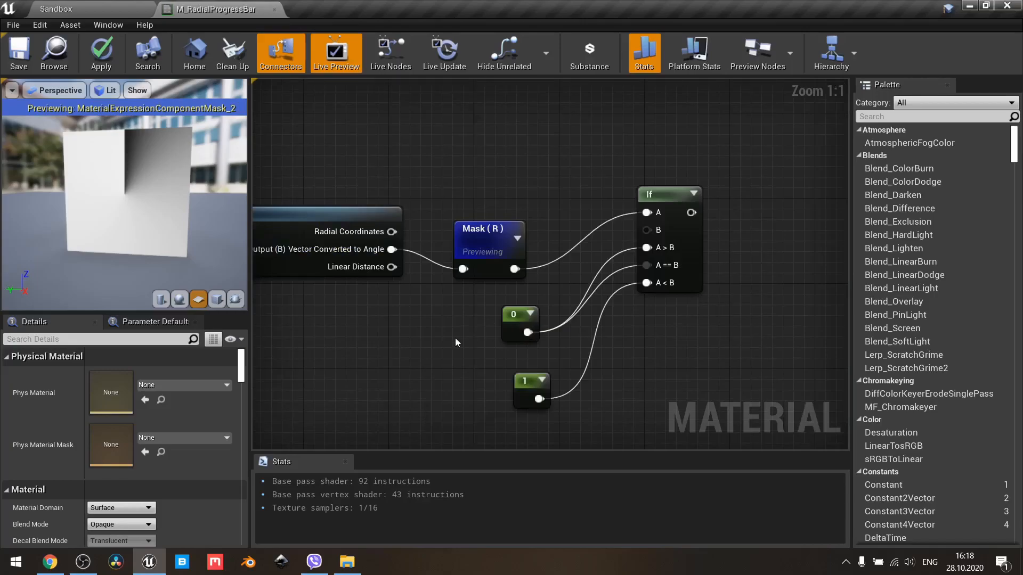
pyautogui.click(416, 335)
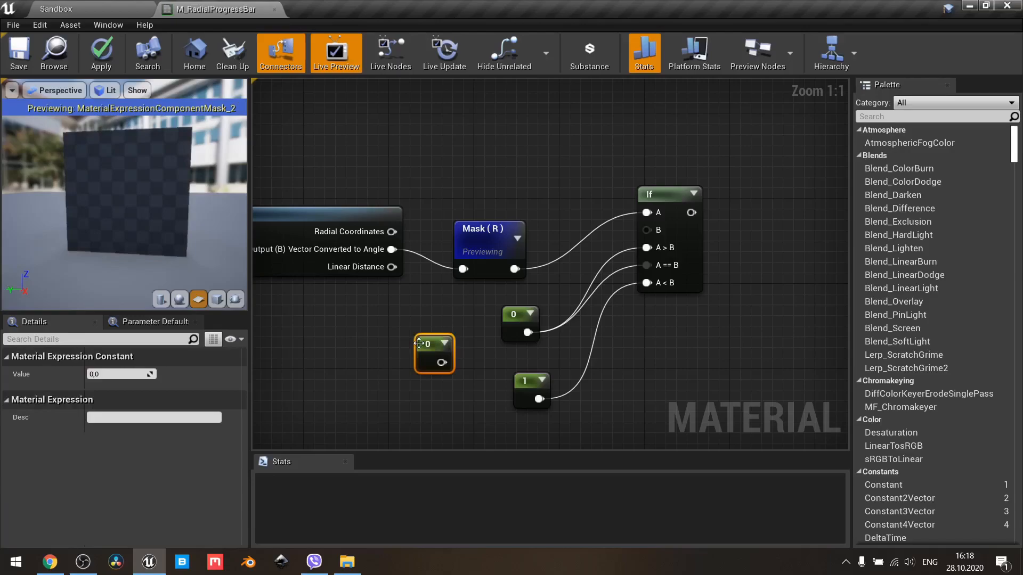
pyautogui.rightClick(419, 345)
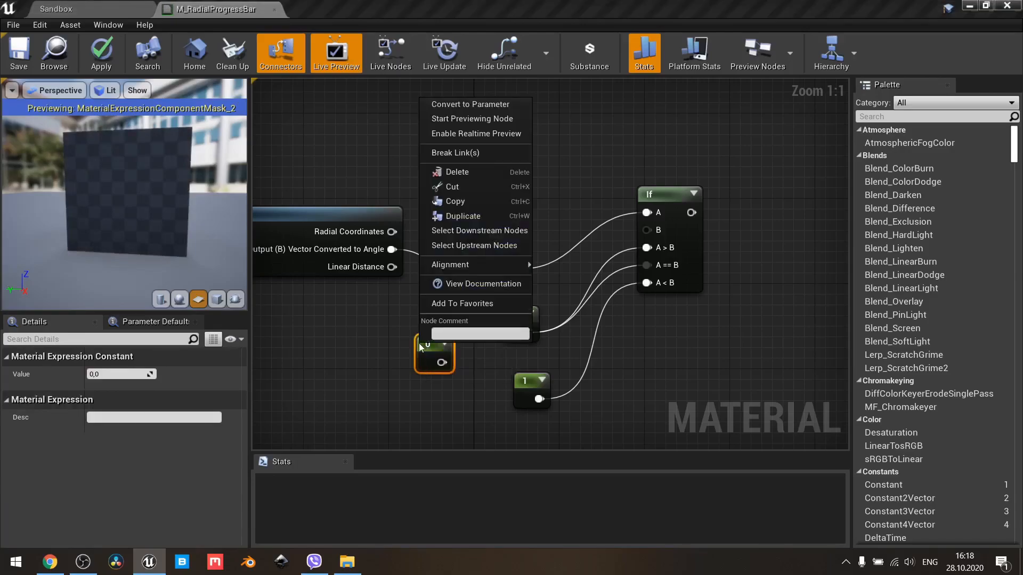
pyautogui.click(454, 104)
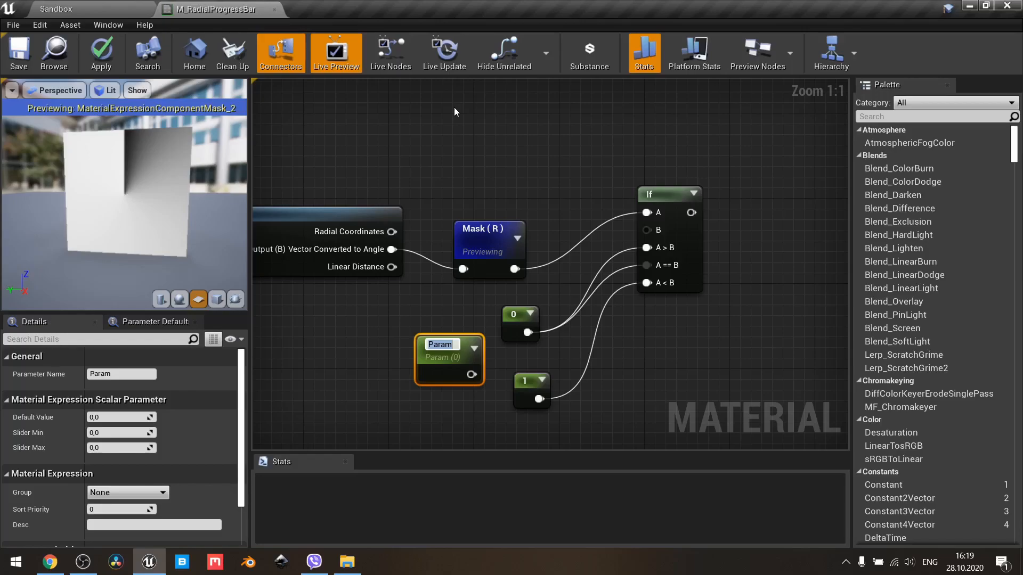
pyautogui.write('FillBar')
pyautogui.press('Return')
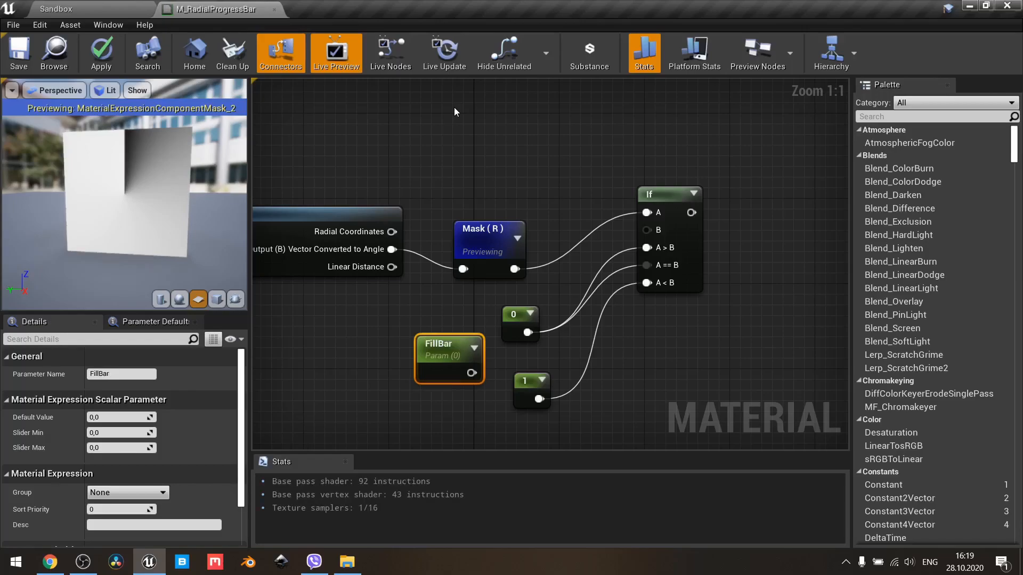
pyautogui.moveTo(471, 373); pyautogui.dragTo(647, 230)
# - Start previewing the If node and move the FillBar parameter away from the 0 and 1 constants
pyautogui.rightClick(667, 203)
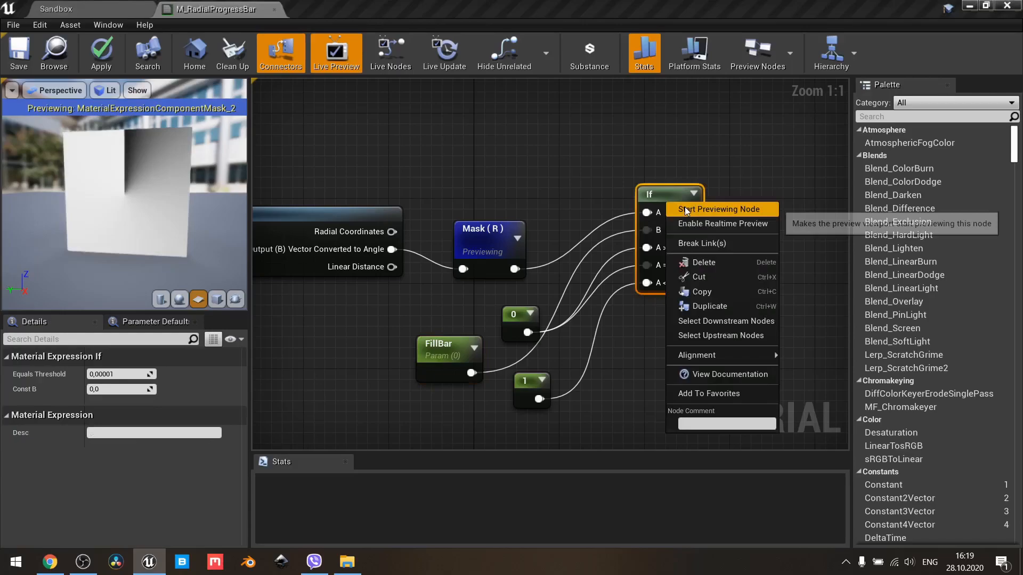
pyautogui.click(685, 208)
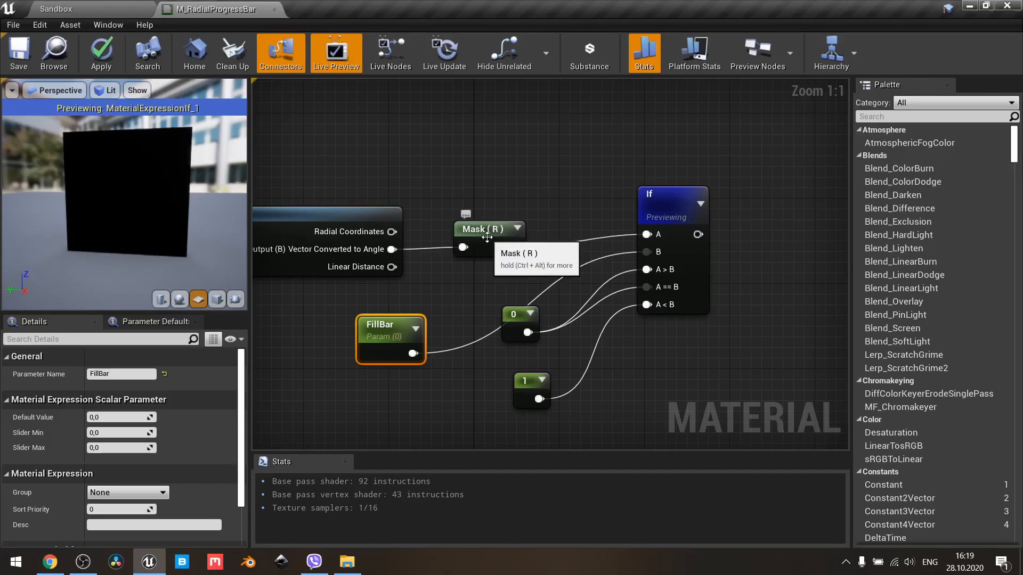
pyautogui.click(448, 300)
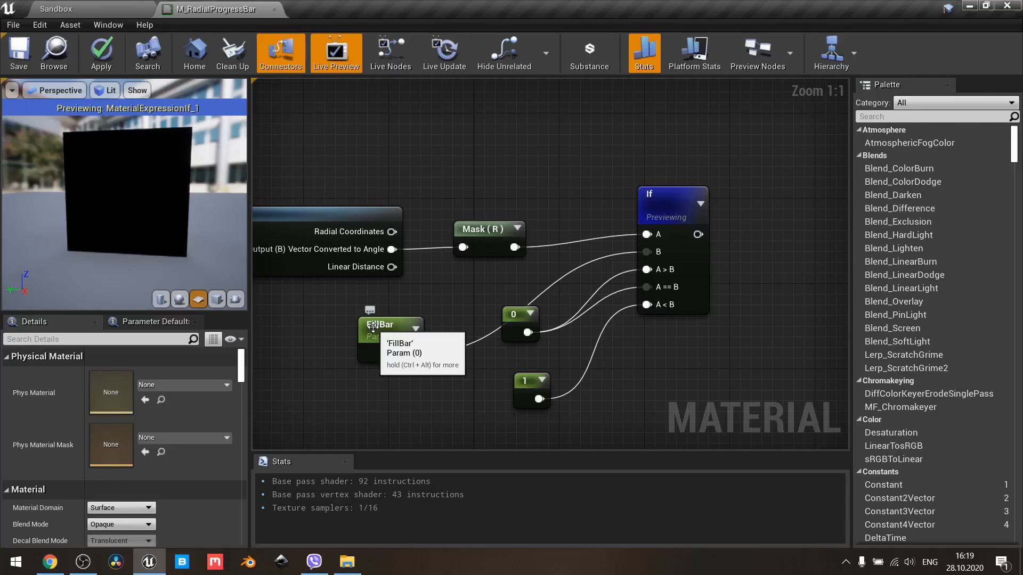
pyautogui.moveTo(435, 370); pyautogui.dragTo(403, 162)
pyautogui.click(448, 260)
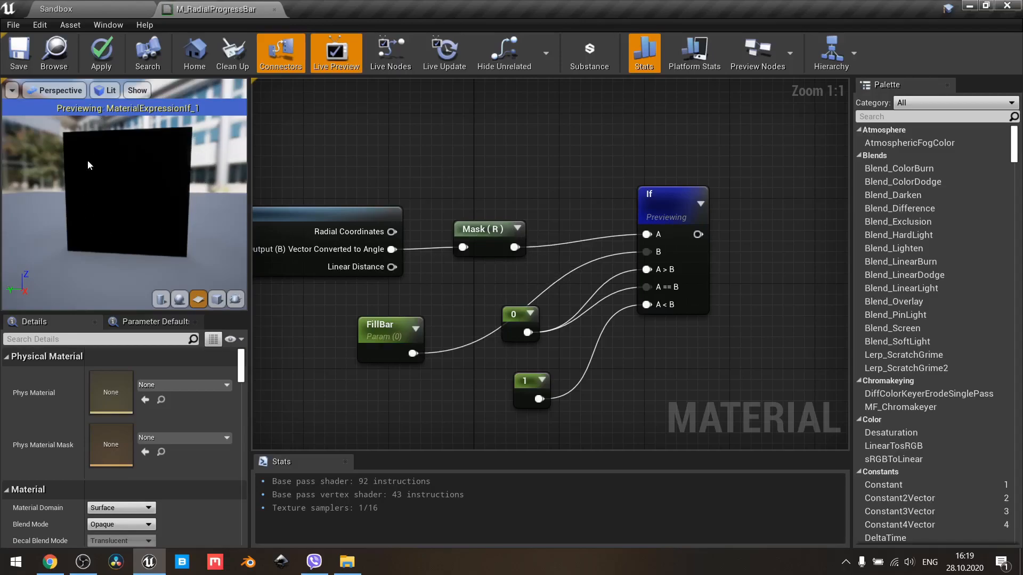
pyautogui.moveTo(96, 192); pyautogui.dragTo(114, 178)
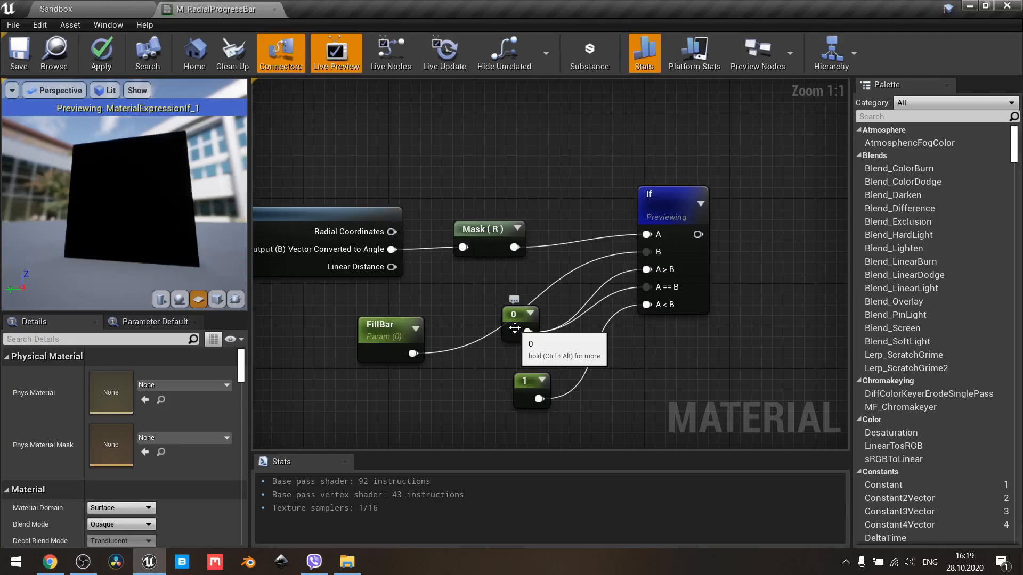
# - Try a default value of 0.25 for the FillBar parameter and nudge the 1 constant closer to the 0 constant
pyautogui.click(374, 335)
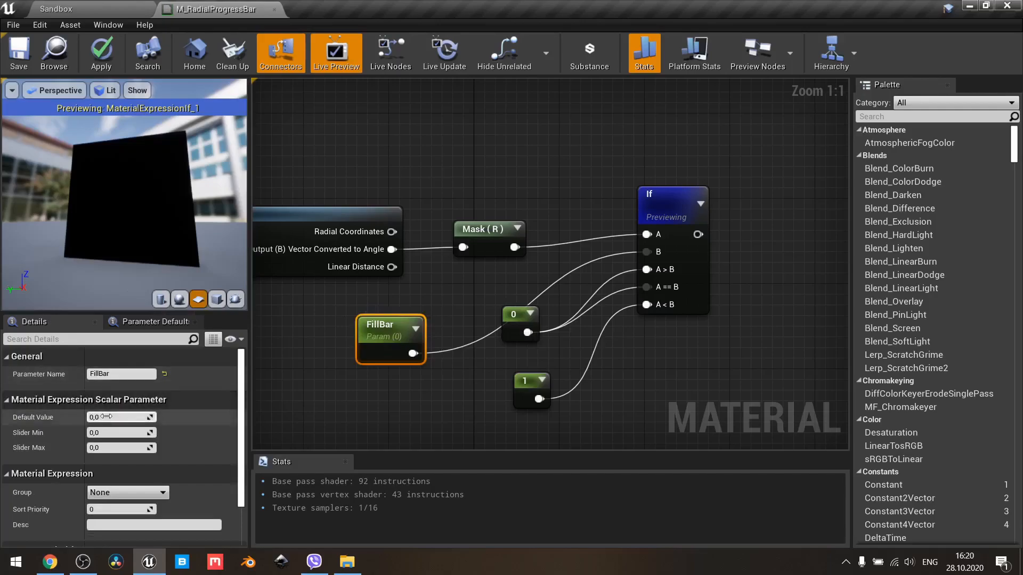
pyautogui.click(108, 417)
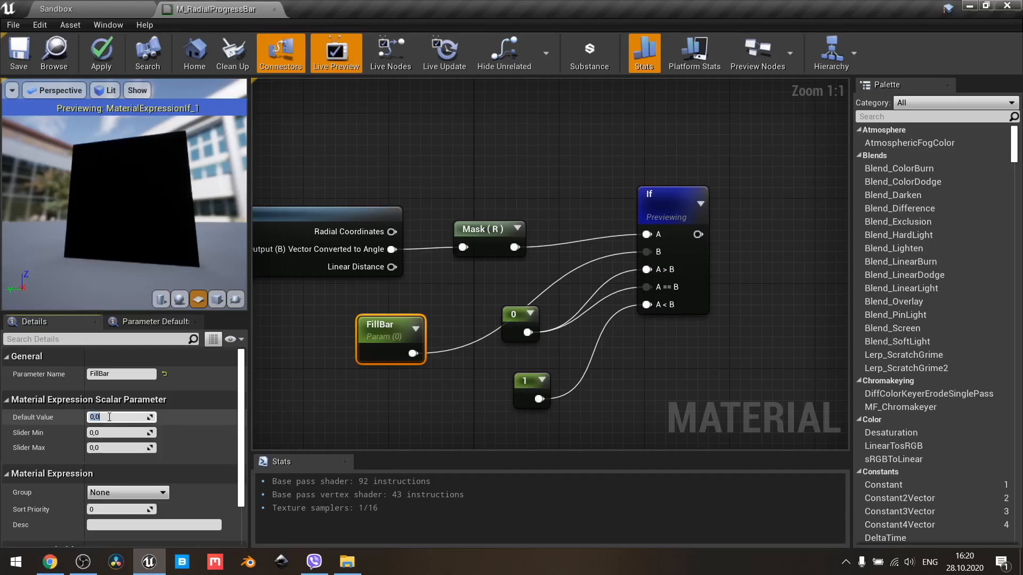
pyautogui.press('BackSpace')
pyautogui.write('0,25')
pyautogui.press('Return')
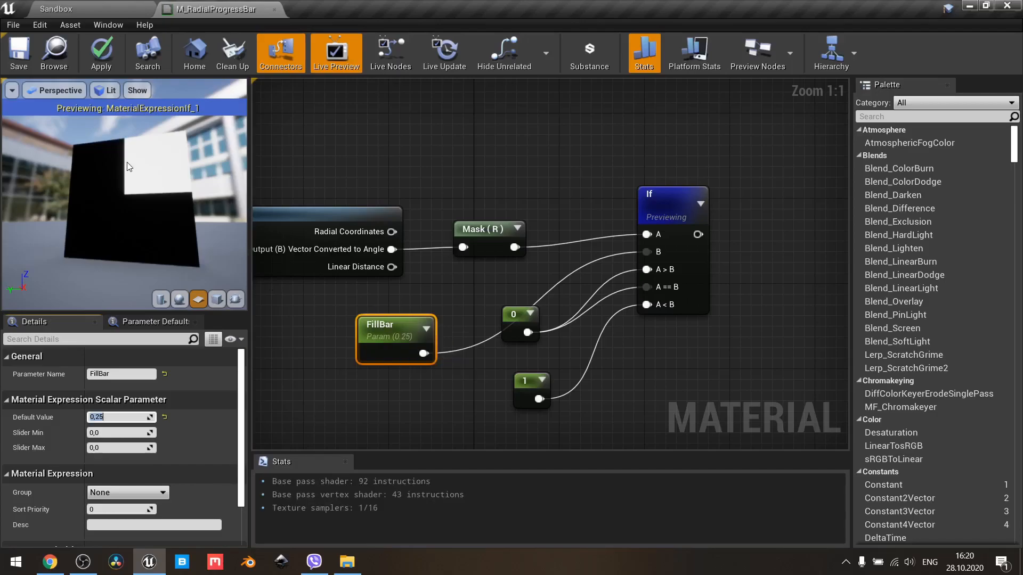
pyautogui.moveTo(522, 386); pyautogui.dragTo(525, 373)
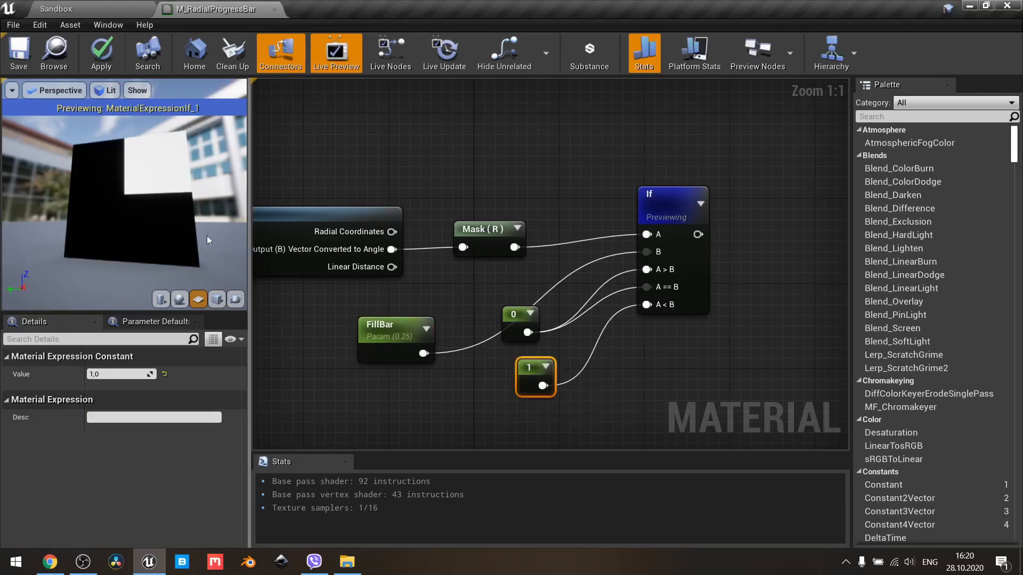
# - Set the FillBar parameter's default value to 0.75
pyautogui.click(380, 333)
pyautogui.click(118, 417)
pyautogui.write('0.75')
pyautogui.press('Return')
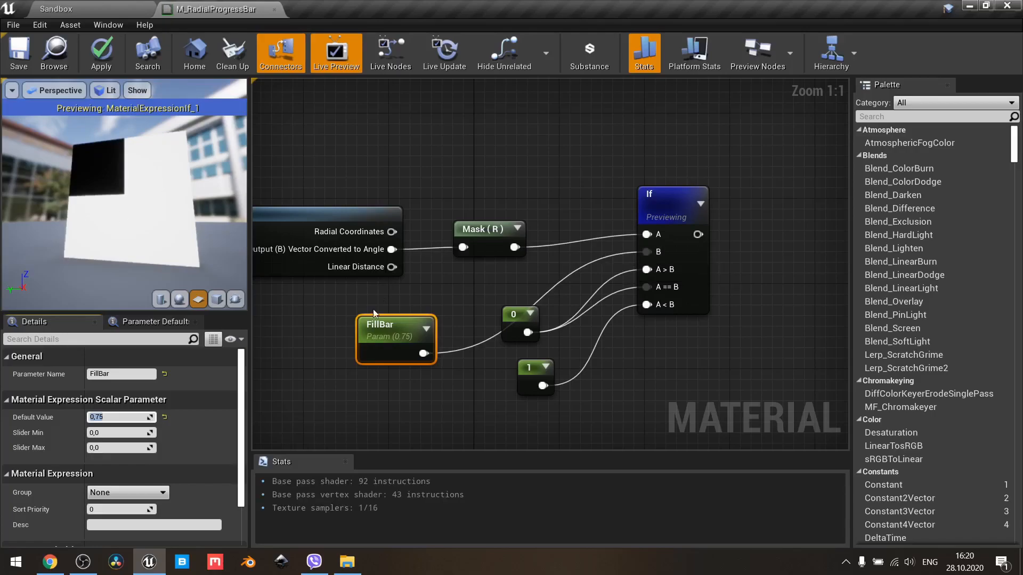
# - Tidy the If node's inputs by raising FillBar slightly and lining up the 0 constant above the 1 constant
pyautogui.moveTo(381, 337); pyautogui.dragTo(370, 316)
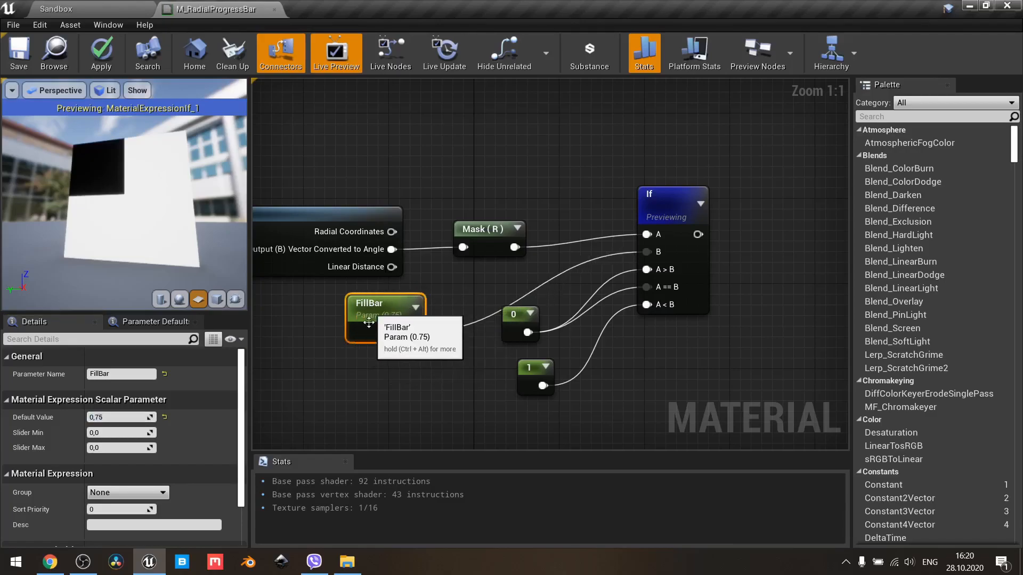
pyautogui.click(525, 370)
pyautogui.moveTo(516, 382); pyautogui.dragTo(506, 393)
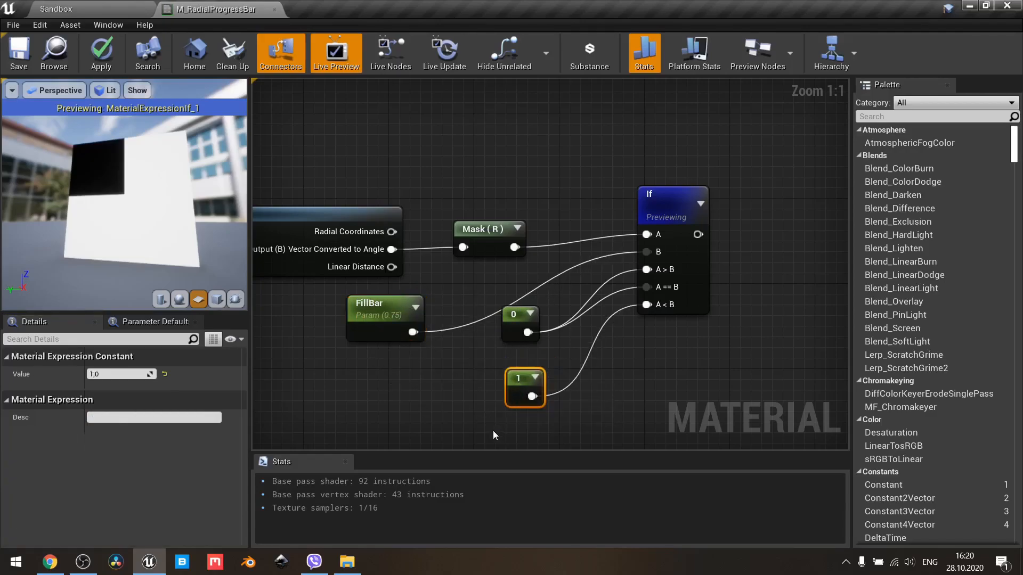
pyautogui.moveTo(520, 315); pyautogui.dragTo(524, 326)
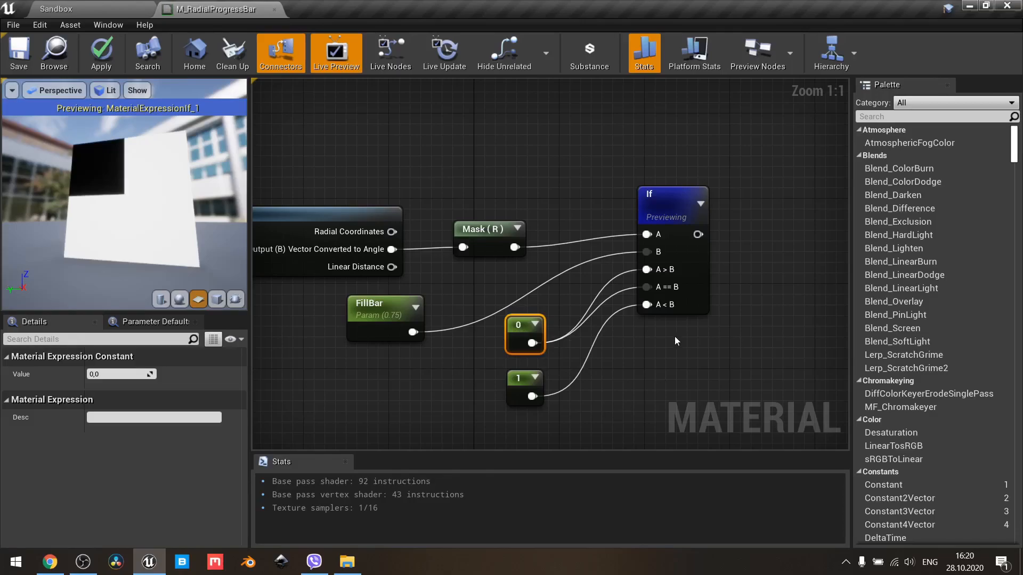
pyautogui.click(684, 347)
# - Move the material's result node farther from the If node to free up space in the graph
pyautogui.scroll(-1, 684, 347)
pyautogui.moveTo(684, 346); pyautogui.dragTo(557, 362, button='right')
pyautogui.scroll(-2, 580, 321)
pyautogui.moveTo(699, 160); pyautogui.dragTo(848, 175)
pyautogui.moveTo(638, 269); pyautogui.dragTo(718, 219, button='right')
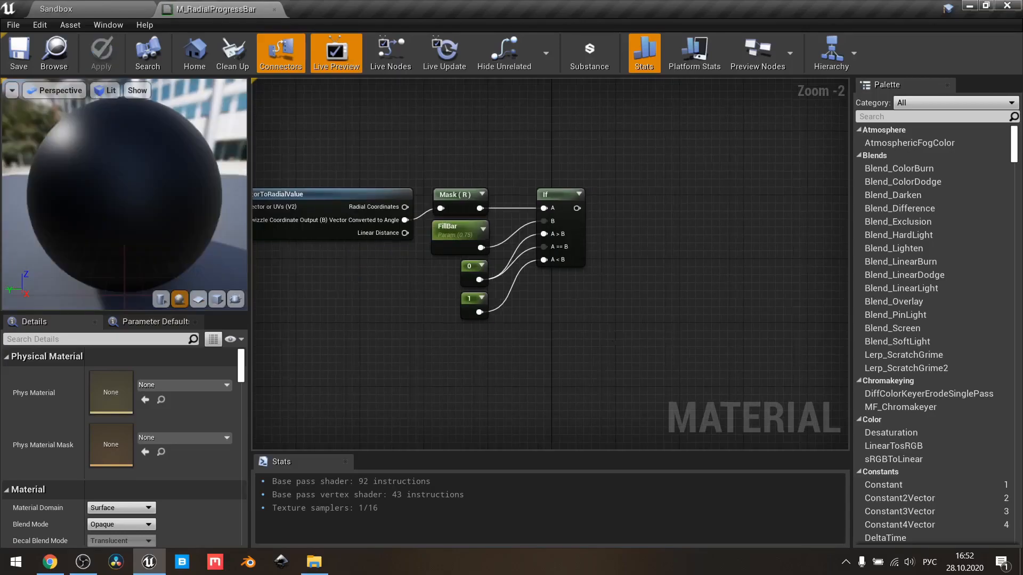
# - Add a RadialGradientExponential function node in the empty space below the If node
pyautogui.moveTo(611, 333); pyautogui.dragTo(511, 312, button='right')
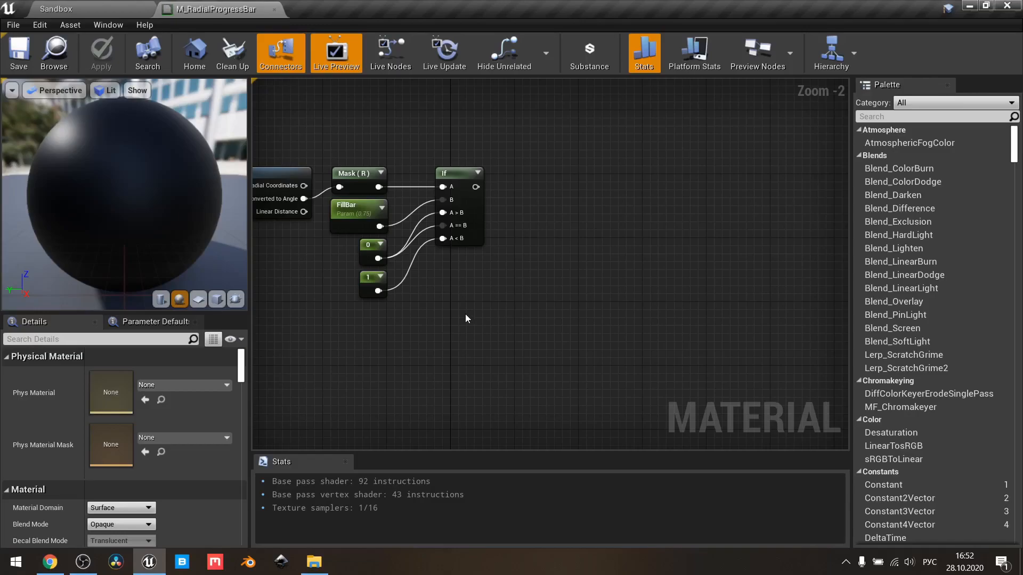
pyautogui.scroll(2, 460, 337)
pyautogui.rightClick(449, 332)
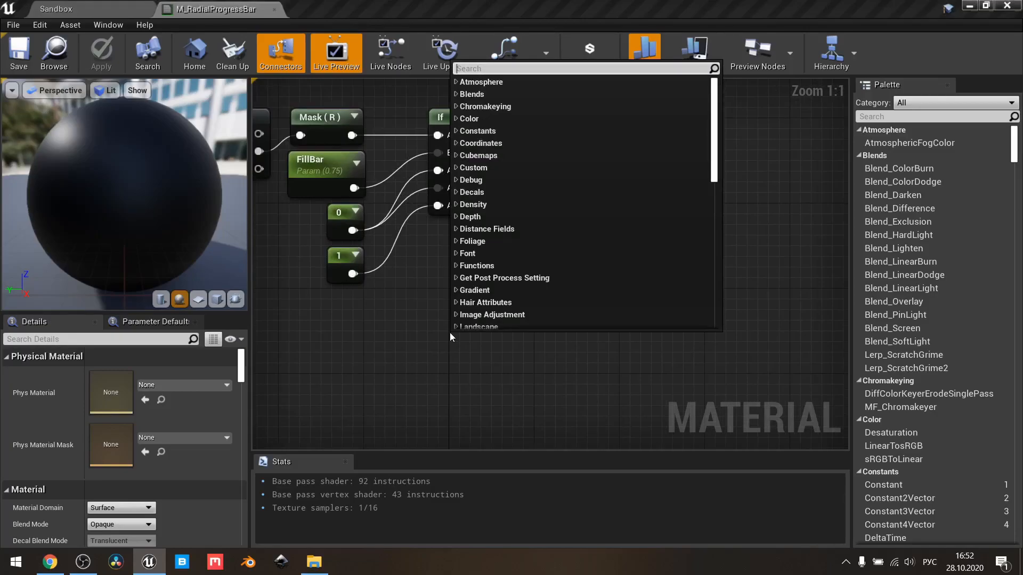
pyautogui.write('кфвшфд')
pyautogui.press('BackSpace')
pyautogui.press('BackSpace')
pyautogui.press('BackSpace')
pyautogui.press('BackSpace')
pyautogui.press('BackSpace')
pyautogui.press('BackSpace')
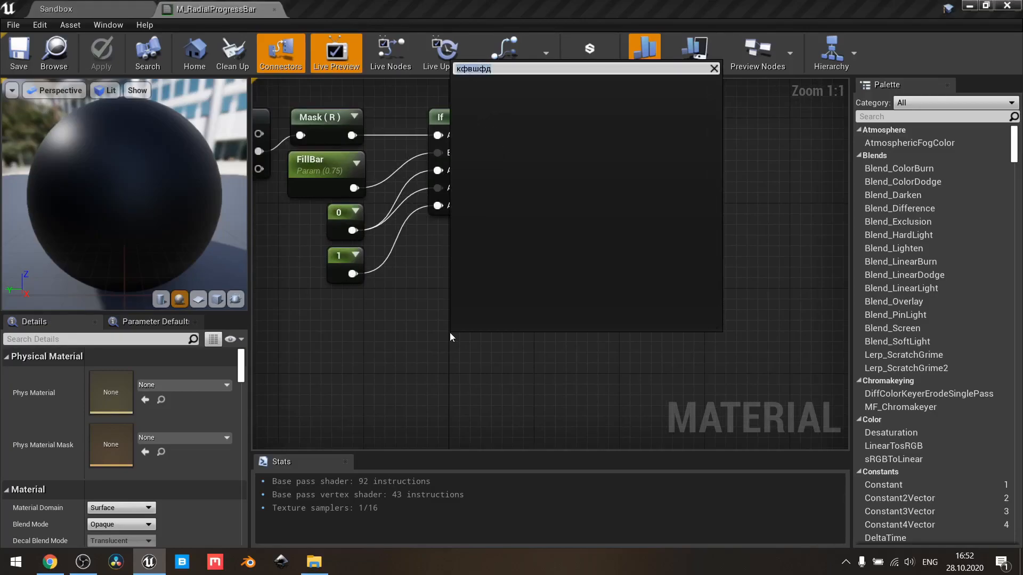
pyautogui.hotkey('alt', 'shift')
pyautogui.write('radial')
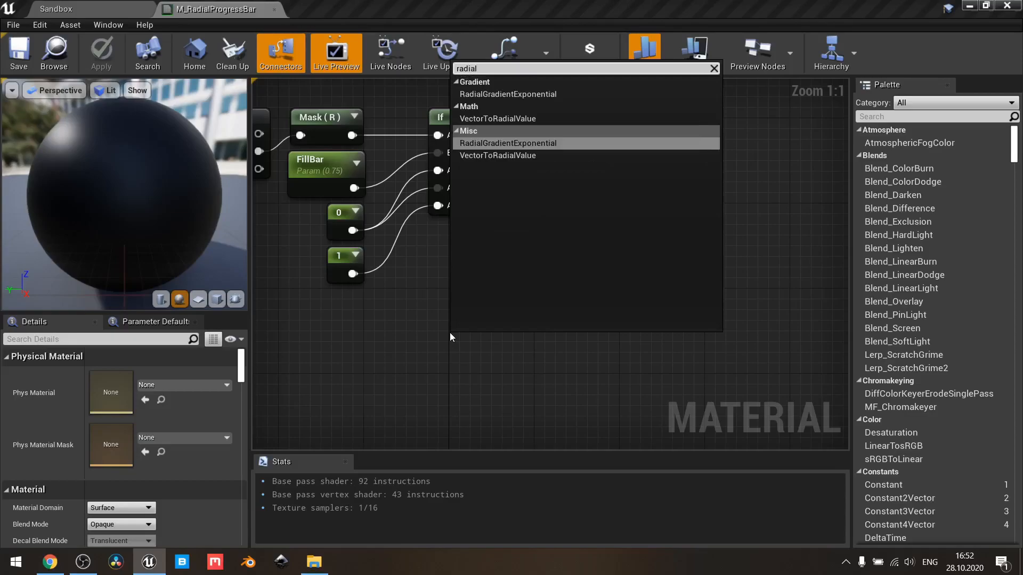
pyautogui.click(526, 143)
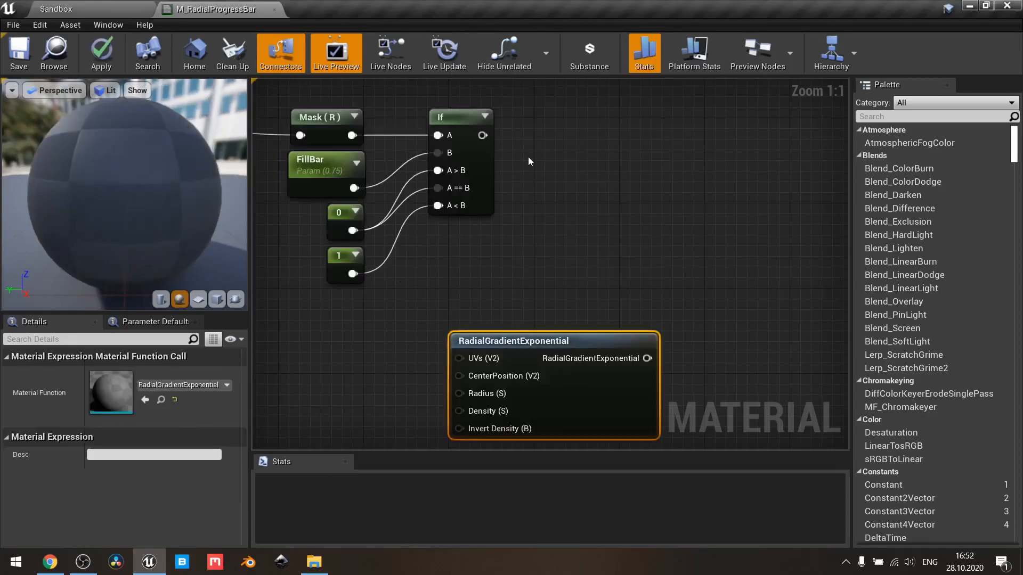
# - Preview the RadialGradientExponential node's output on the preview mesh and stop the node preview after examining the gradient
pyautogui.moveTo(552, 309); pyautogui.dragTo(540, 253, button='right')
pyautogui.moveTo(502, 270)
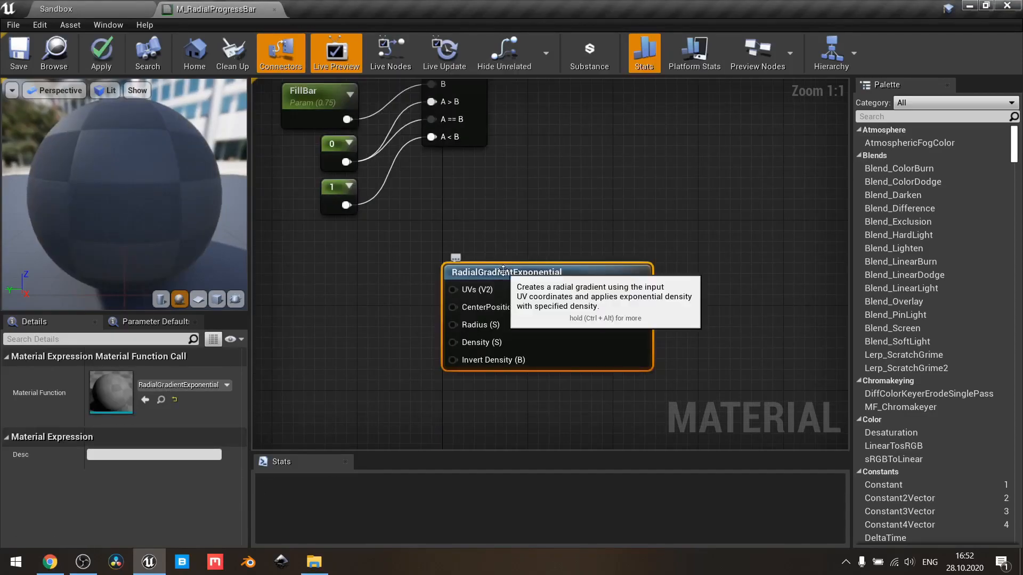
pyautogui.rightClick(503, 271)
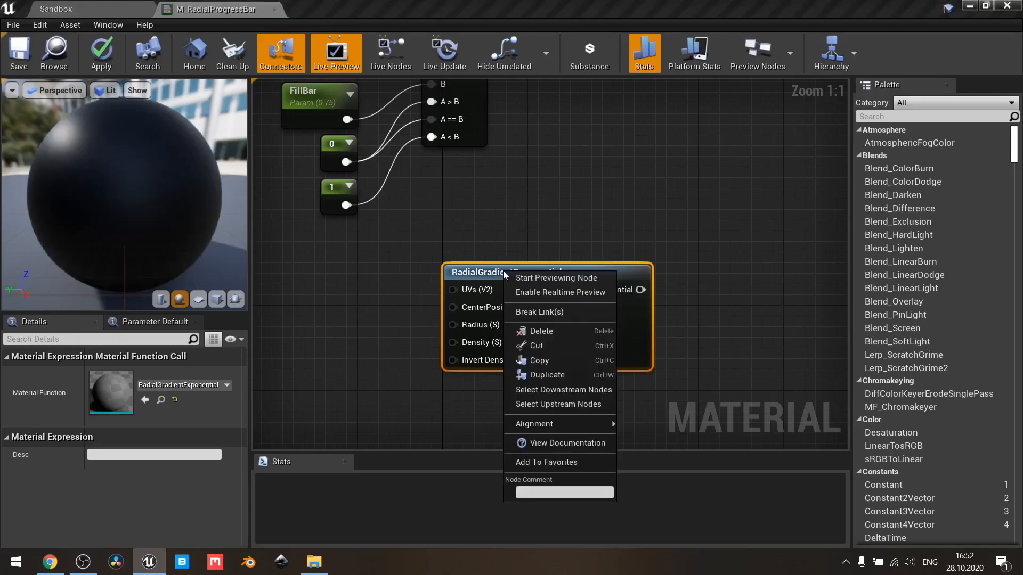
pyautogui.click(531, 280)
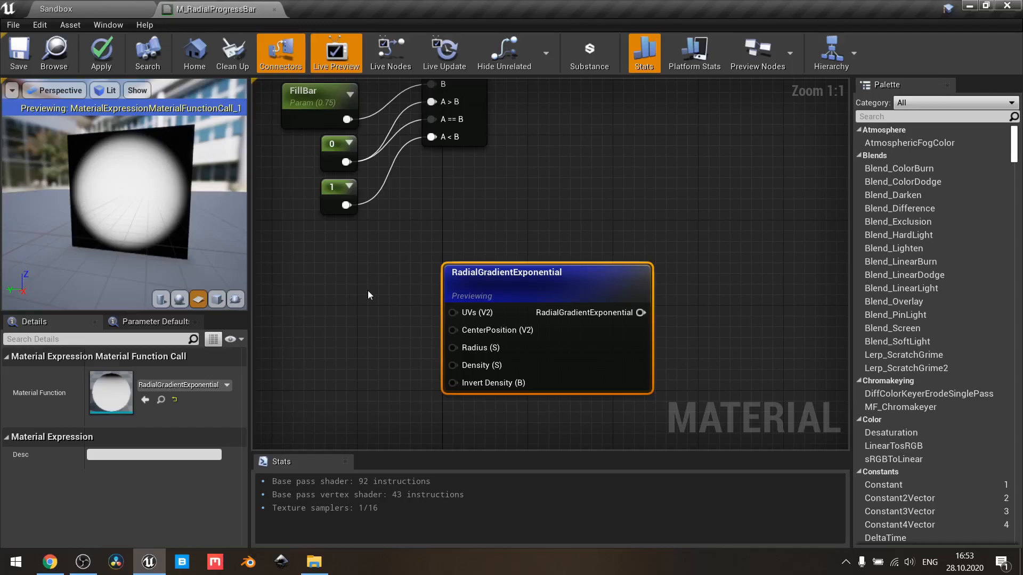
pyautogui.moveTo(375, 284); pyautogui.dragTo(411, 203, button='right')
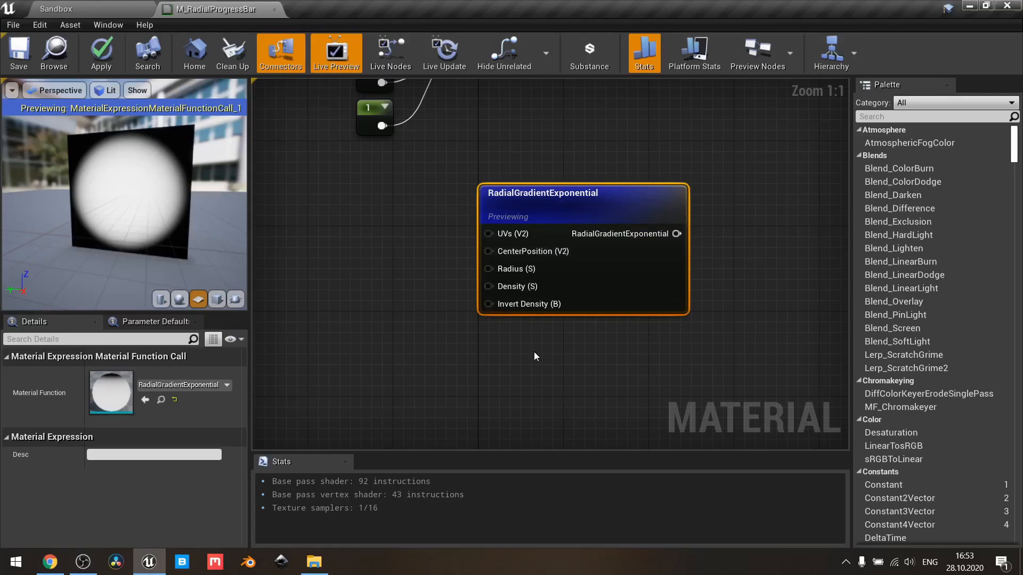
pyautogui.moveTo(570, 360); pyautogui.dragTo(488, 358, button='right')
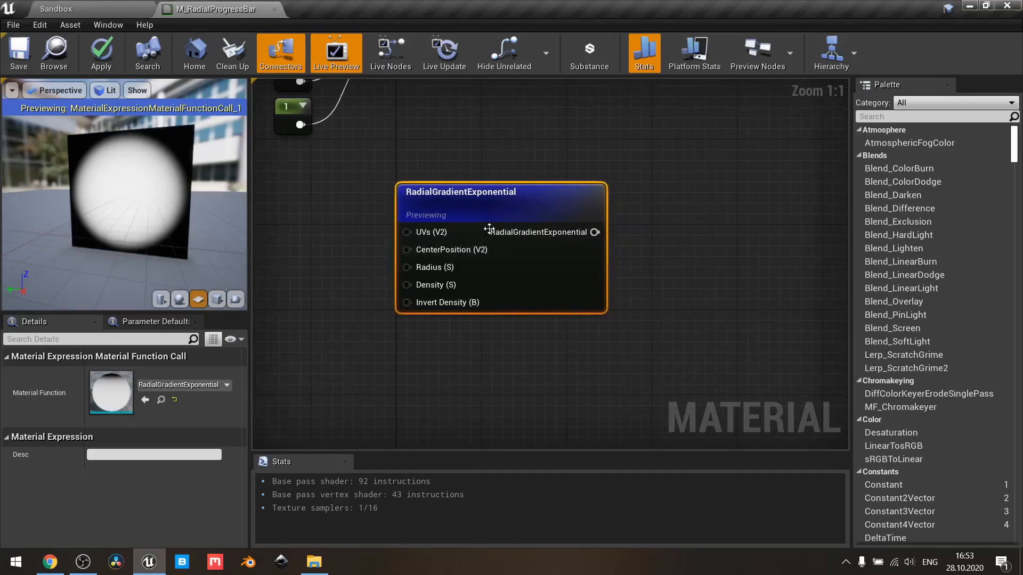
pyautogui.moveTo(97, 193); pyautogui.dragTo(242, 261)
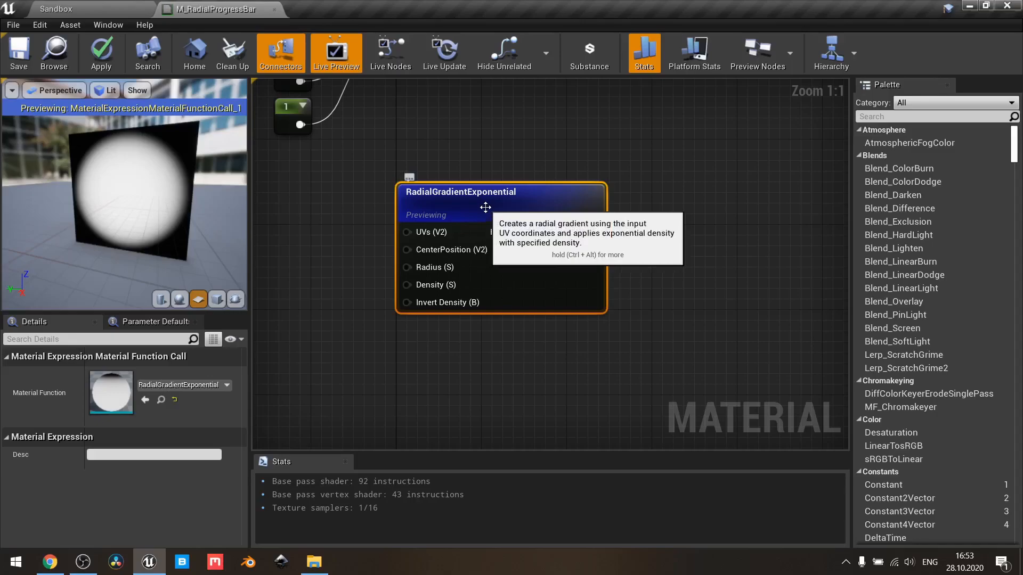
pyautogui.rightClick(485, 207)
pyautogui.click(497, 215)
pyautogui.moveTo(449, 325); pyautogui.dragTo(581, 240, button='right')
# - Place a TexCoord node below RadialGradientExponential and connect its output to input A of a new Distance node
pyautogui.click(439, 255)
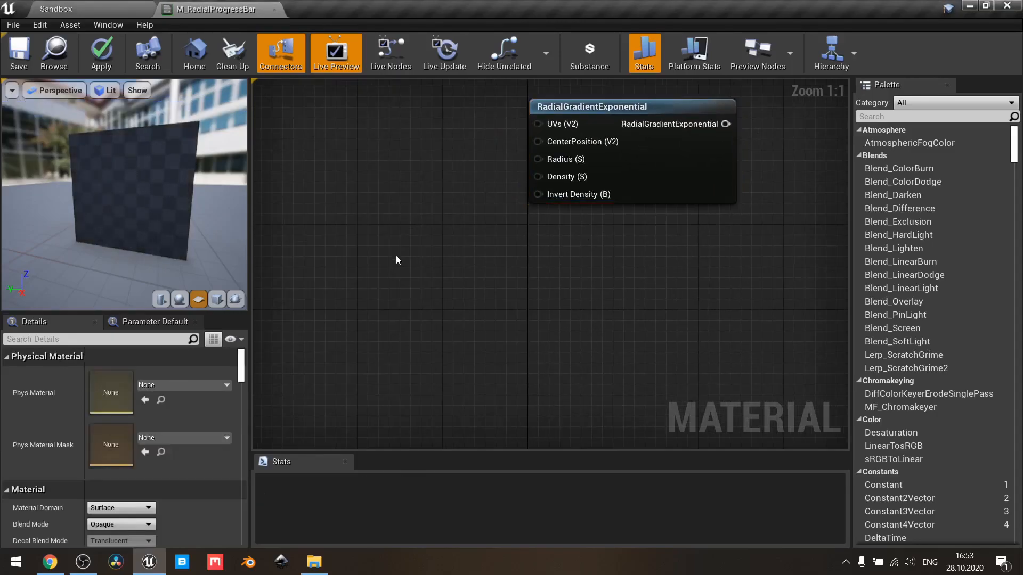
pyautogui.click(387, 275)
pyautogui.moveTo(437, 295); pyautogui.dragTo(488, 347)
pyautogui.write('di')
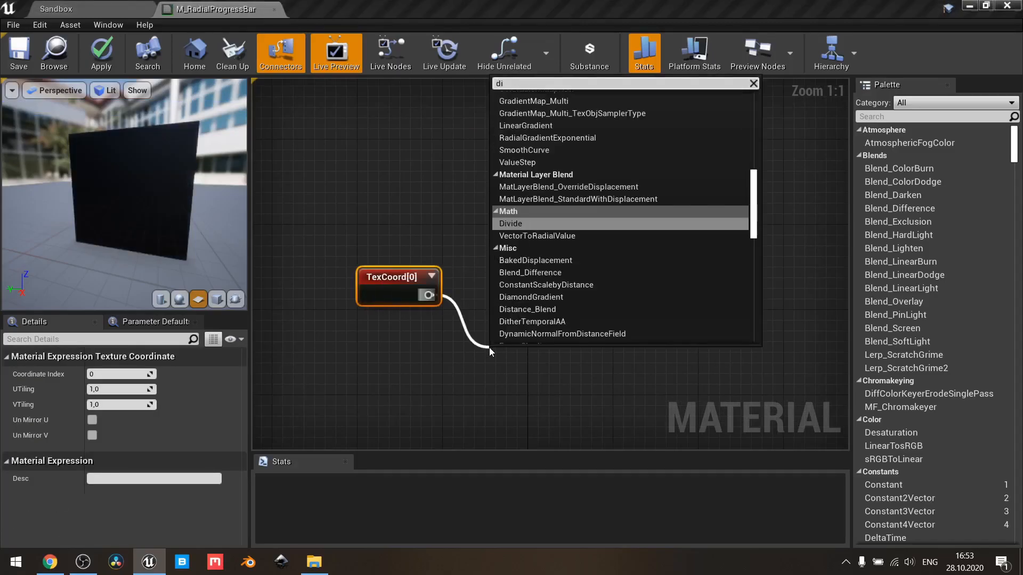
pyautogui.write('stance')
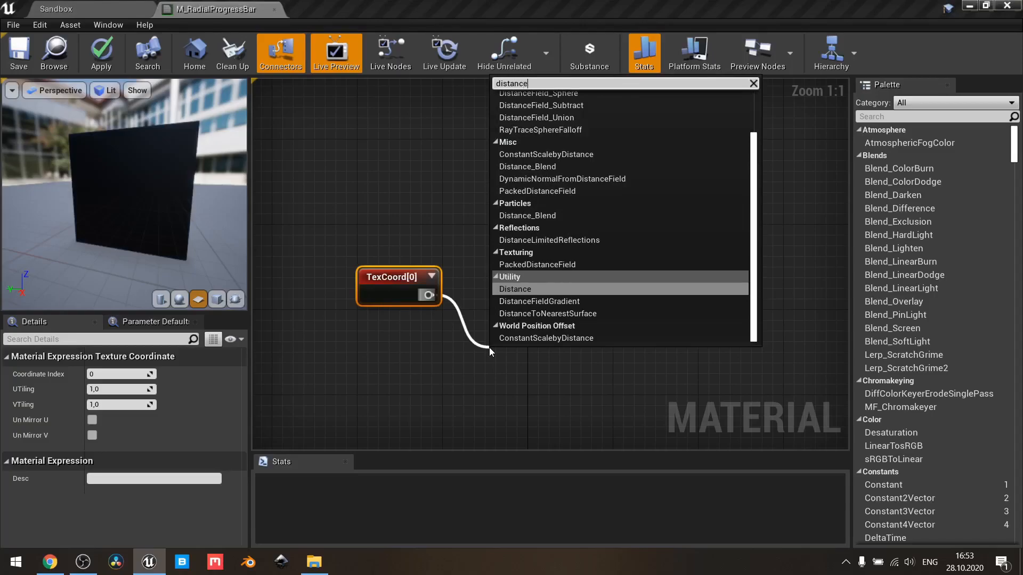
pyautogui.press('Return')
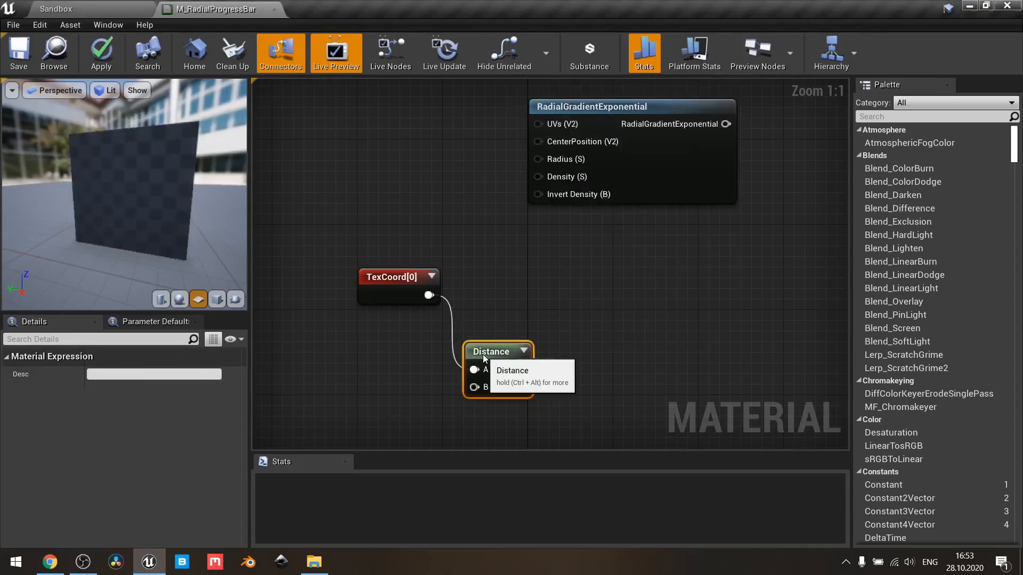
# - Add a Constant2Vector below the TexCoord node and connect it to input B of the Distance node
pyautogui.moveTo(518, 328); pyautogui.dragTo(550, 197, button='right')
pyautogui.click(410, 302)
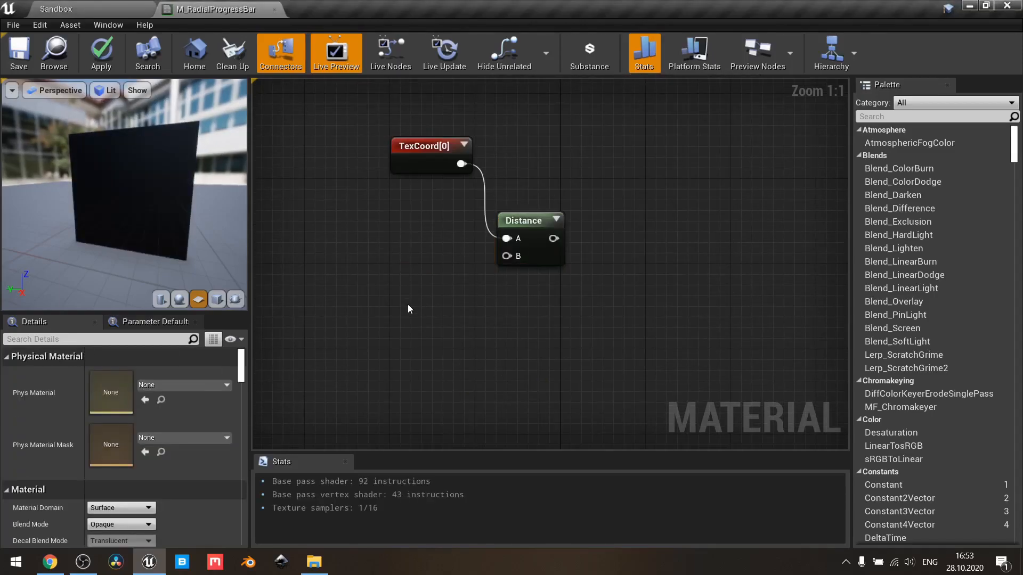
pyautogui.click(407, 309)
pyautogui.moveTo(441, 331); pyautogui.dragTo(509, 262)
pyautogui.moveTo(440, 312); pyautogui.dragTo(453, 316)
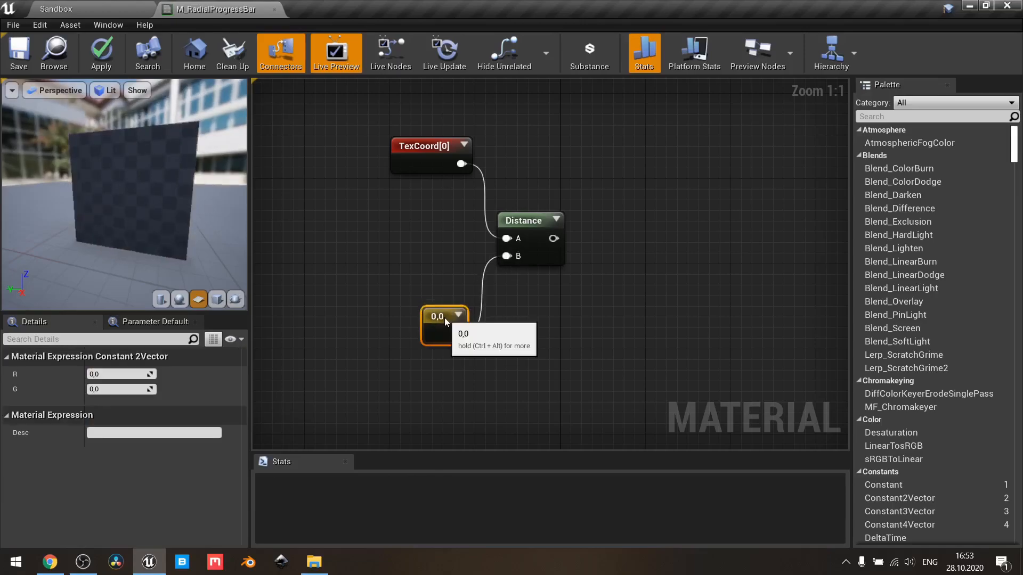
# - Set both the R and G values of the Constant2Vector to 0.5
pyautogui.click(128, 374)
pyautogui.write('.5')
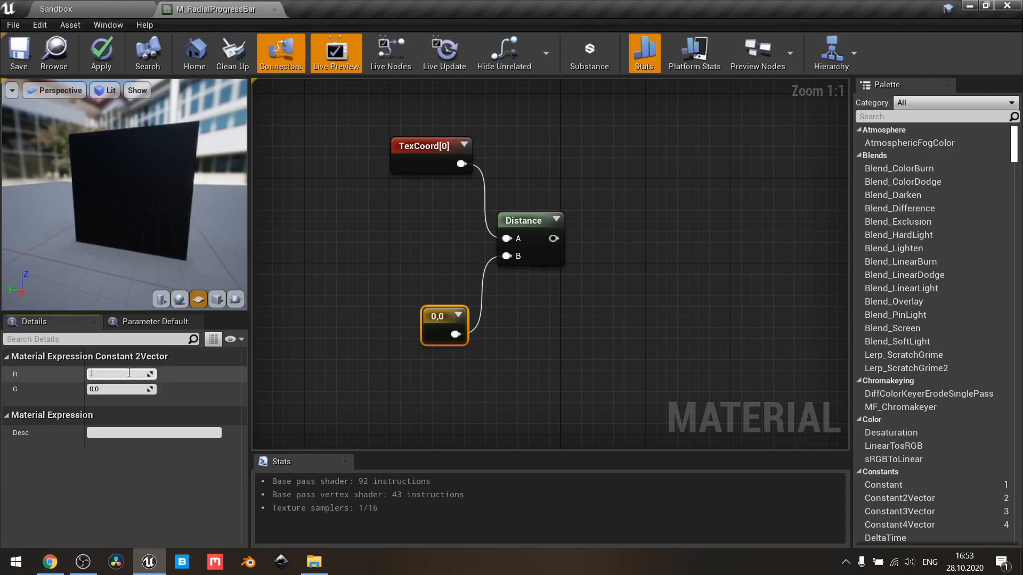
pyautogui.press('Tab')
pyautogui.write('.5')
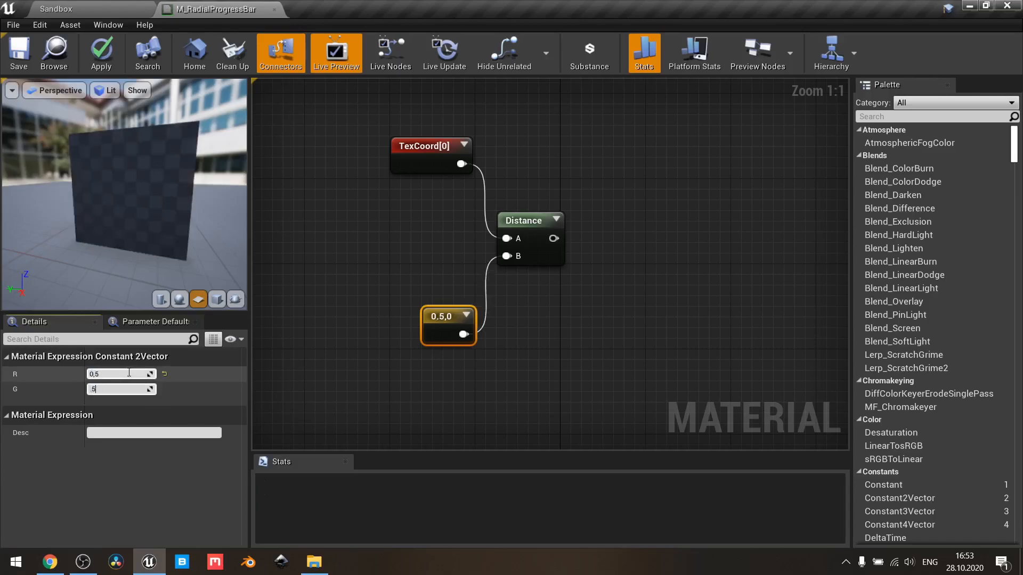
pyautogui.press('Return')
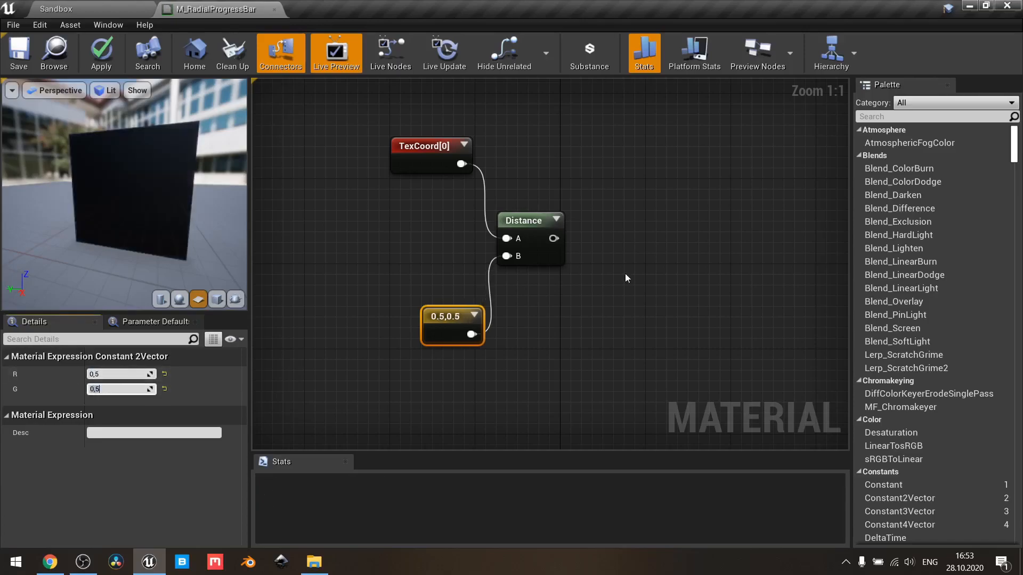
# - Feed the Distance output into input A of a new Multiply node and set its Const B to 3
pyautogui.moveTo(629, 263); pyautogui.dragTo(517, 290, button='right')
pyautogui.moveTo(441, 265); pyautogui.dragTo(497, 254)
pyautogui.write('mult')
pyautogui.press('Return')
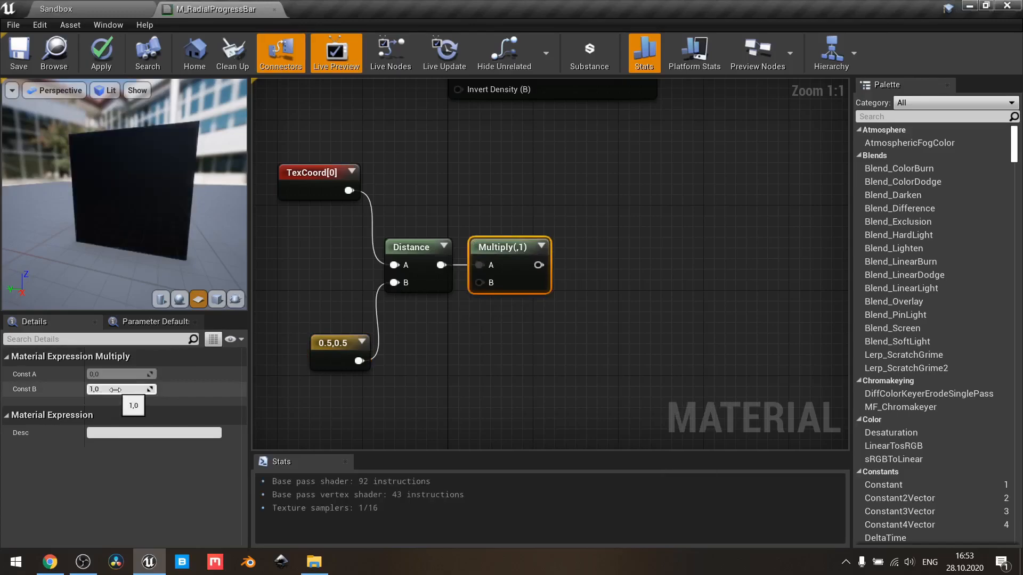
pyautogui.click(116, 390)
pyautogui.write('3')
pyautogui.press('Return')
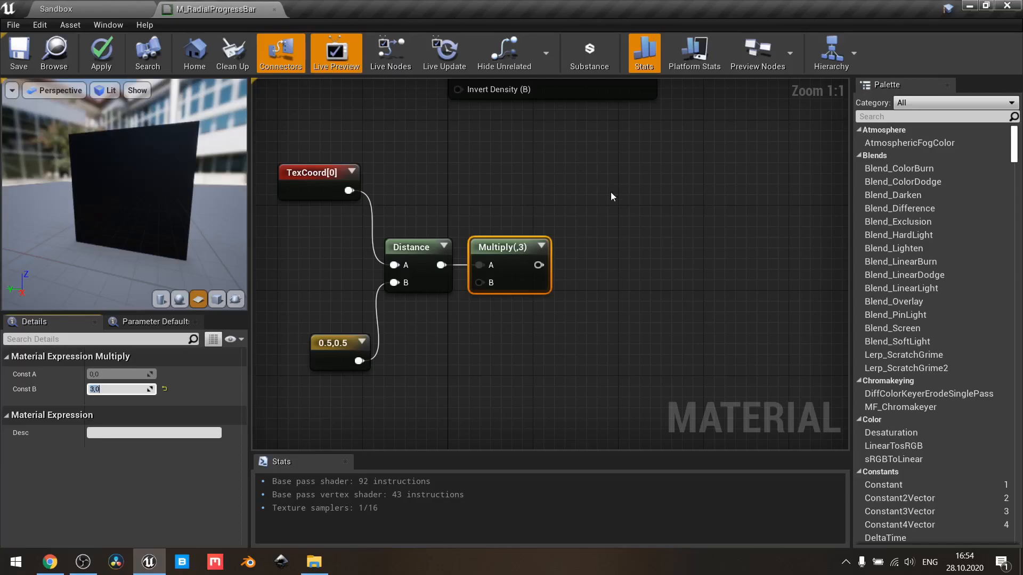
# - Connect the Multiply output to a new OneMinus (1-x) node, align it with Multiply and expand its thumbnail
pyautogui.moveTo(538, 265); pyautogui.dragTo(588, 266)
pyautogui.write('1-x')
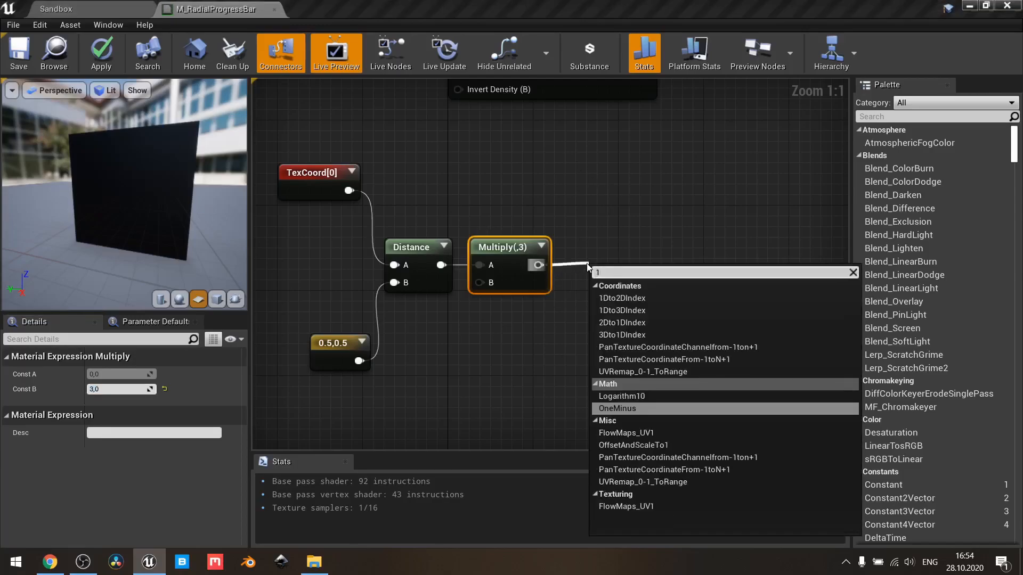
pyautogui.press('Return')
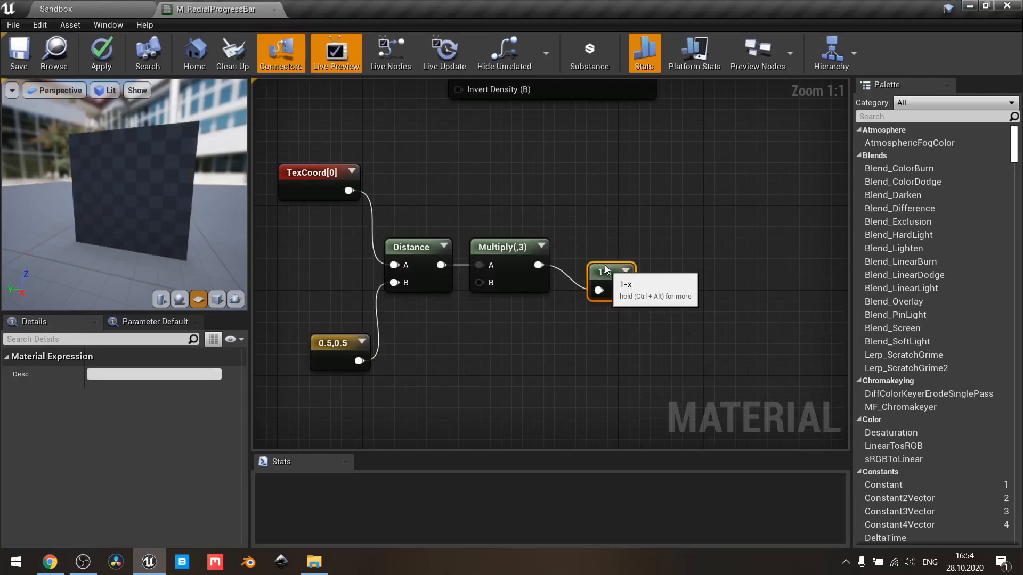
pyautogui.moveTo(605, 265); pyautogui.dragTo(595, 249)
pyautogui.click(610, 249)
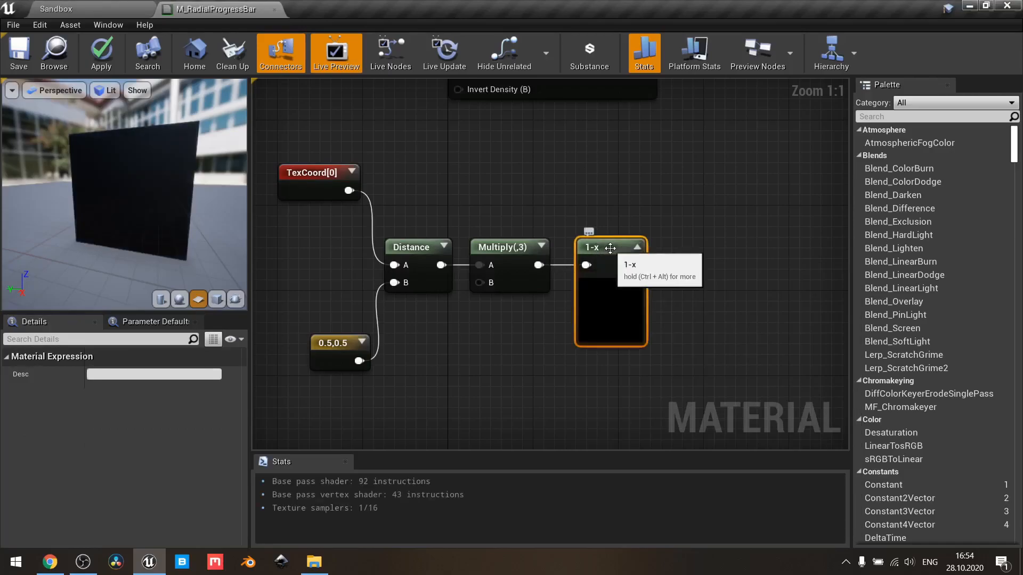
# - Preview the 1-x node's output on the preview mesh
pyautogui.rightClick(629, 314)
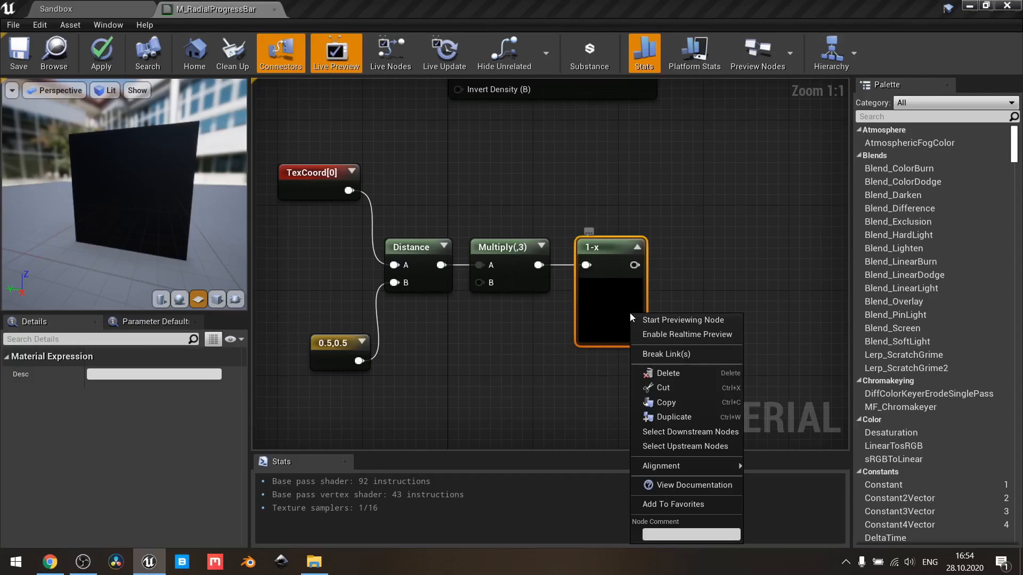
pyautogui.click(631, 317)
pyautogui.moveTo(162, 218)
pyautogui.mouseDown()
pyautogui.moveTo(140, 218)
pyautogui.moveTo(162, 216)
pyautogui.mouseUp()
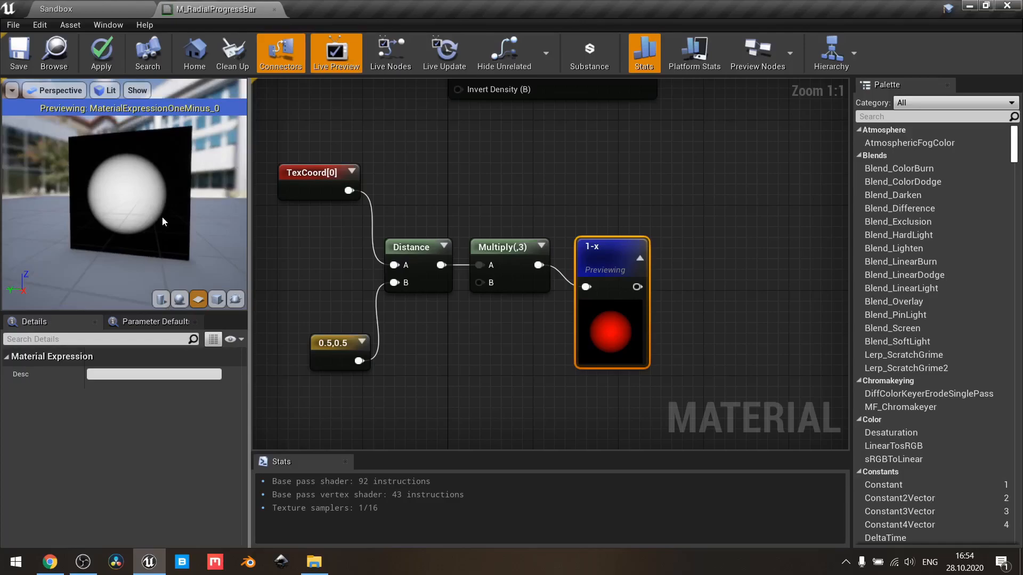
# - Set the Multiply node's Const B to 9 to shrink the previewed circle
pyautogui.click(519, 272)
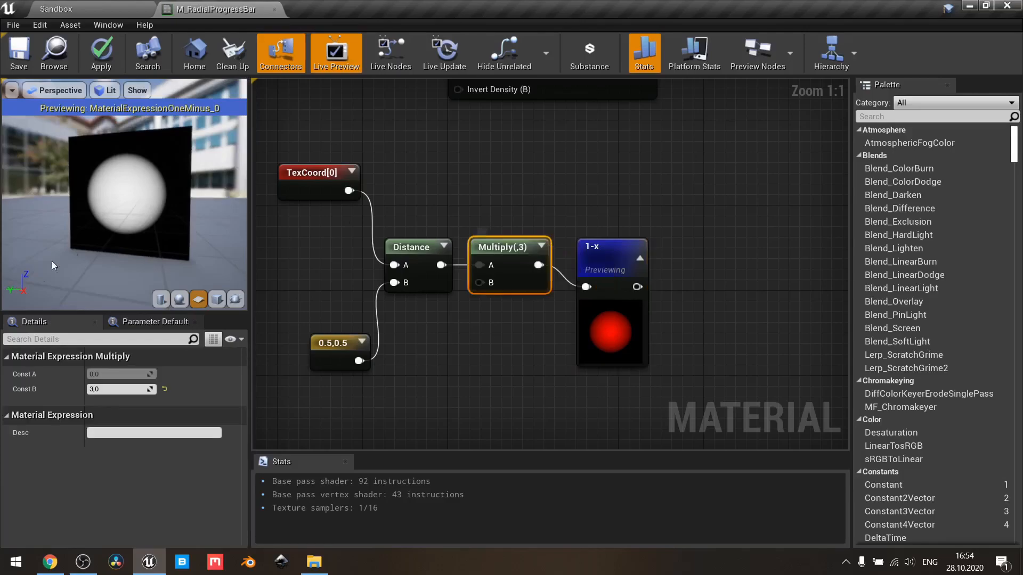
pyautogui.click(110, 386)
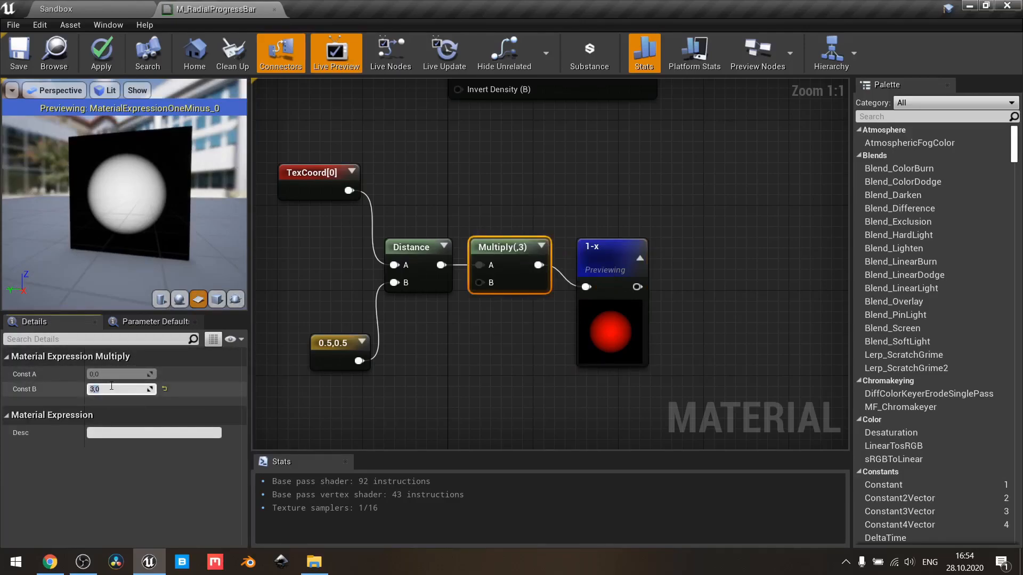
pyautogui.write('9')
pyautogui.press('Return')
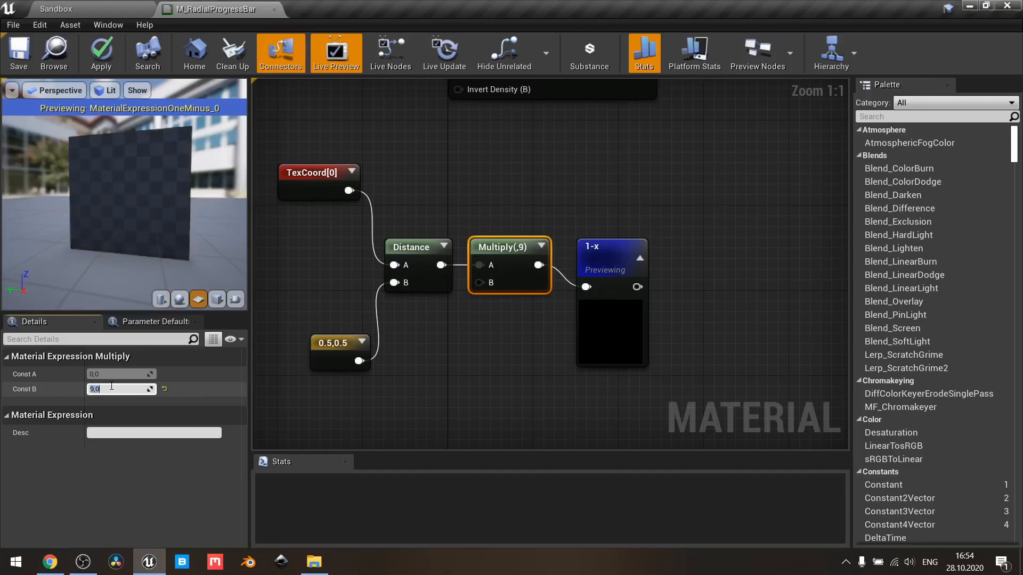
# - Open the RadialGradientExponential function to examine its internal node graph, and return to the M_RadialProgressBar material
pyautogui.moveTo(474, 172); pyautogui.dragTo(448, 296, button='right')
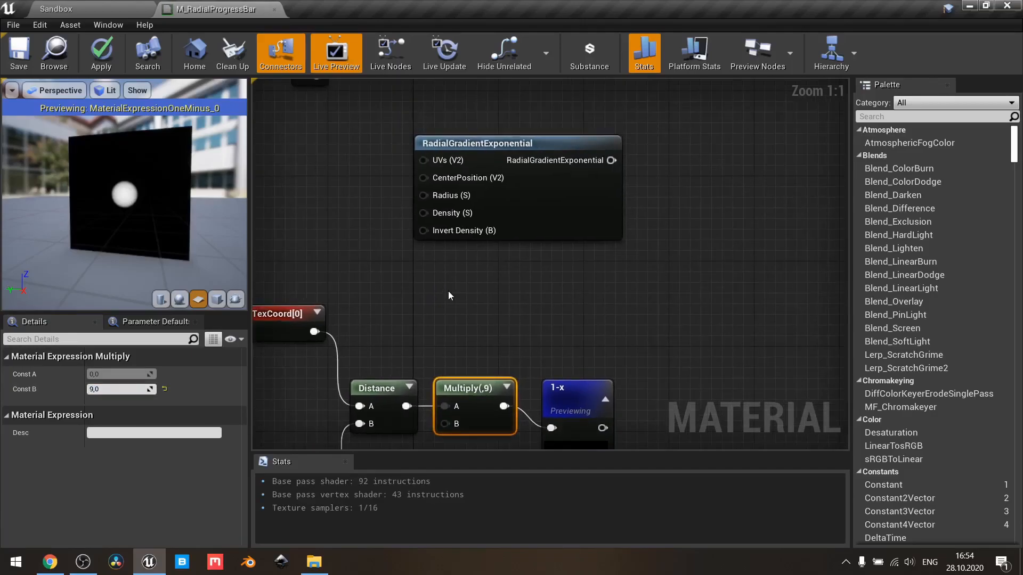
pyautogui.click(562, 196)
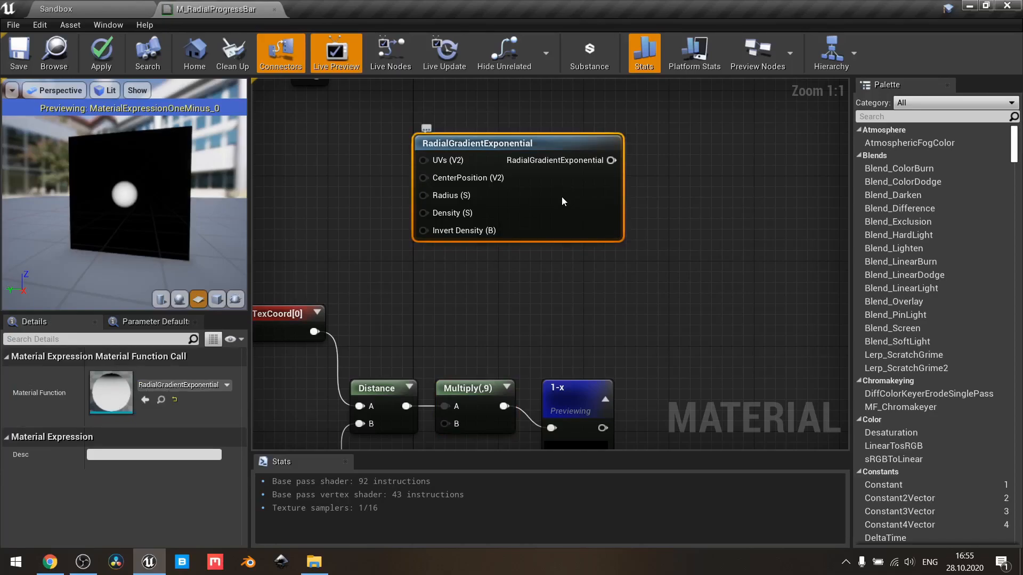
pyautogui.doubleClick(561, 196)
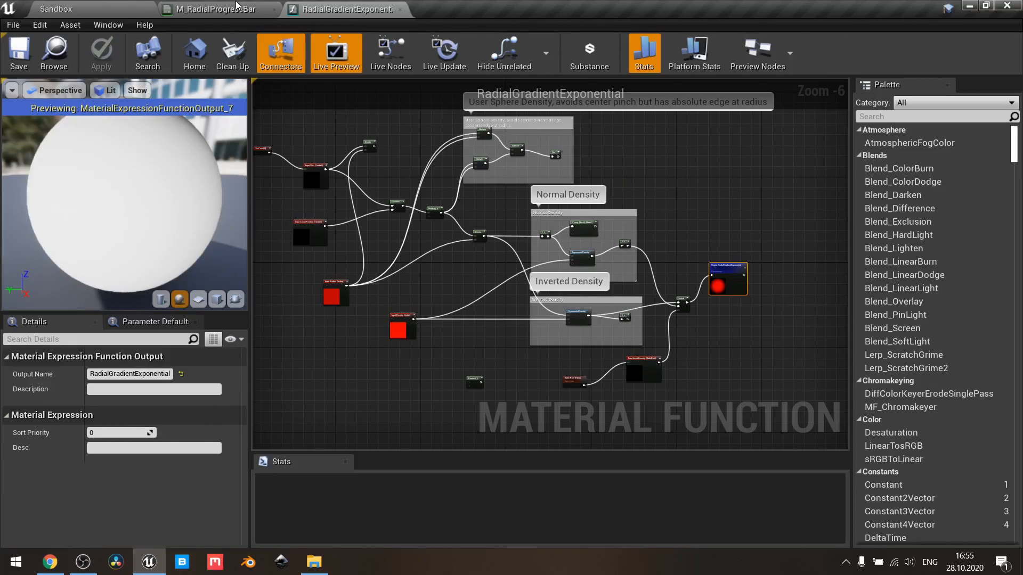
pyautogui.click(237, 7)
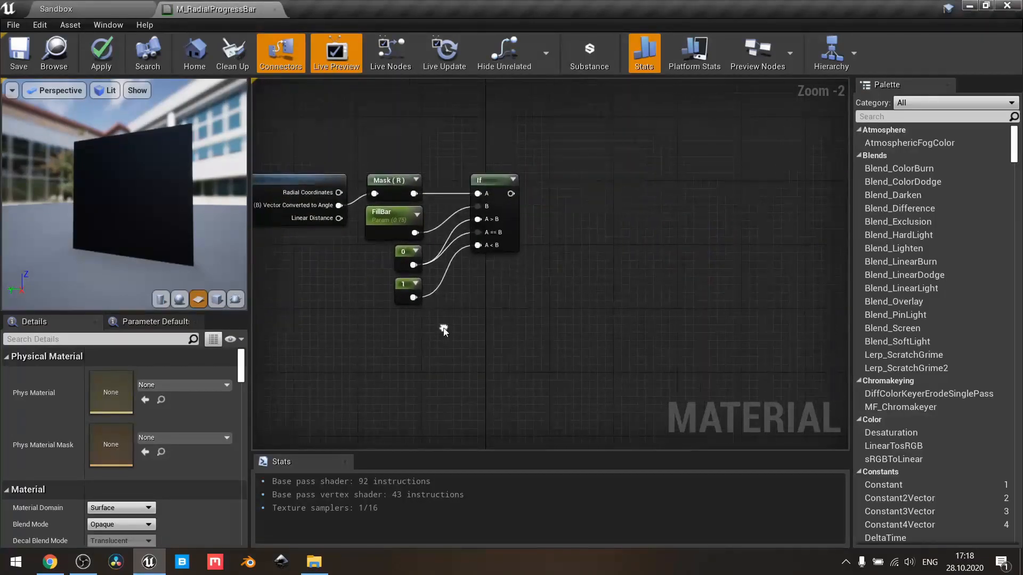
# - Move the material's result node closer to the If node
pyautogui.moveTo(816, 175); pyautogui.dragTo(631, 219)
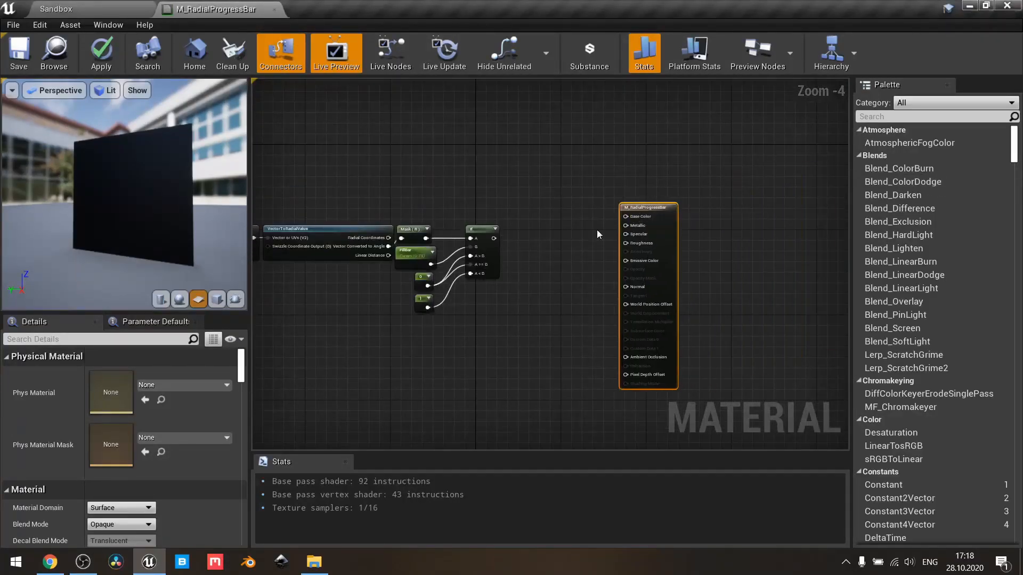
# - Add a RadialGradientExponential node in the empty graph area below the FillBar and constant nodes
pyautogui.scroll(3, 522, 311)
pyautogui.moveTo(523, 310); pyautogui.dragTo(688, 201, button='right')
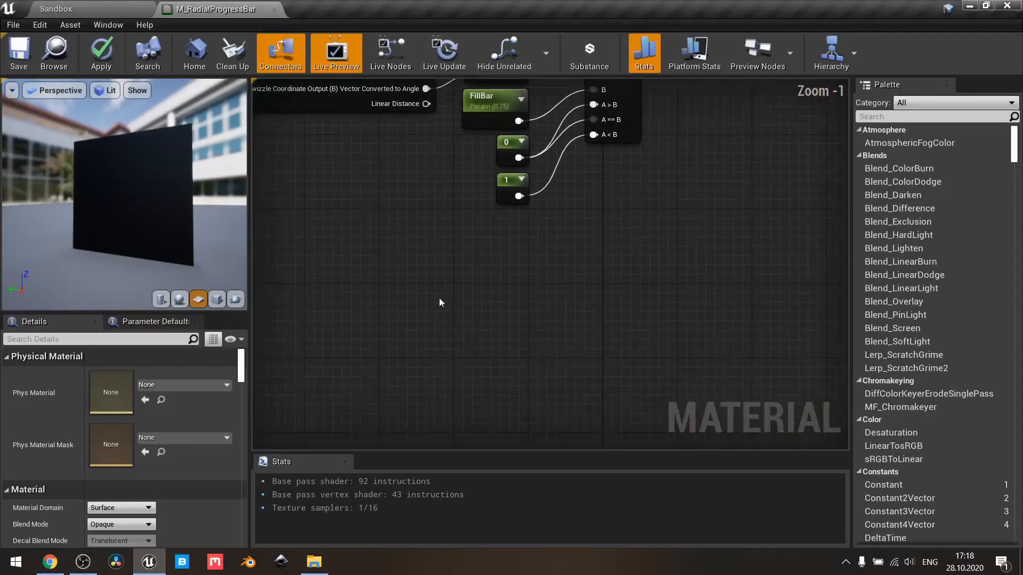
pyautogui.rightClick(403, 253)
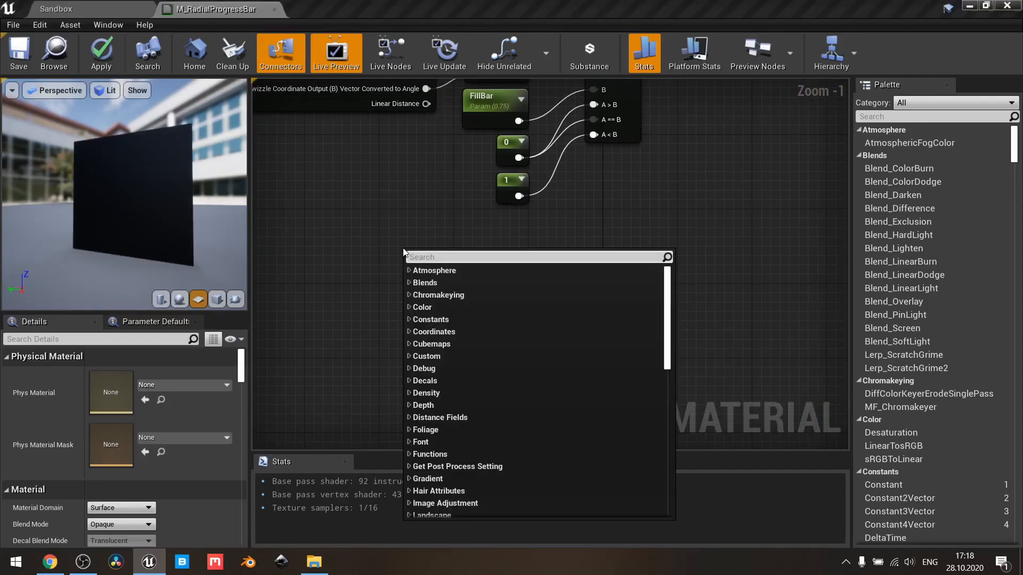
pyautogui.write('radial')
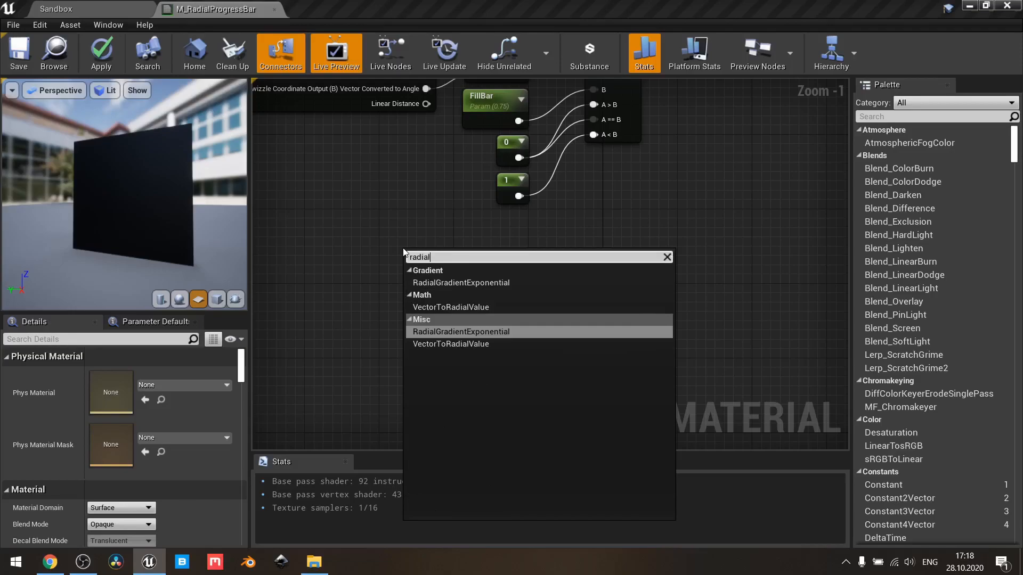
pyautogui.click(489, 330)
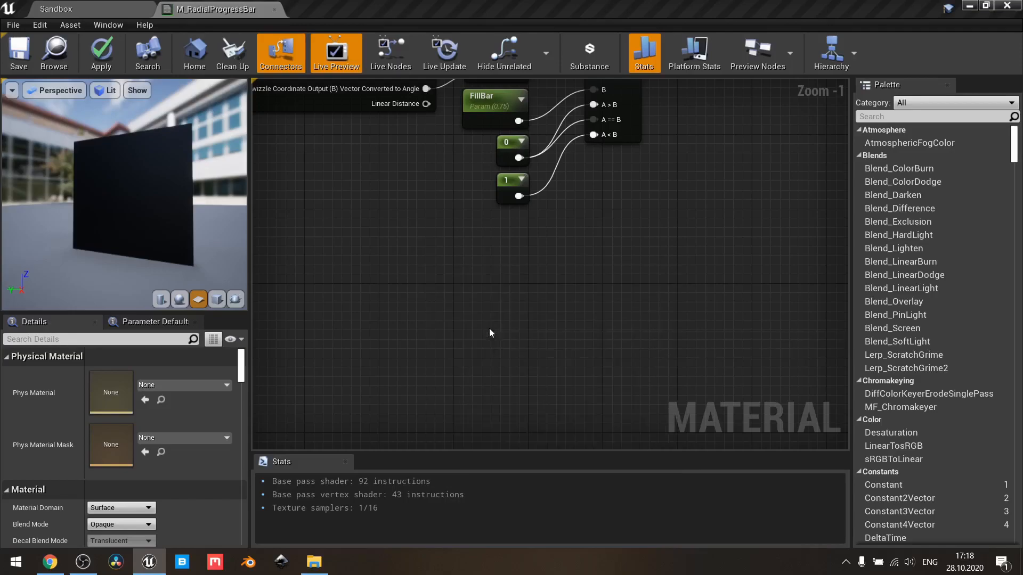
pyautogui.moveTo(457, 353); pyautogui.dragTo(637, 286, button='right')
pyautogui.moveTo(621, 186); pyautogui.dragTo(532, 218)
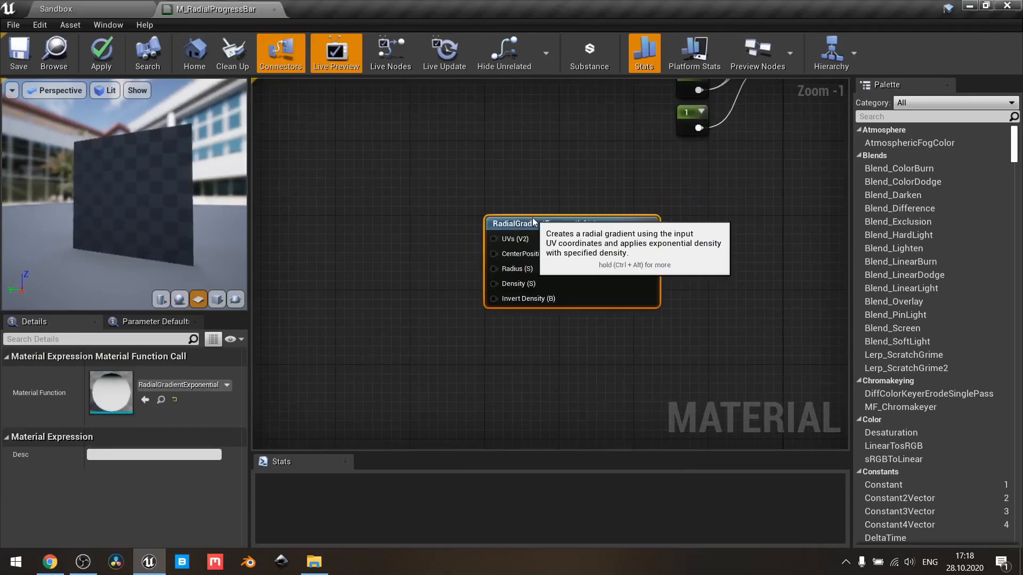
# - Add a second RadialGradientExponential node and align it directly beneath the first one
pyautogui.moveTo(533, 357); pyautogui.dragTo(509, 261, button='right')
pyautogui.rightClick(503, 254)
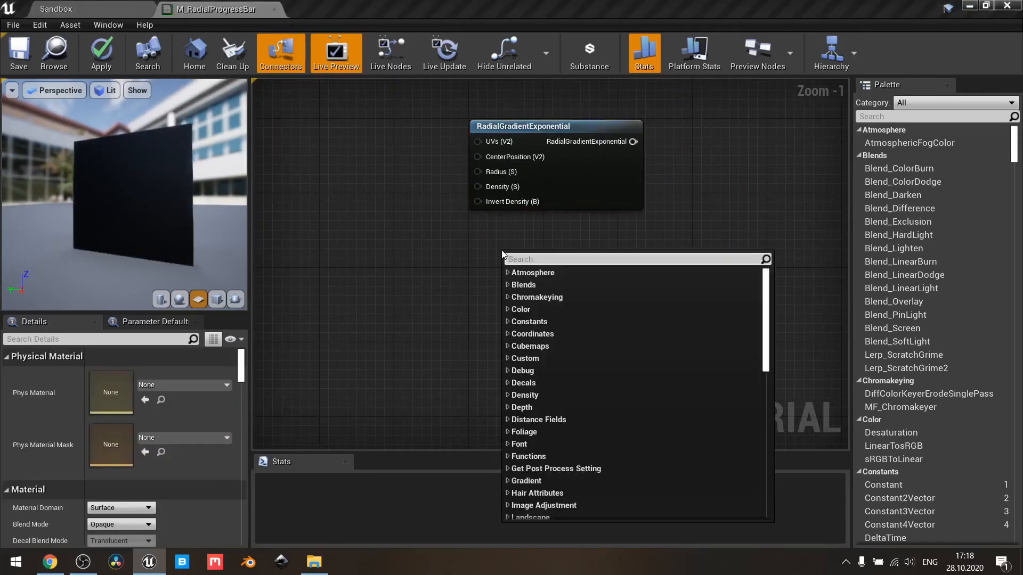
pyautogui.write('radial')
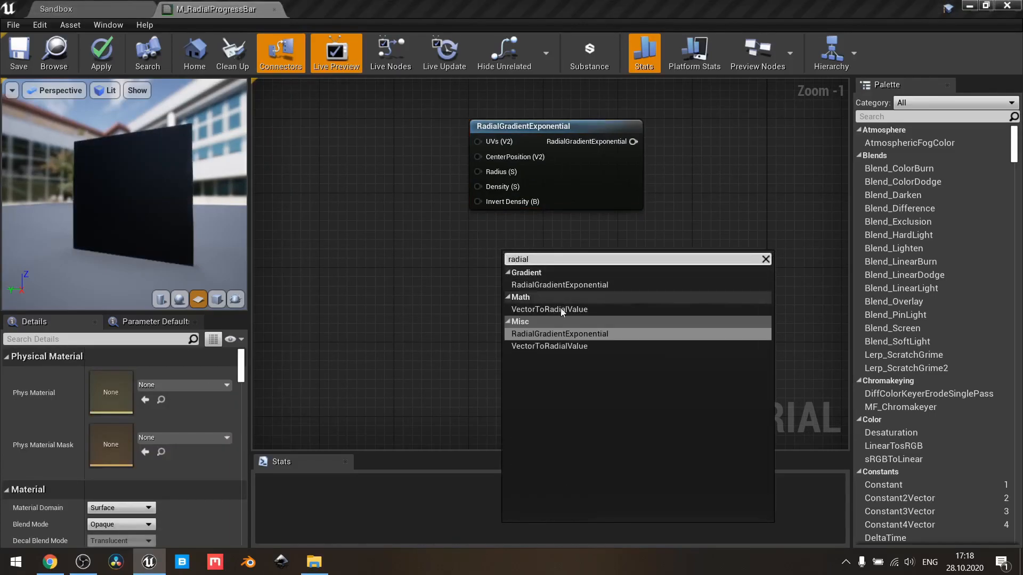
pyautogui.click(567, 334)
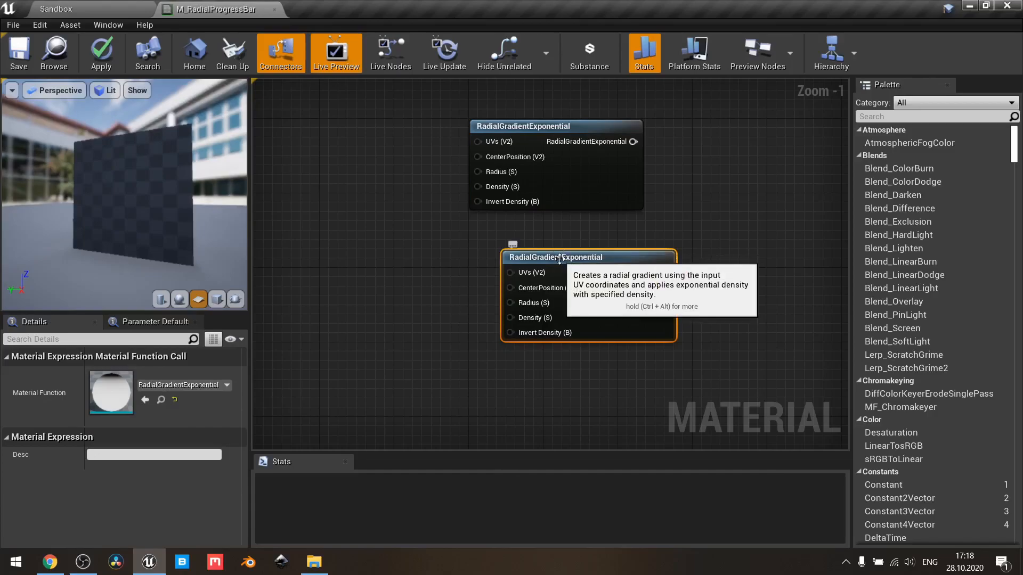
pyautogui.moveTo(559, 250); pyautogui.dragTo(528, 258)
pyautogui.moveTo(679, 203); pyautogui.dragTo(564, 247, button='right')
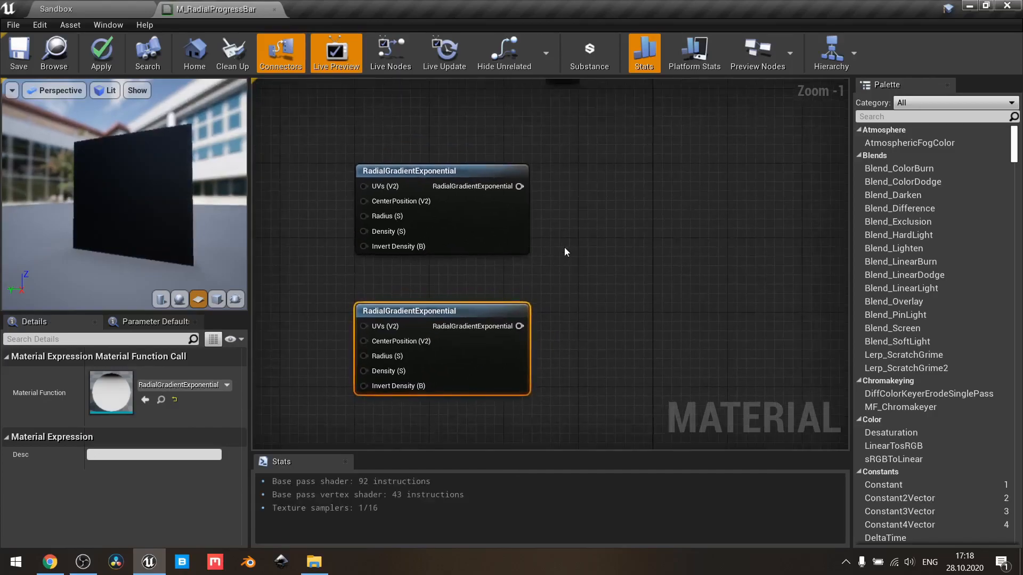
pyautogui.click(564, 247)
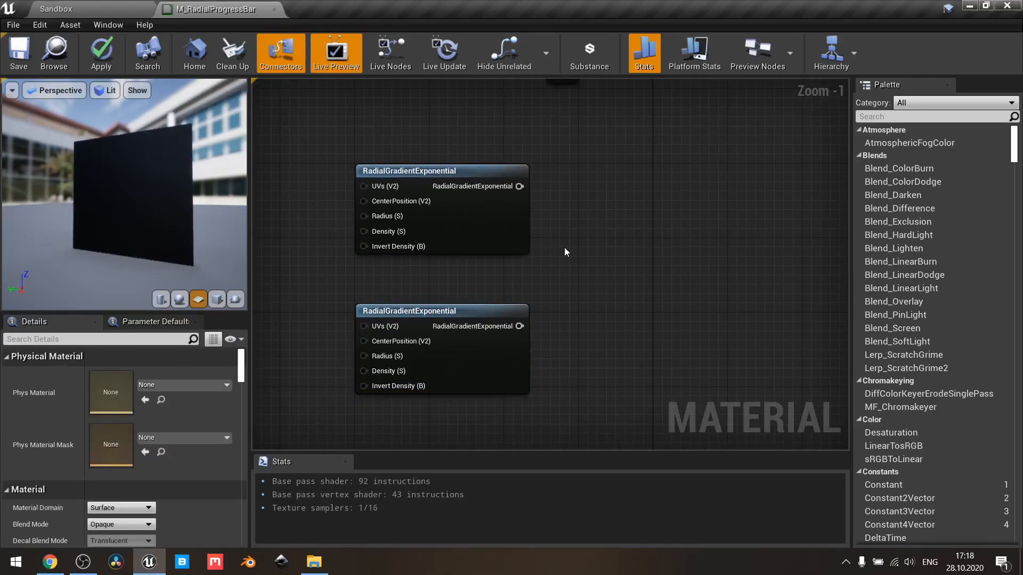
pyautogui.click(504, 221)
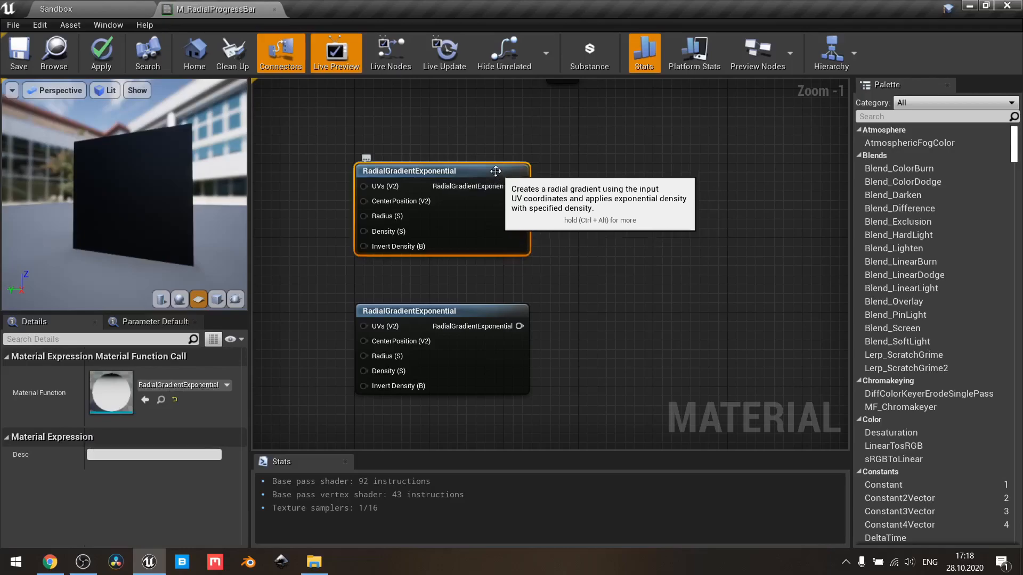
pyautogui.click(454, 310)
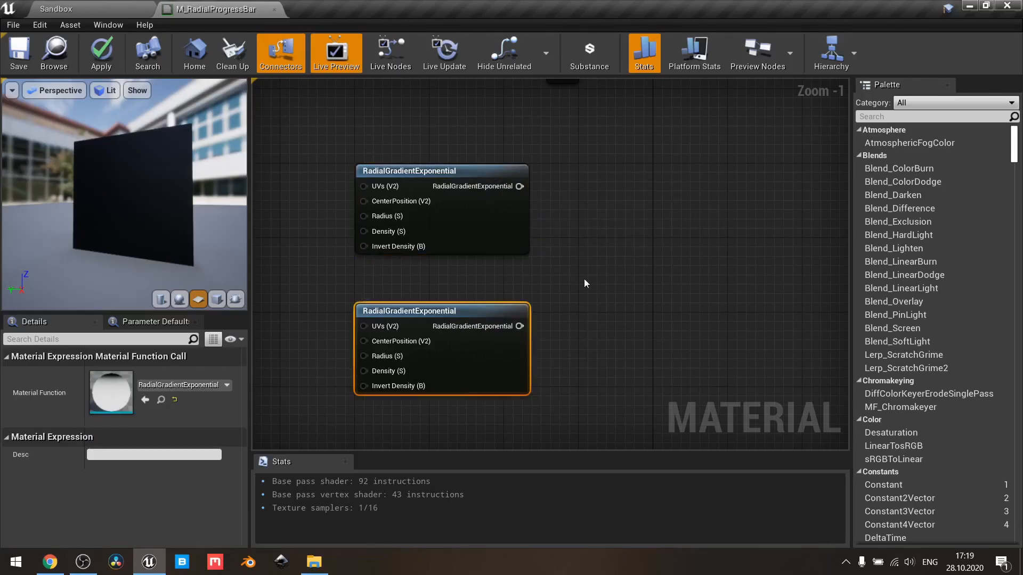
pyautogui.click(485, 171)
pyautogui.click(478, 319)
pyautogui.click(567, 256)
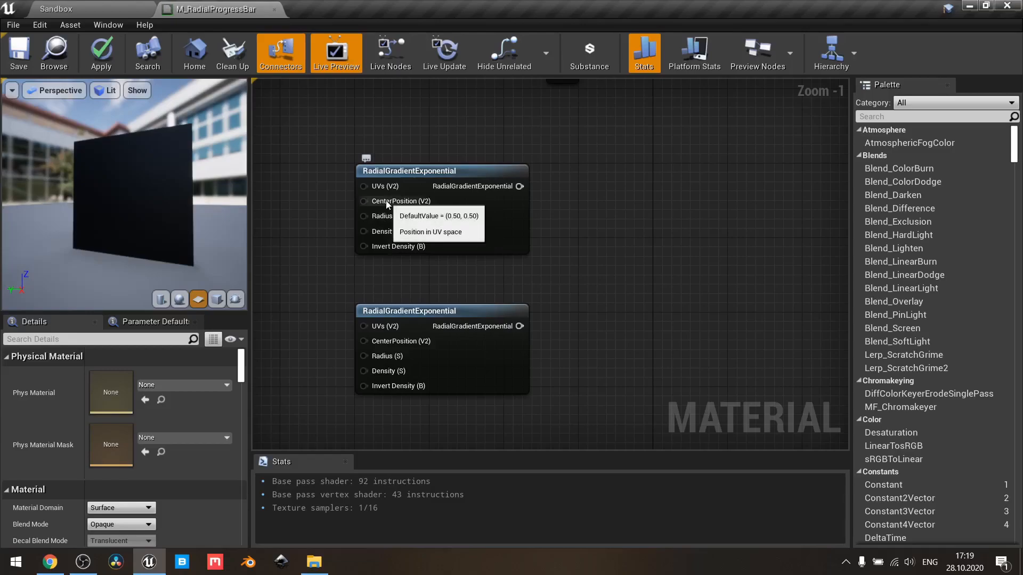
pyautogui.moveTo(331, 168); pyautogui.dragTo(545, 390)
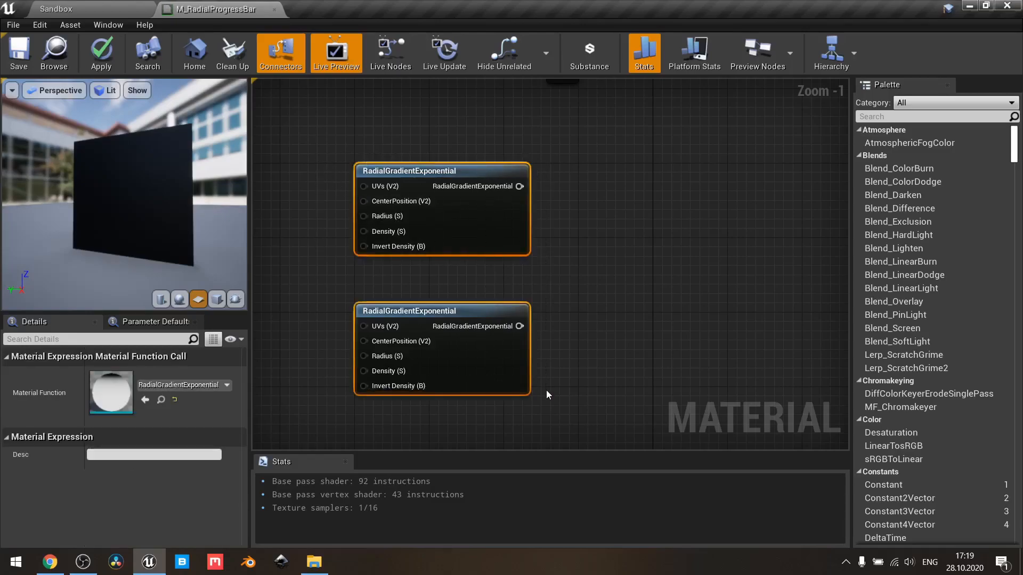
pyautogui.click(555, 293)
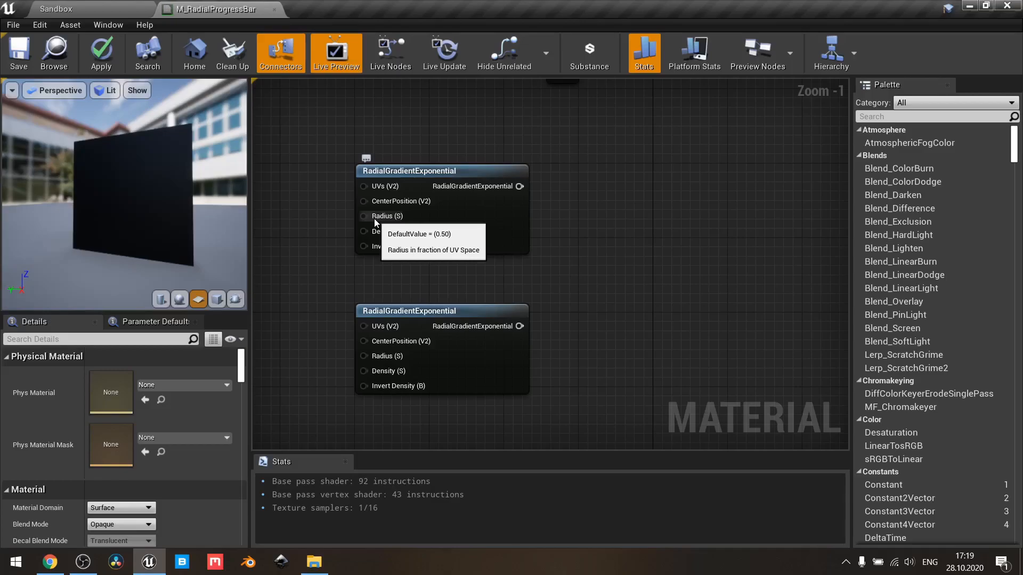
# - Preview the upper RadialGradientExponential node on the preview mesh
pyautogui.rightClick(430, 171)
pyautogui.click(441, 181)
pyautogui.moveTo(427, 181); pyautogui.dragTo(666, 162, button='right')
# - Add a Constant of 0.6, feed it into the upper RadialGradientExponential node's Radius, and inspect the gradient on the preview mesh
pyautogui.click(445, 229)
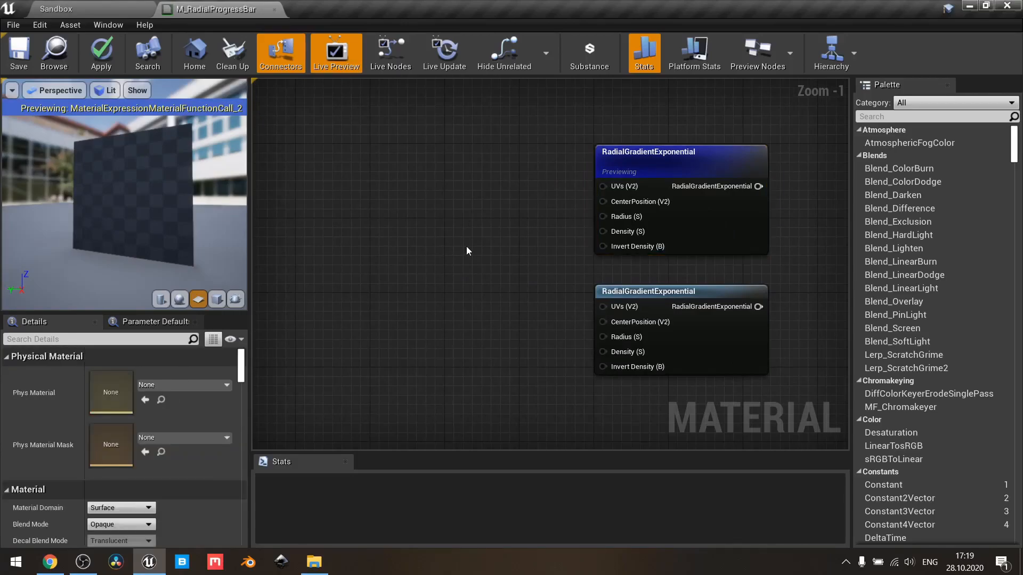
pyautogui.click(466, 247)
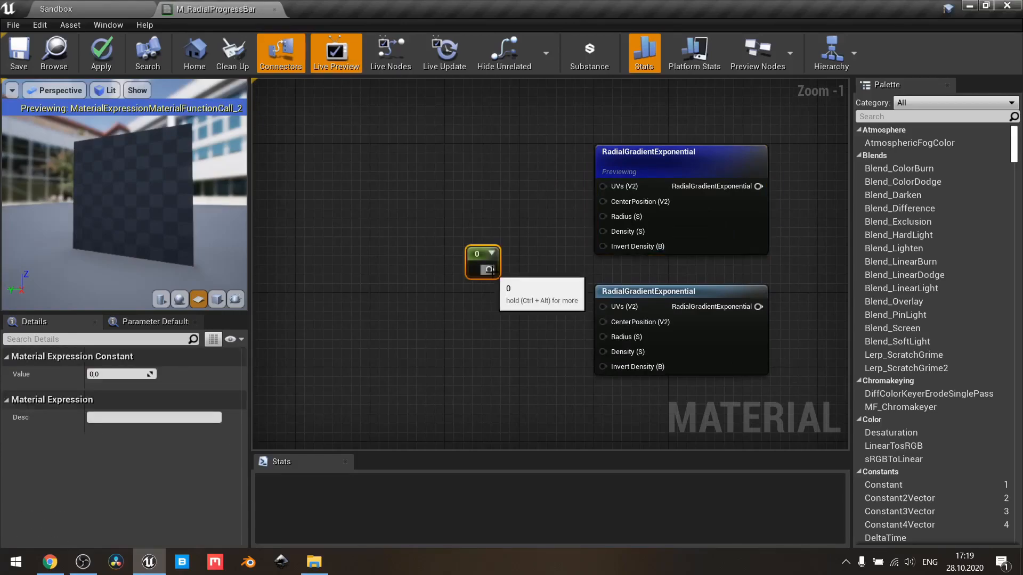
pyautogui.moveTo(489, 269); pyautogui.dragTo(603, 216)
pyautogui.click(129, 373)
pyautogui.write('0,6')
pyautogui.press('Return')
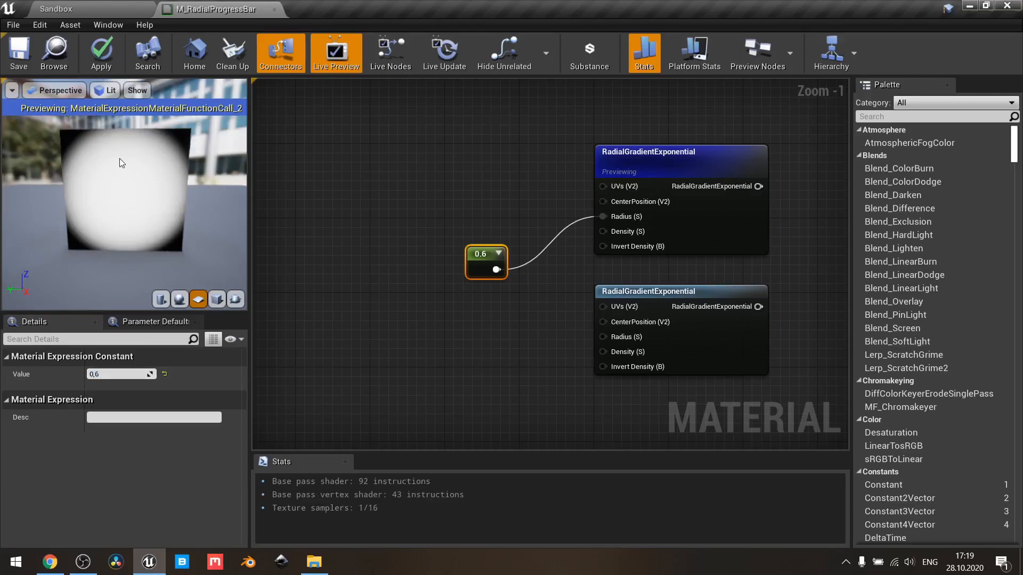
pyautogui.moveTo(119, 158); pyautogui.dragTo(145, 189)
# - Delete the 0.6 constant and stop previewing the upper RadialGradientExponential node
pyautogui.click(120, 375)
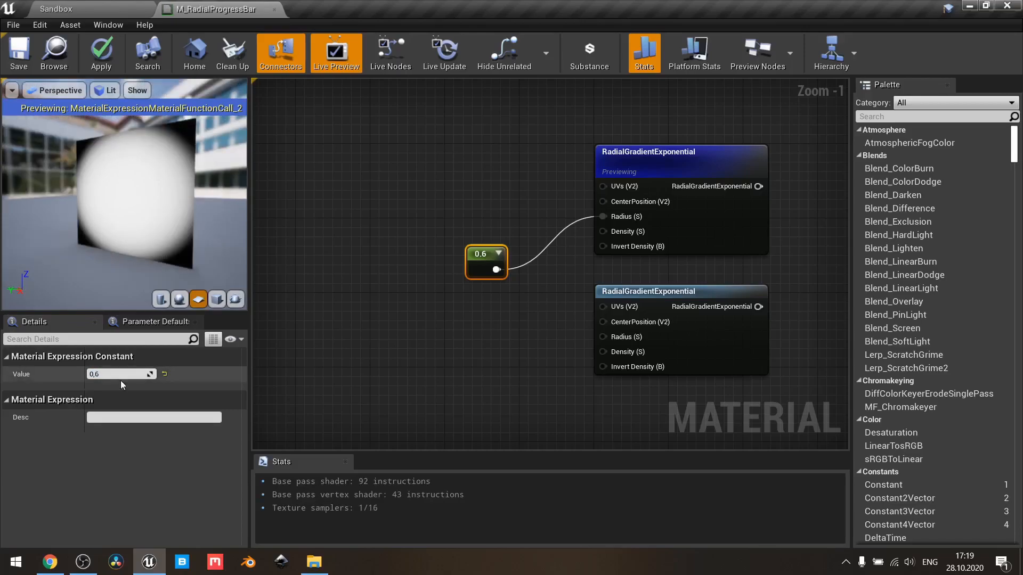
pyautogui.click(425, 254)
pyautogui.click(472, 261)
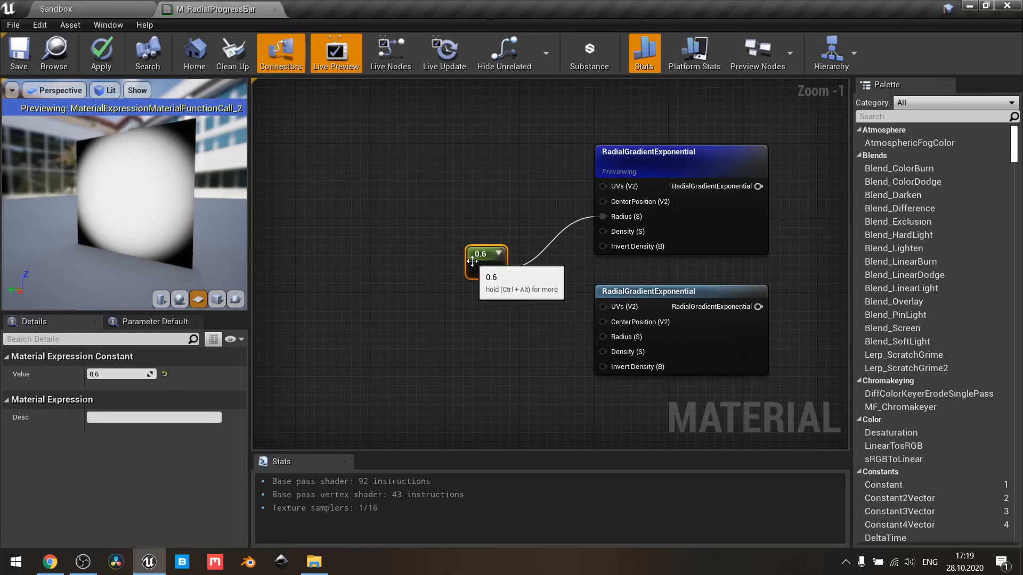
pyautogui.press('Delete')
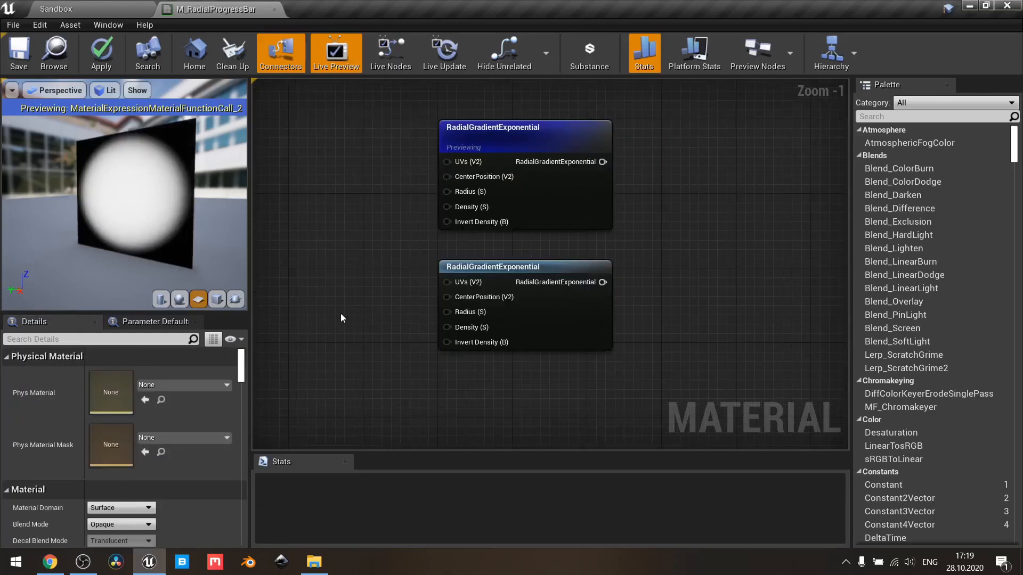
pyautogui.rightClick(570, 134)
pyautogui.click(587, 148)
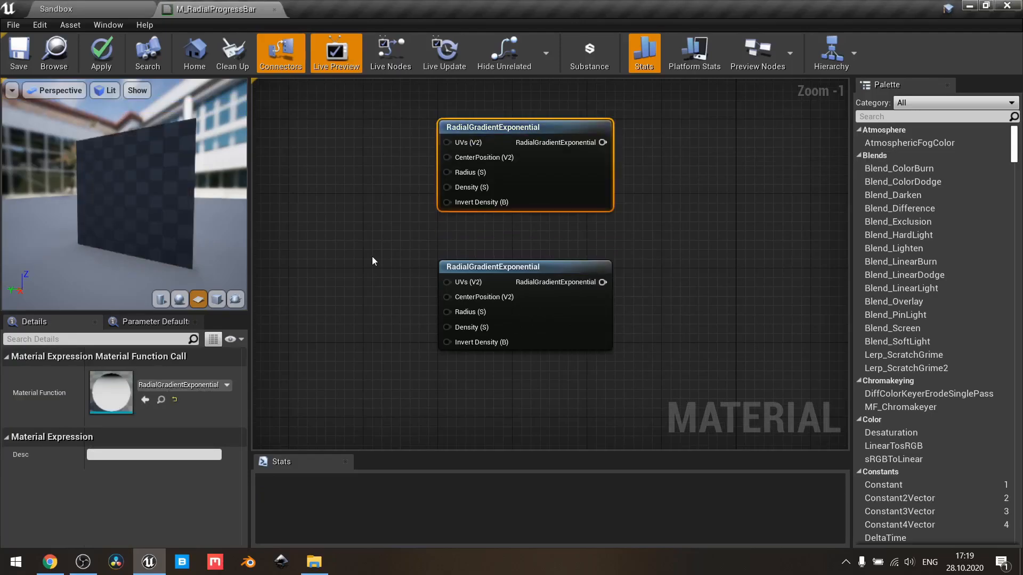
# - Add a Constant of 0.4 and connect it to the lower RadialGradientExponential node's Radius input
pyautogui.moveTo(372, 261); pyautogui.dragTo(434, 204, button='right')
pyautogui.click(402, 264)
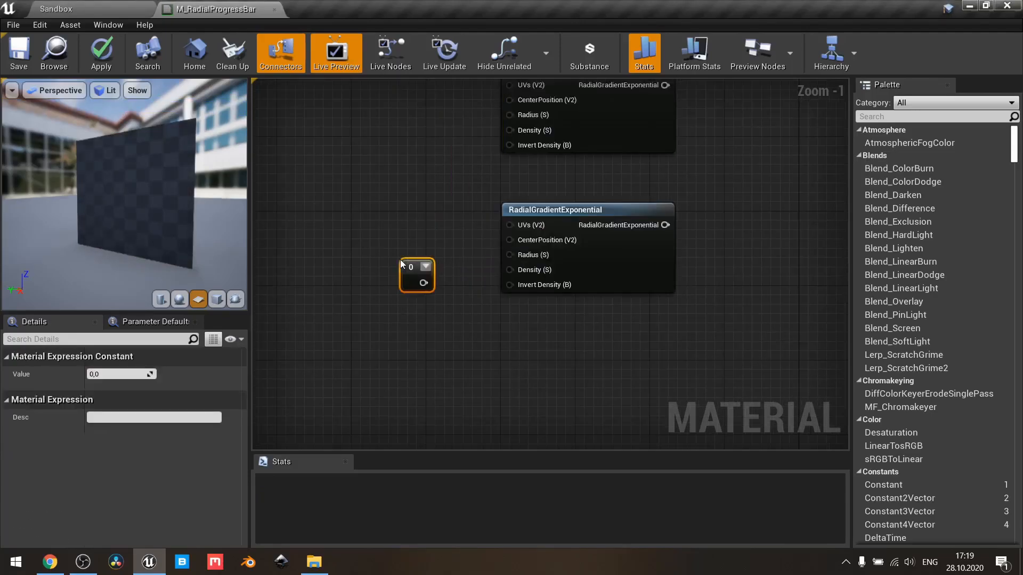
pyautogui.press('space')
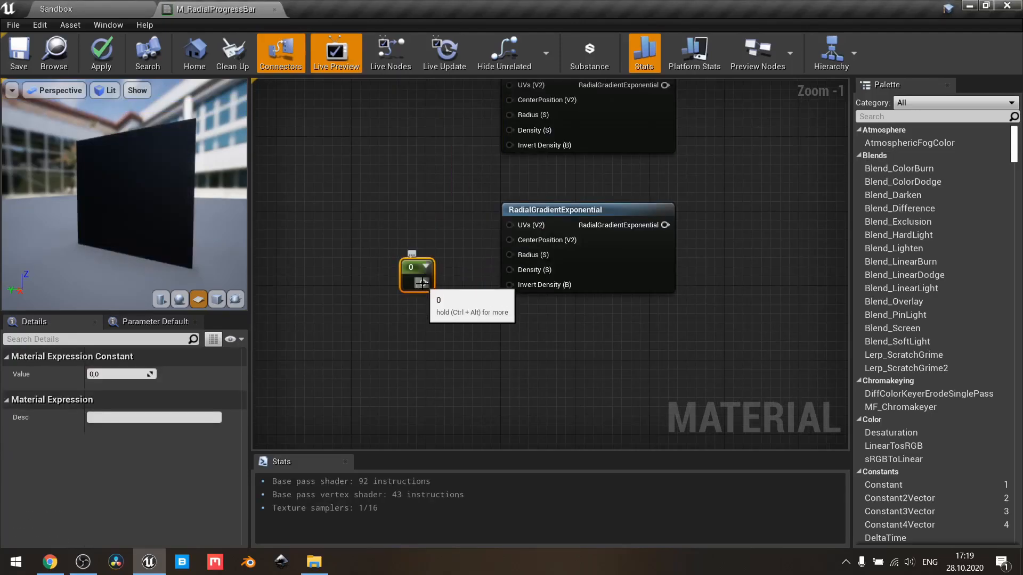
pyautogui.moveTo(421, 283); pyautogui.dragTo(512, 256)
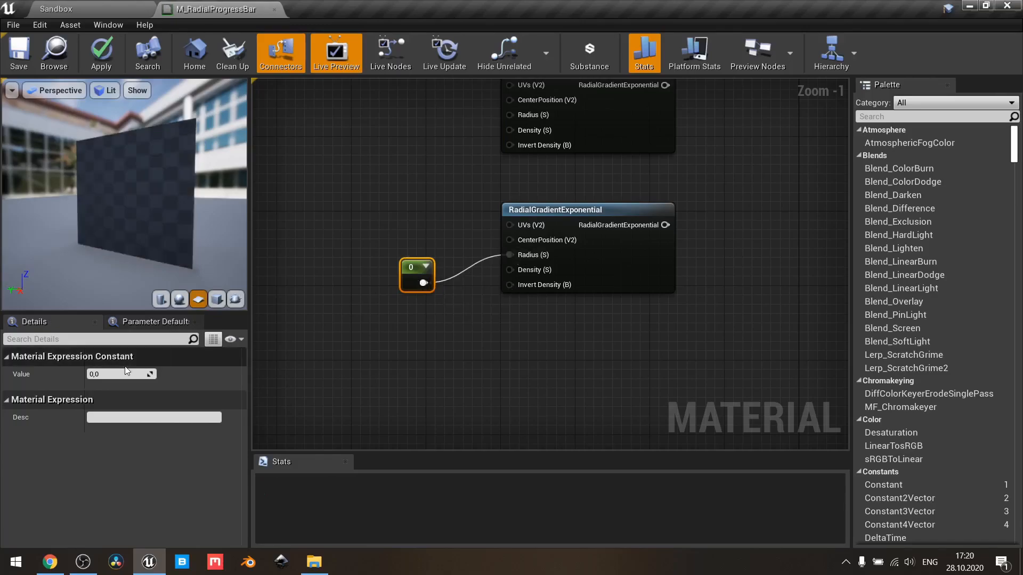
pyautogui.click(125, 374)
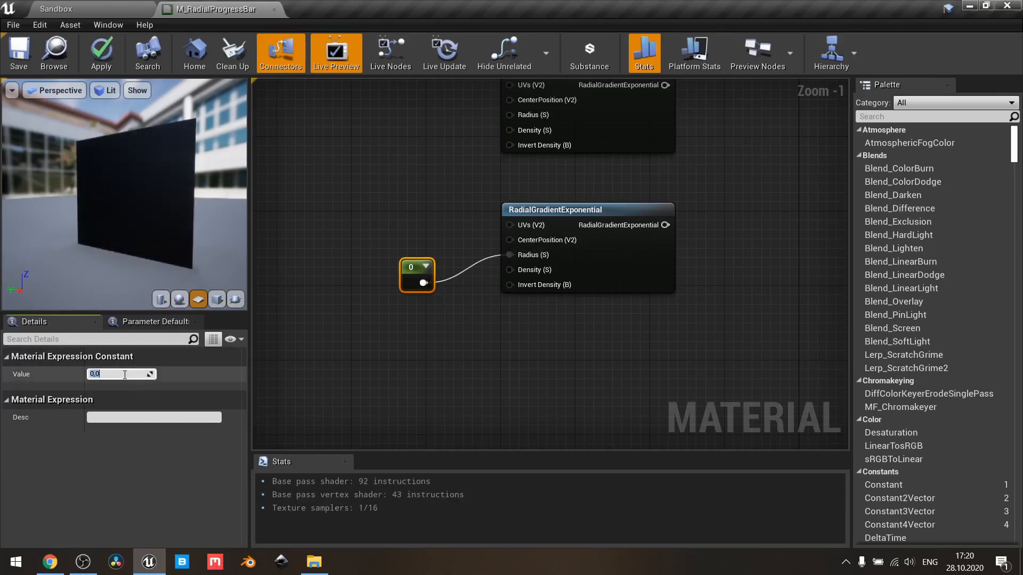
pyautogui.write('.4')
pyautogui.press('Return')
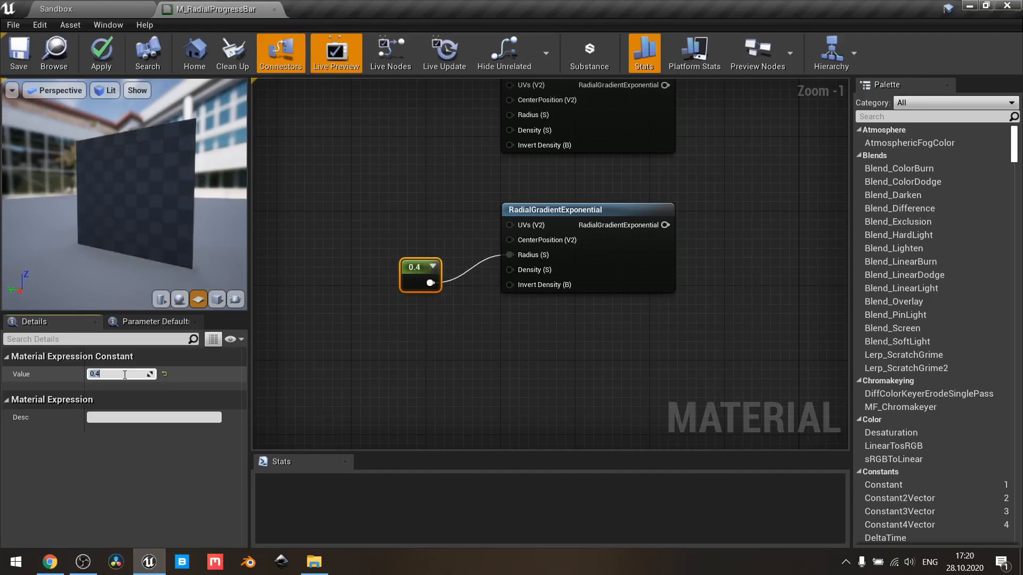
# - Add a Subtract node with the upper RadialGradientExponential output in A and the lower one's output in B
pyautogui.moveTo(697, 165); pyautogui.dragTo(583, 249, button='right')
pyautogui.moveTo(550, 167); pyautogui.dragTo(599, 245)
pyautogui.write('subtract')
pyautogui.press('Return')
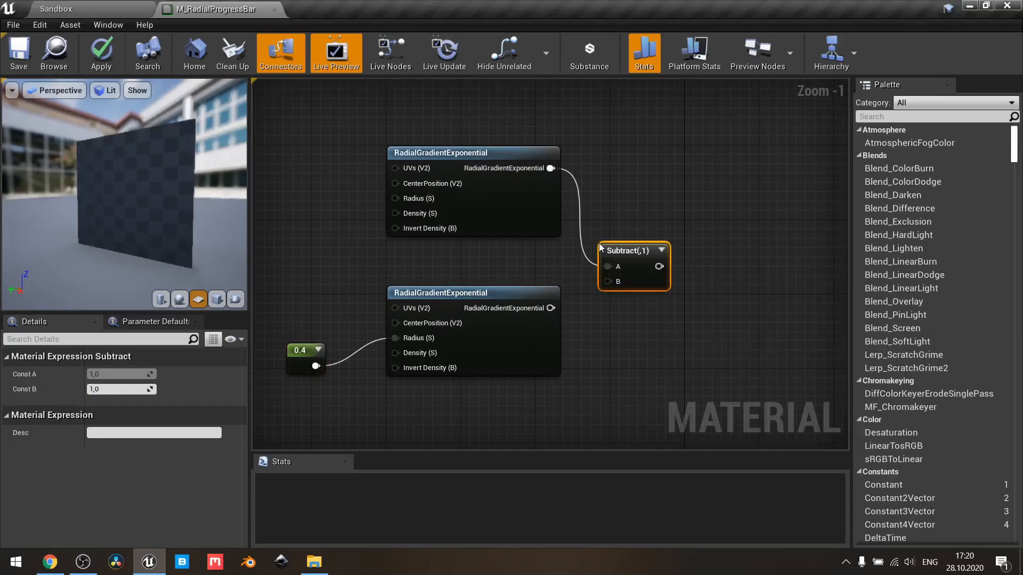
pyautogui.moveTo(550, 308); pyautogui.dragTo(614, 223)
# - Preview the Subtract node's output and inspect the resulting shape on the preview mesh
pyautogui.rightClick(613, 222)
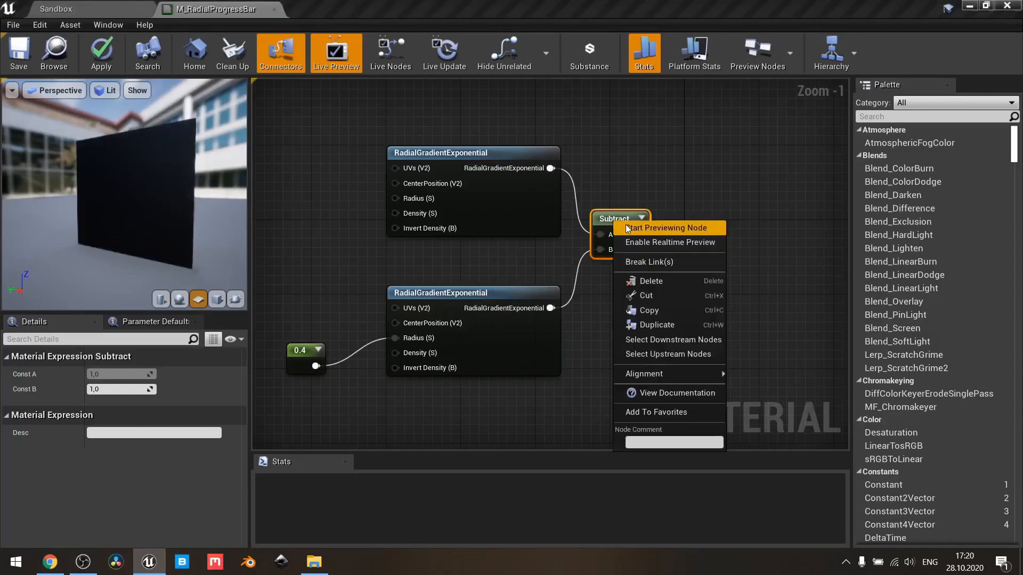
pyautogui.click(625, 226)
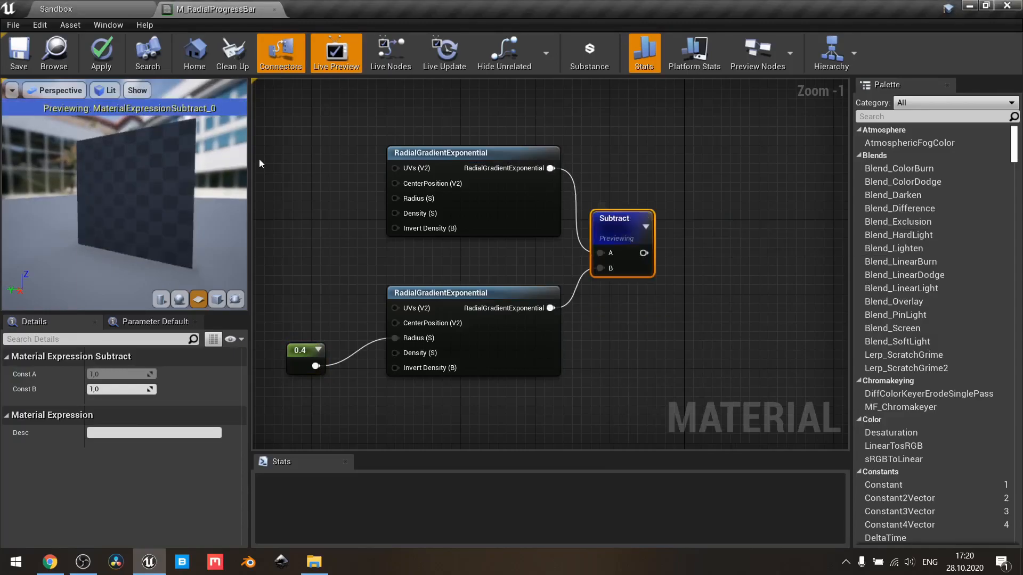
pyautogui.moveTo(155, 201); pyautogui.dragTo(176, 202)
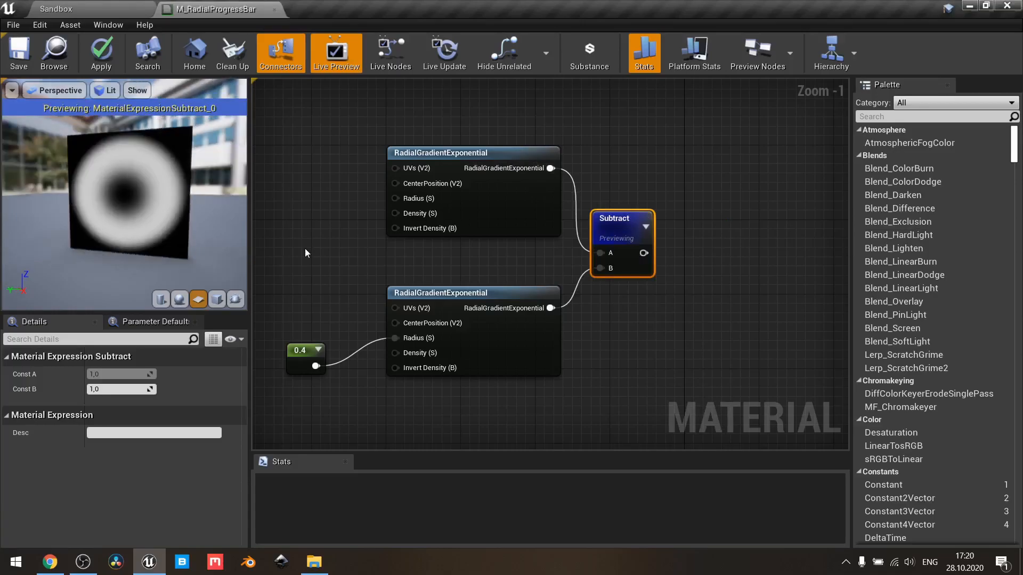
pyautogui.moveTo(305, 248); pyautogui.dragTo(384, 229, button='right')
pyautogui.scroll(5, 114, 186)
pyautogui.moveTo(149, 188); pyautogui.dragTo(171, 190)
pyautogui.scroll(-5, 150, 191)
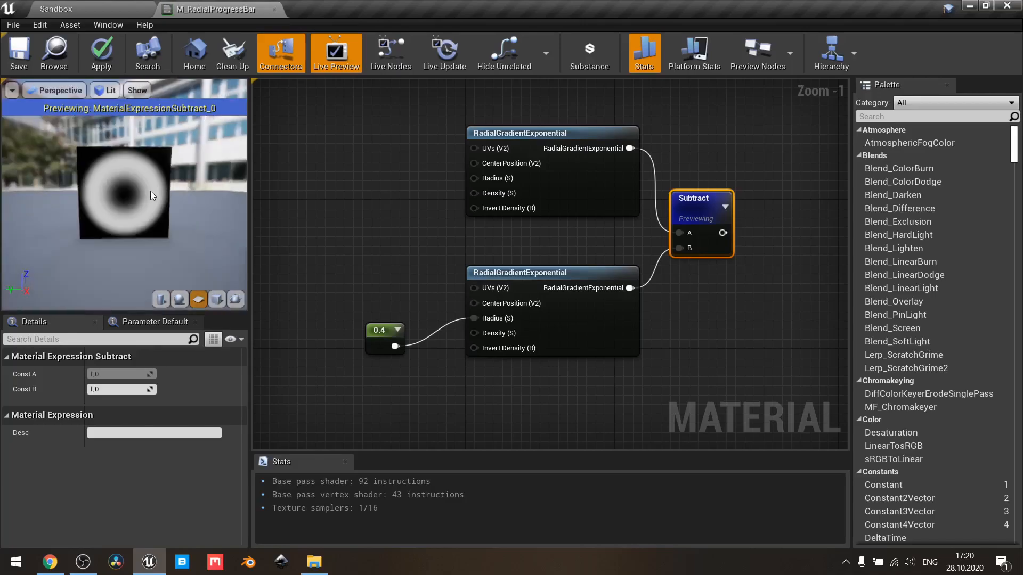
# - Add a Constant between the two RadialGradientExponential nodes' input sides and set its value to 25
pyautogui.scroll(1, 397, 239)
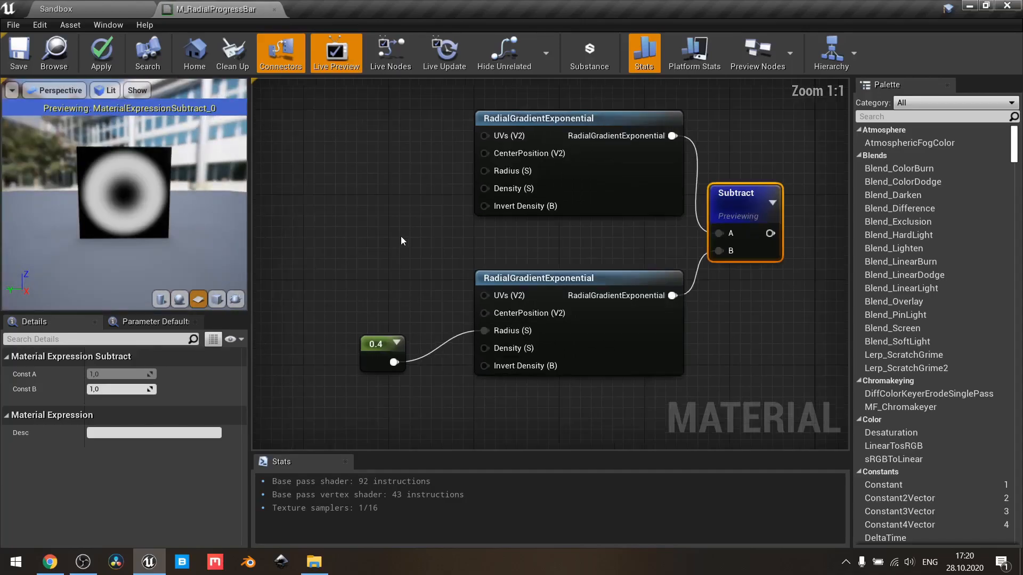
pyautogui.moveTo(491, 197)
pyautogui.click(379, 237)
pyautogui.click(385, 233)
pyautogui.click(108, 374)
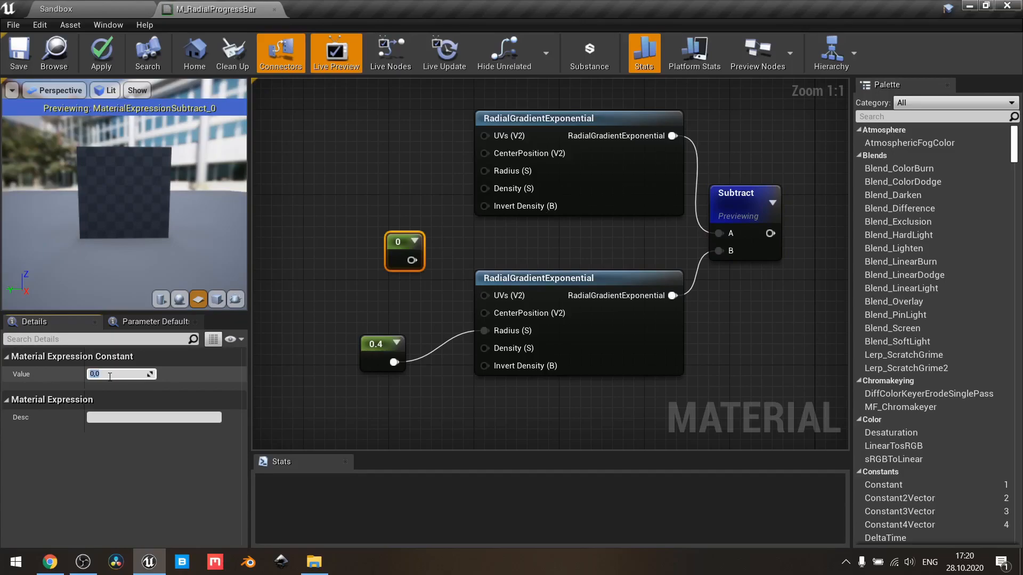
pyautogui.write('25')
pyautogui.press('Return')
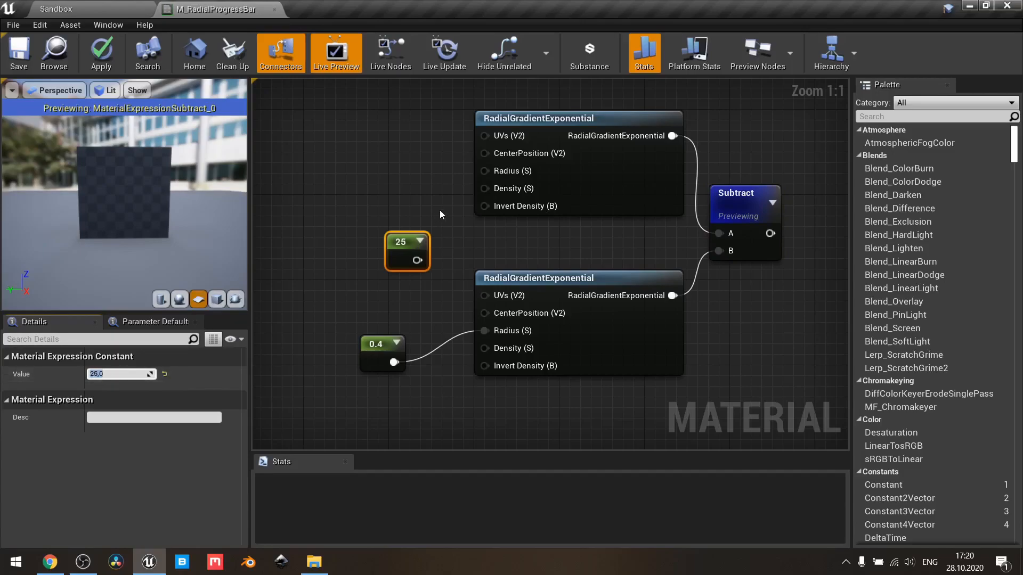
# - Connect the 25 Constant to the Density inputs of both RadialGradientExponential nodes and inspect the ring on the preview mesh
pyautogui.click(440, 210)
pyautogui.moveTo(417, 260); pyautogui.dragTo(459, 236)
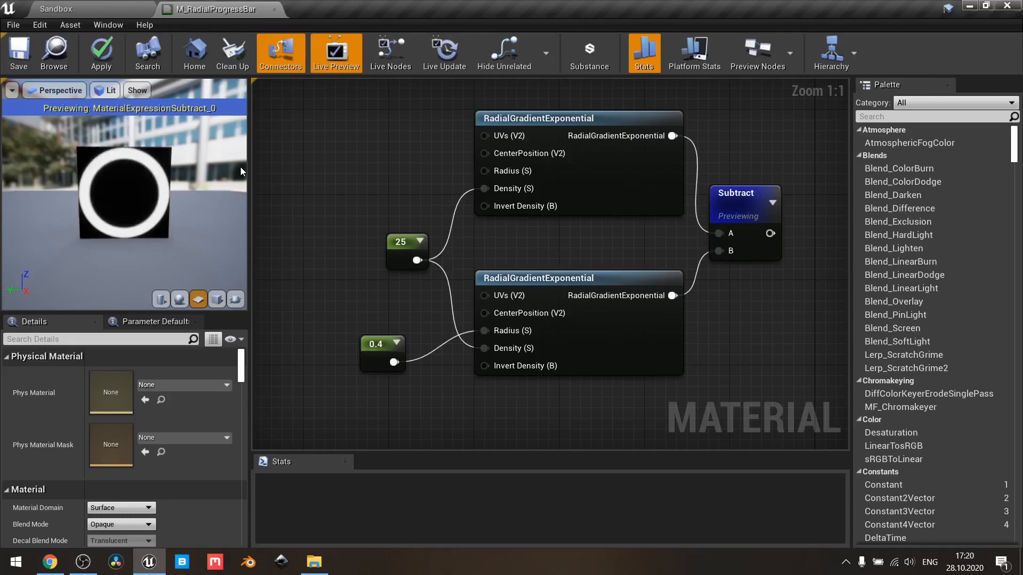
pyautogui.moveTo(240, 167); pyautogui.dragTo(296, 251)
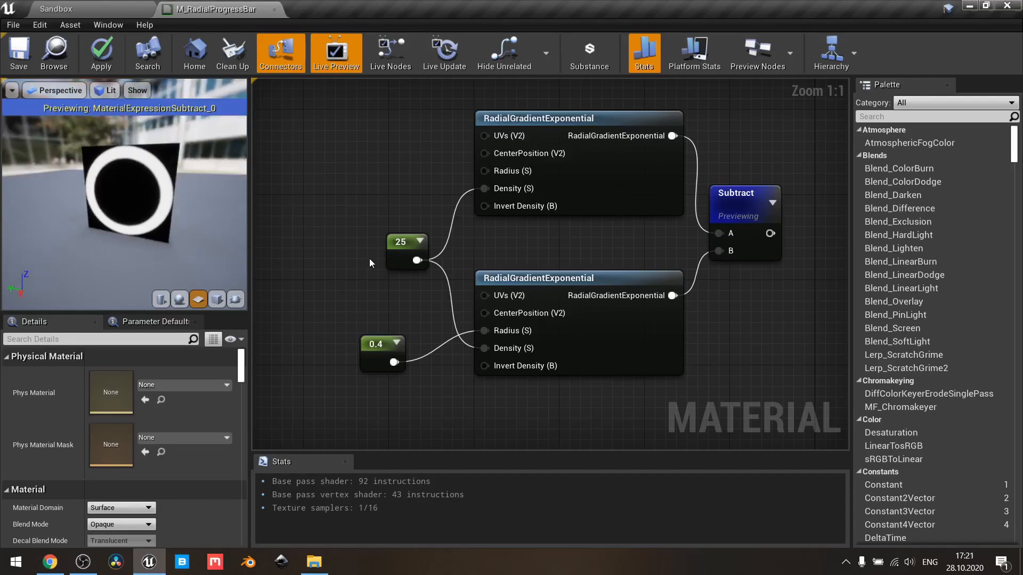
# - Try values of 0.49 and 0.1 for the Constant feeding the lower gradient's Radius and compare the ring in the preview
pyautogui.click(373, 352)
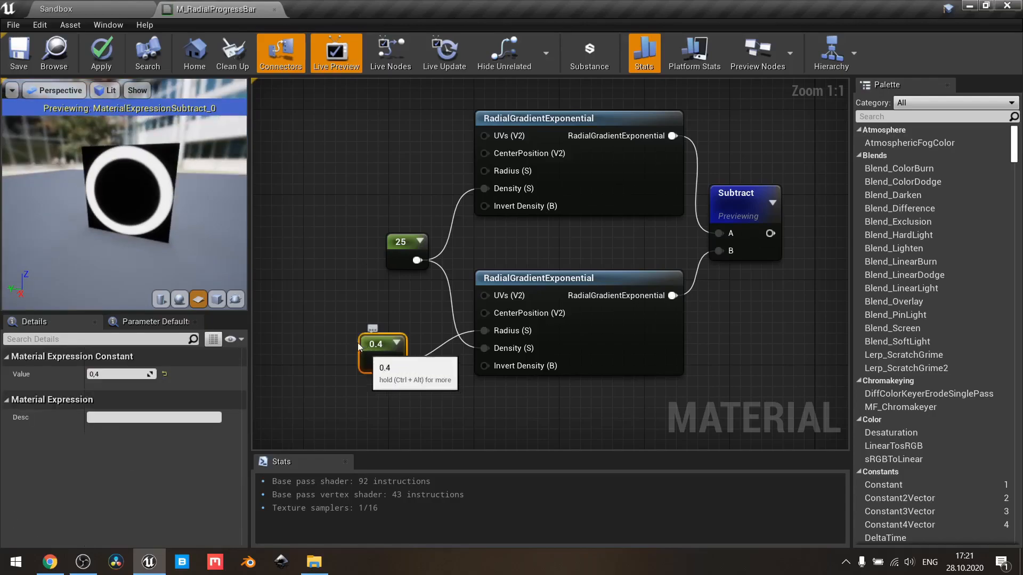
pyautogui.click(106, 374)
pyautogui.write('.49')
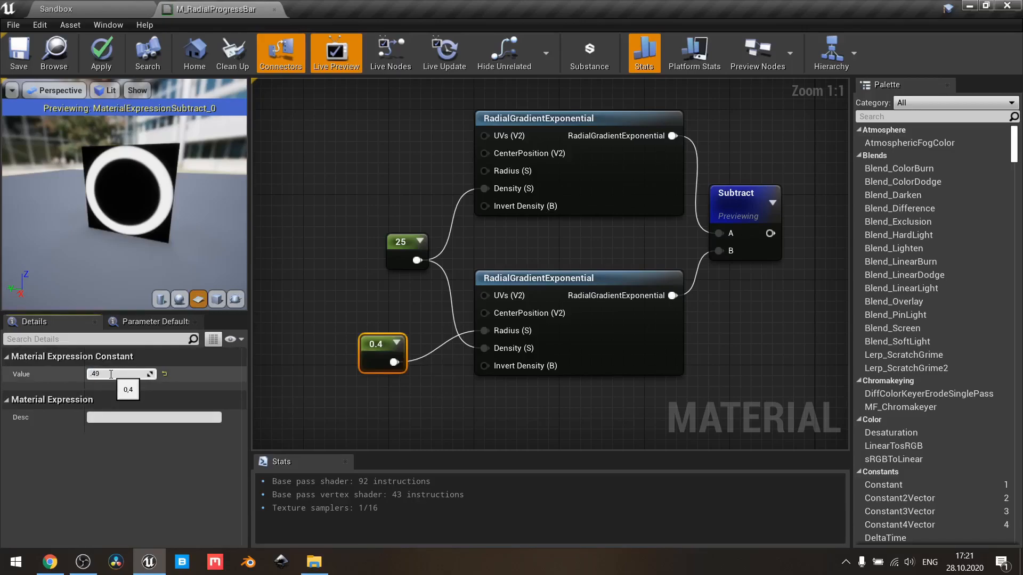
pyautogui.press('Return')
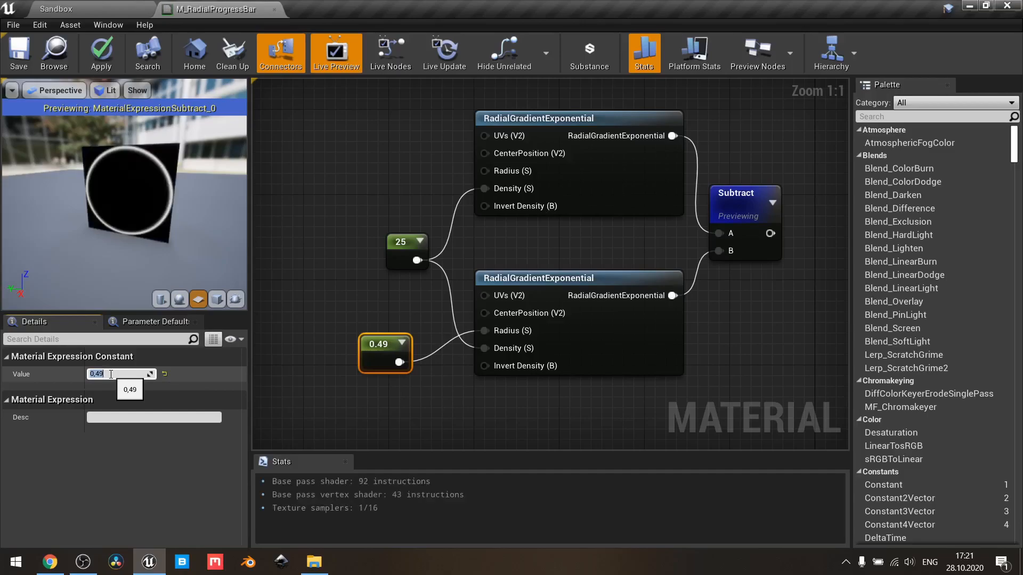
pyautogui.press('BackSpace')
pyautogui.write(',1')
pyautogui.press('Return')
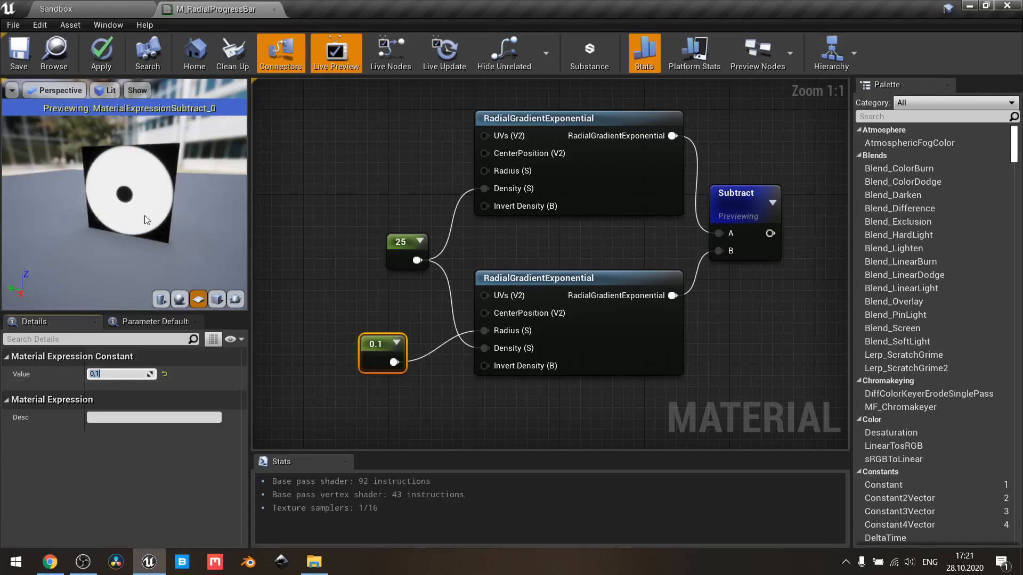
pyautogui.moveTo(147, 220); pyautogui.dragTo(159, 220)
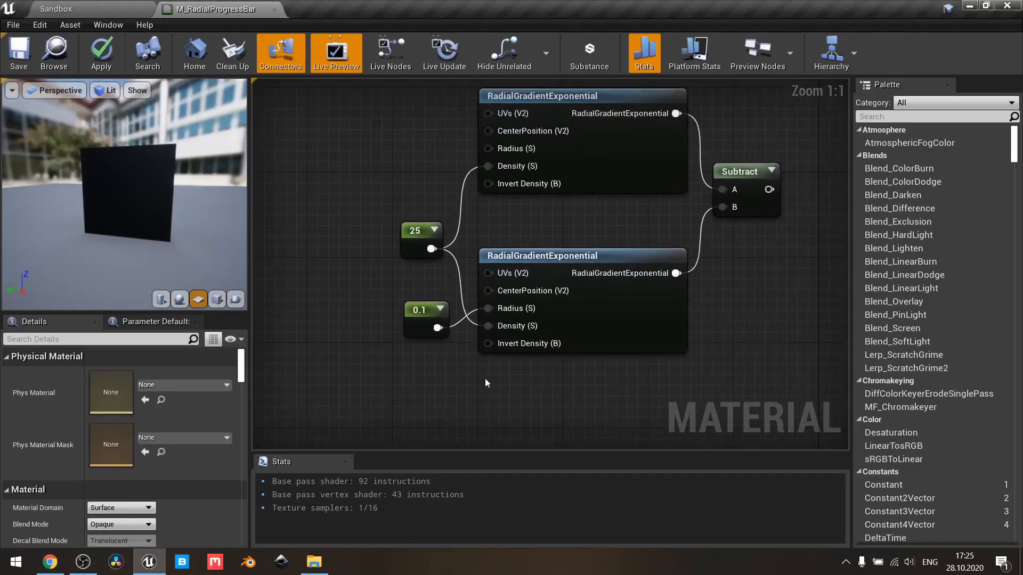
# - Convert the lower gradient's Radius Constant to a parameter named BarThickness and move it clear of the gradient node
pyautogui.click(414, 315)
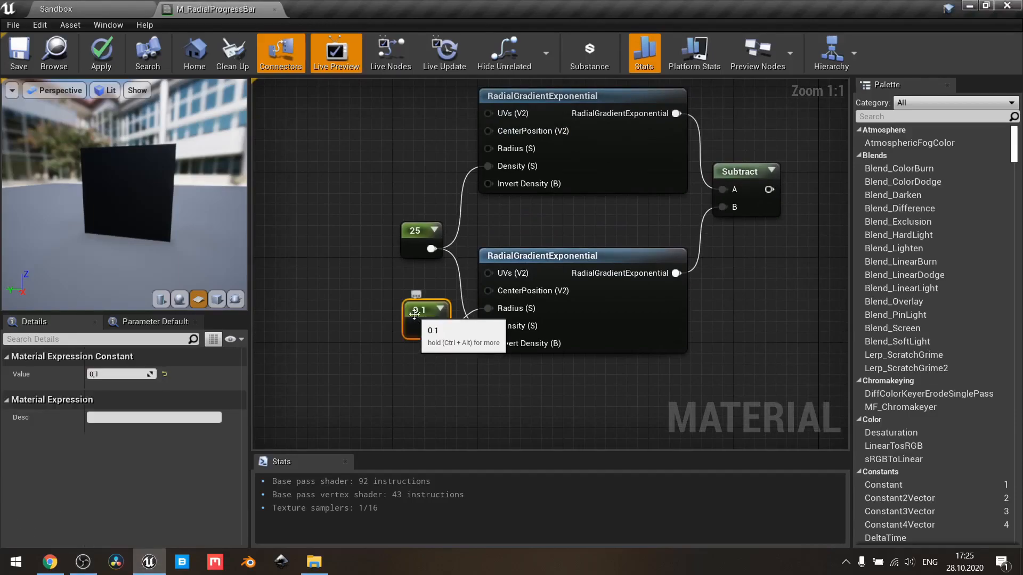
pyautogui.rightClick(414, 314)
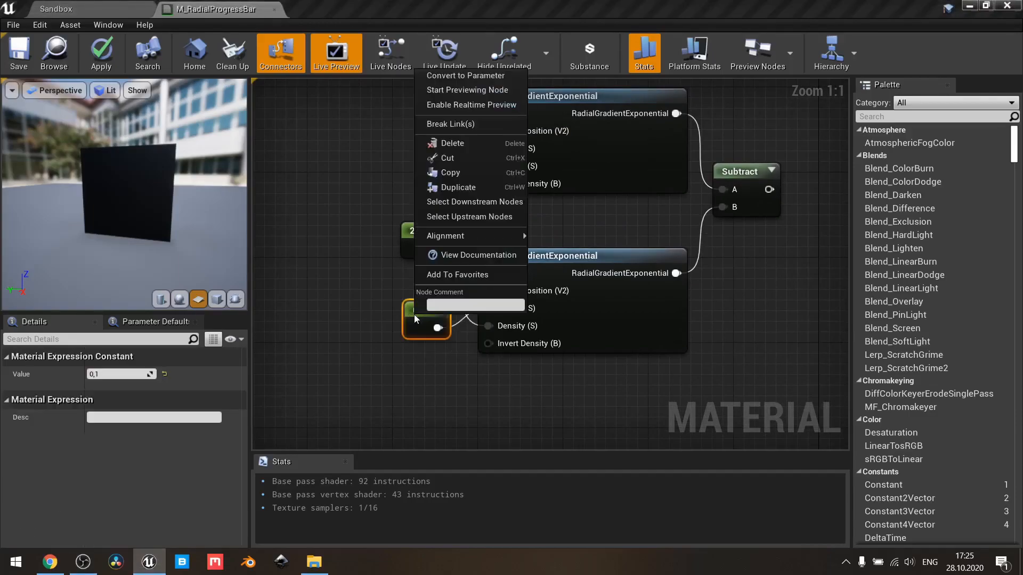
pyautogui.click(470, 80)
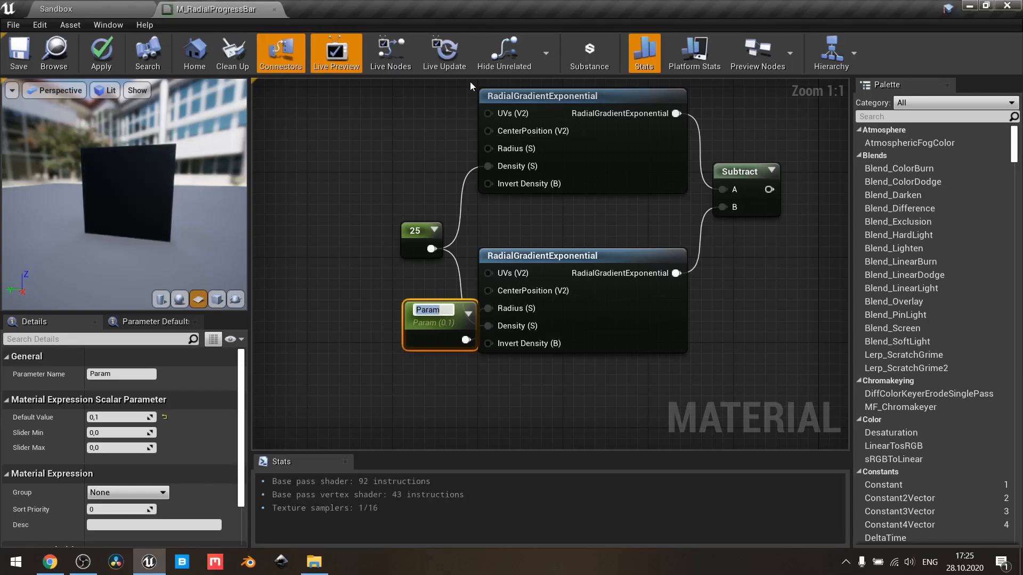
pyautogui.write('BarWidth')
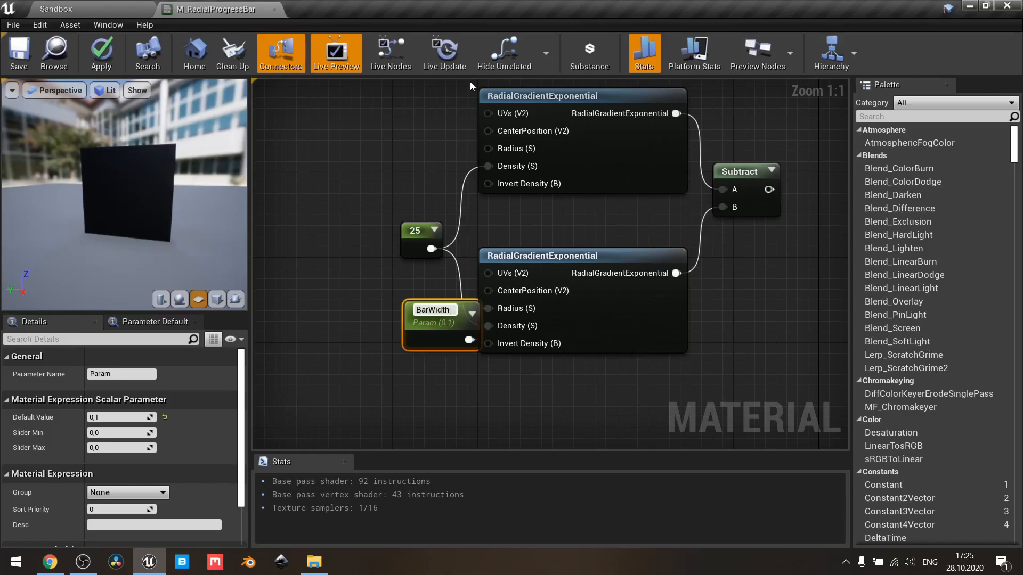
pyautogui.press('BackSpace')
pyautogui.press('BackSpace')
pyautogui.press('BackSpace')
pyautogui.press('BackSpace')
pyautogui.press('BackSpace')
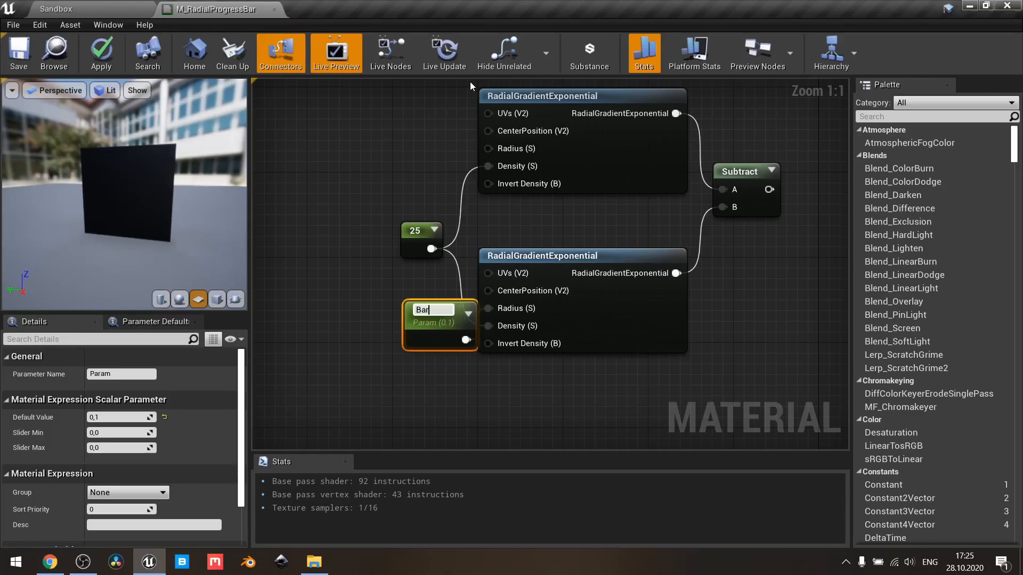
pyautogui.write('Thickness')
pyautogui.press('Return')
pyautogui.moveTo(447, 311); pyautogui.dragTo(394, 313)
# - Set the BarThickness parameter's default value to 0.45
pyautogui.click(120, 418)
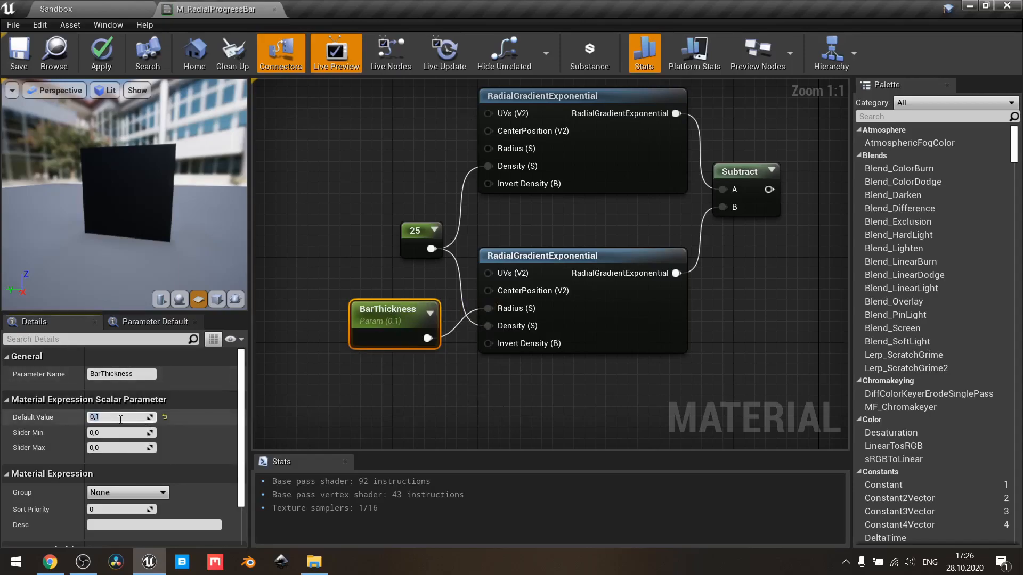
pyautogui.press('BackSpace')
pyautogui.write('.45')
pyautogui.press('Return')
pyautogui.click(300, 235)
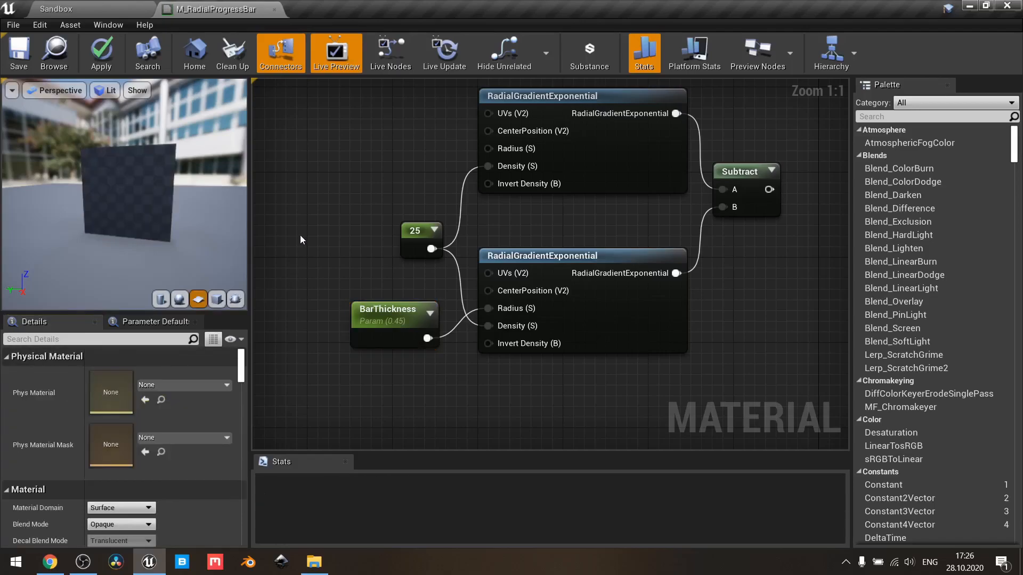
# - Move the ring's gradient, constant, parameter and Subtract nodes up so they sit just beneath the radial fill nodes
pyautogui.scroll(-2, 300, 235)
pyautogui.moveTo(361, 144); pyautogui.dragTo(360, 198, button='right')
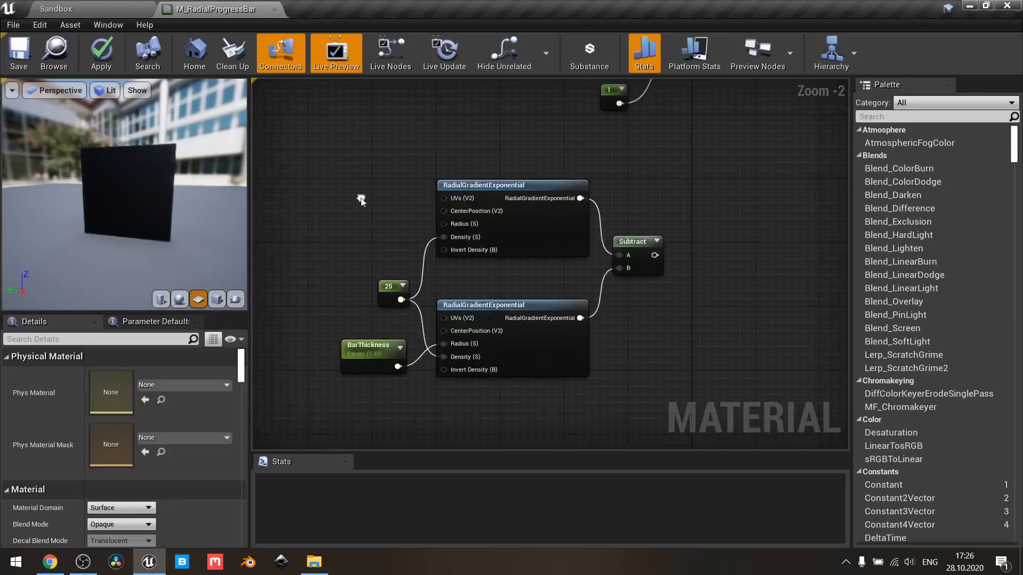
pyautogui.moveTo(658, 379); pyautogui.dragTo(341, 181)
pyautogui.moveTo(652, 243); pyautogui.dragTo(632, 334, button='right')
pyautogui.moveTo(632, 335); pyautogui.dragTo(596, 245)
pyautogui.moveTo(580, 327); pyautogui.dragTo(522, 114)
pyautogui.moveTo(622, 244); pyautogui.dragTo(766, 185, button='right')
pyautogui.moveTo(609, 359); pyautogui.dragTo(606, 418, button='right')
pyautogui.moveTo(606, 418); pyautogui.dragTo(569, 128)
pyautogui.moveTo(555, 177); pyautogui.dragTo(638, 188, button='right')
pyautogui.moveTo(497, 238)
pyautogui.mouseDown(button='right')
pyautogui.moveTo(534, 255)
pyautogui.moveTo(507, 231)
pyautogui.mouseUp(button='right')
pyautogui.scroll(-1, 534, 256)
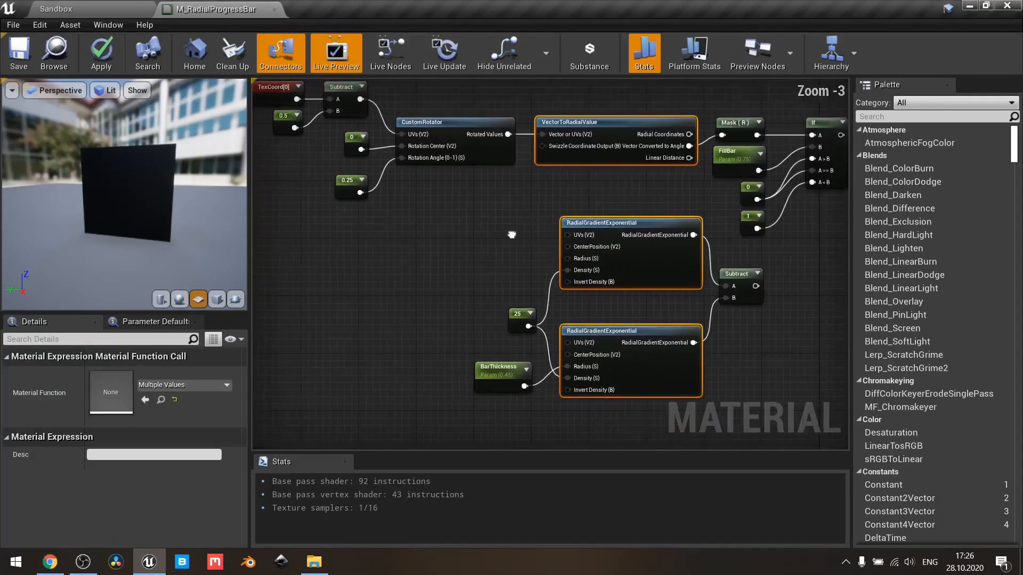
pyautogui.click(499, 258)
# - Add a Multiply node with the If output in A and the Subtract output in B, and preview it
pyautogui.moveTo(757, 283); pyautogui.dragTo(524, 315, button='right')
pyautogui.scroll(1, 612, 266)
pyautogui.moveTo(637, 262); pyautogui.dragTo(455, 298, button='right')
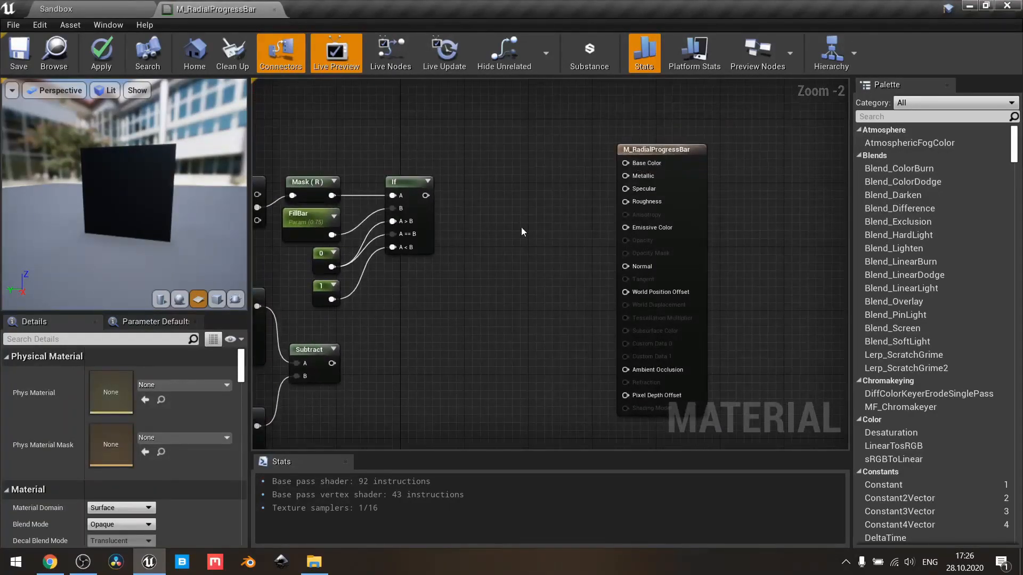
pyautogui.scroll(2, 526, 225)
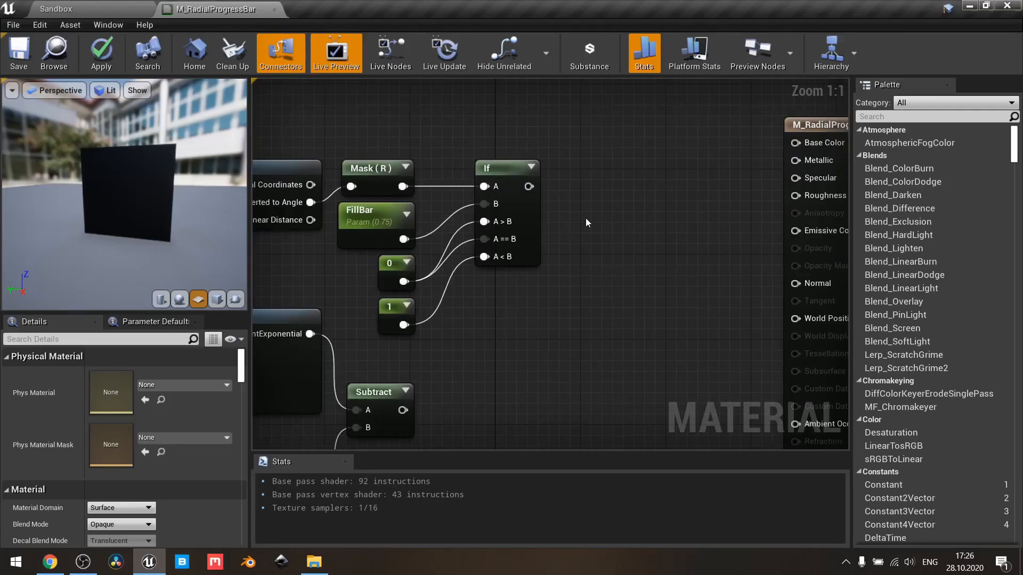
pyautogui.scroll(-2, 586, 219)
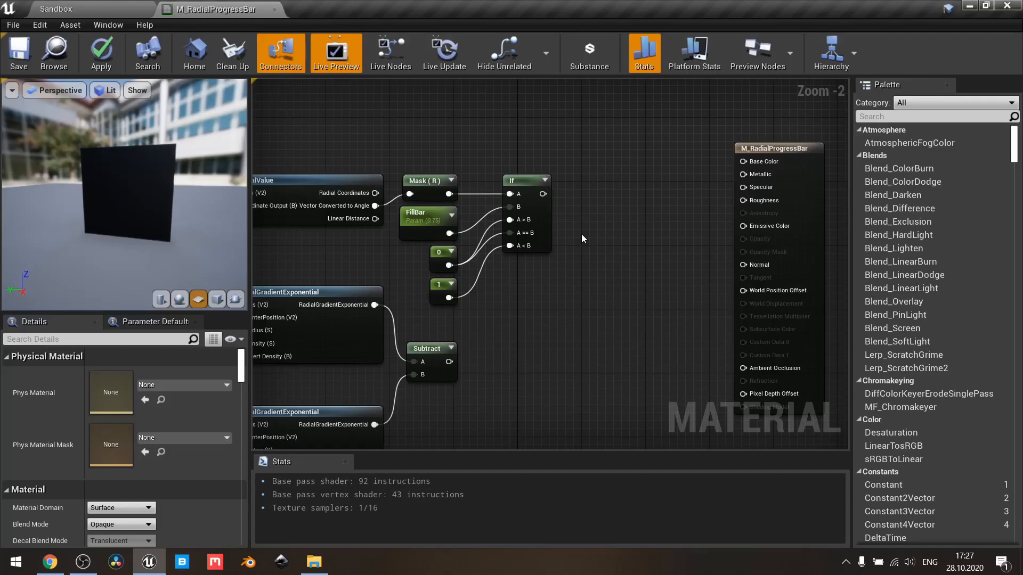
pyautogui.click(580, 234)
pyautogui.moveTo(543, 194); pyautogui.dragTo(593, 259)
pyautogui.moveTo(449, 361); pyautogui.dragTo(590, 267)
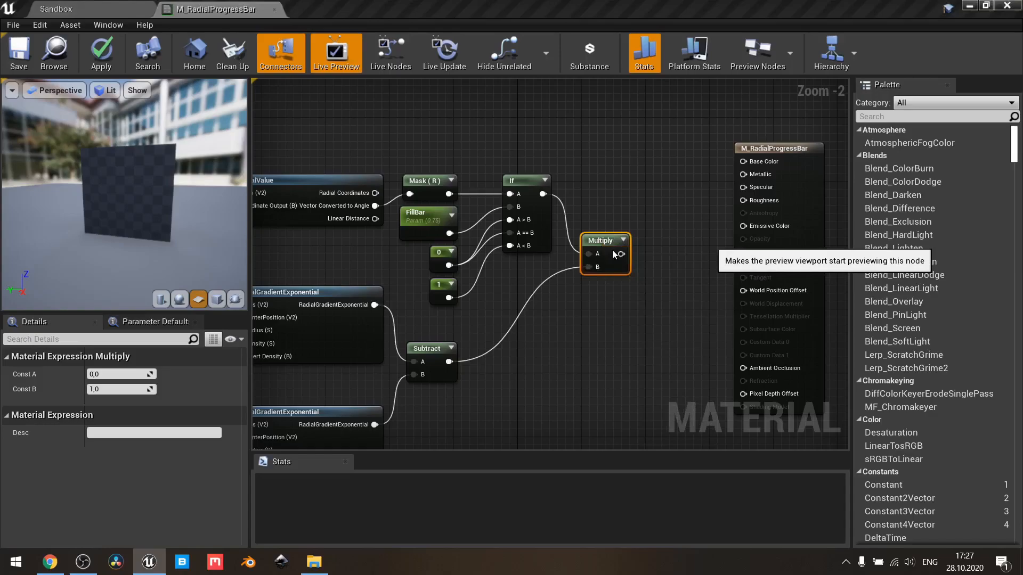
pyautogui.scroll(-1, 613, 255)
pyautogui.moveTo(612, 254); pyautogui.dragTo(675, 255, button='right')
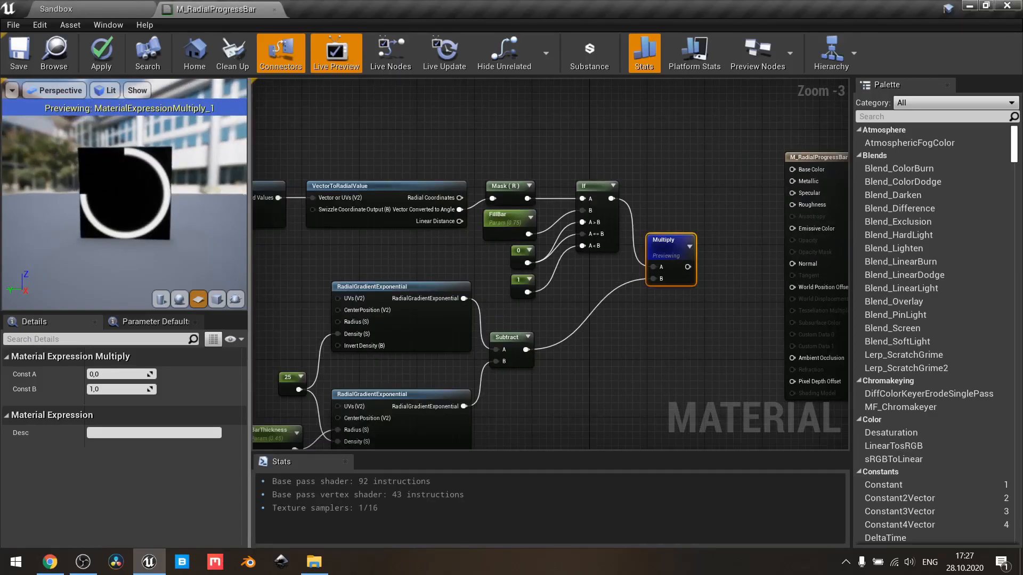
# - Set the FillBar parameter's default value to 0.25 and inspect the filled arc on the preview mesh
pyautogui.moveTo(413, 248); pyautogui.dragTo(477, 252, button='right')
pyautogui.scroll(3, 476, 252)
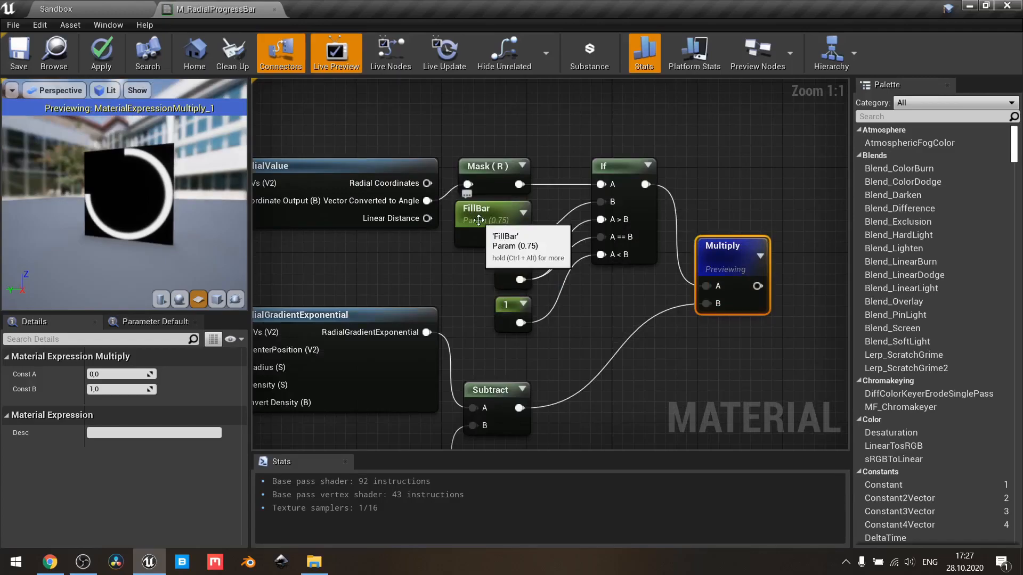
pyautogui.click(478, 220)
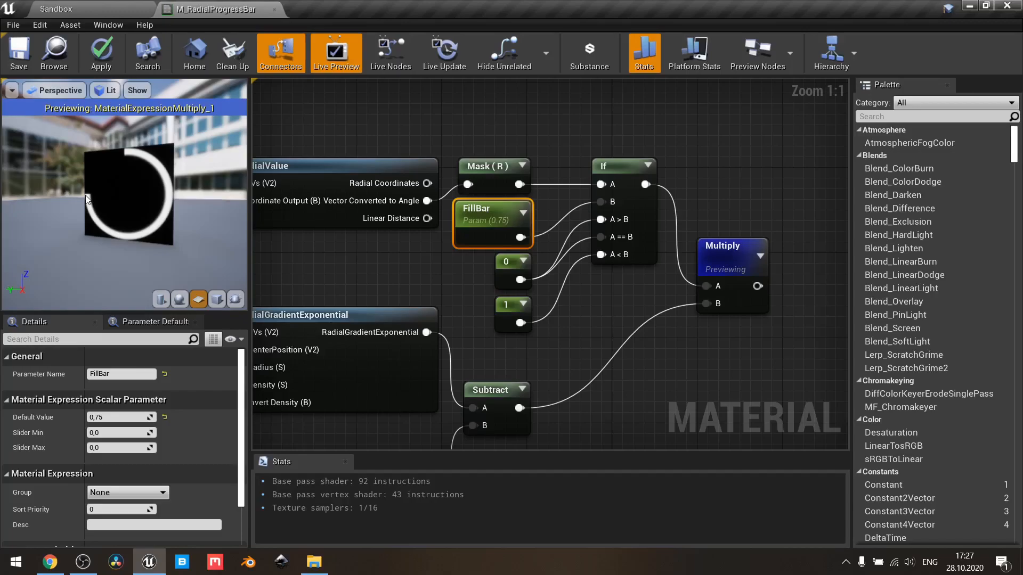
pyautogui.click(122, 417)
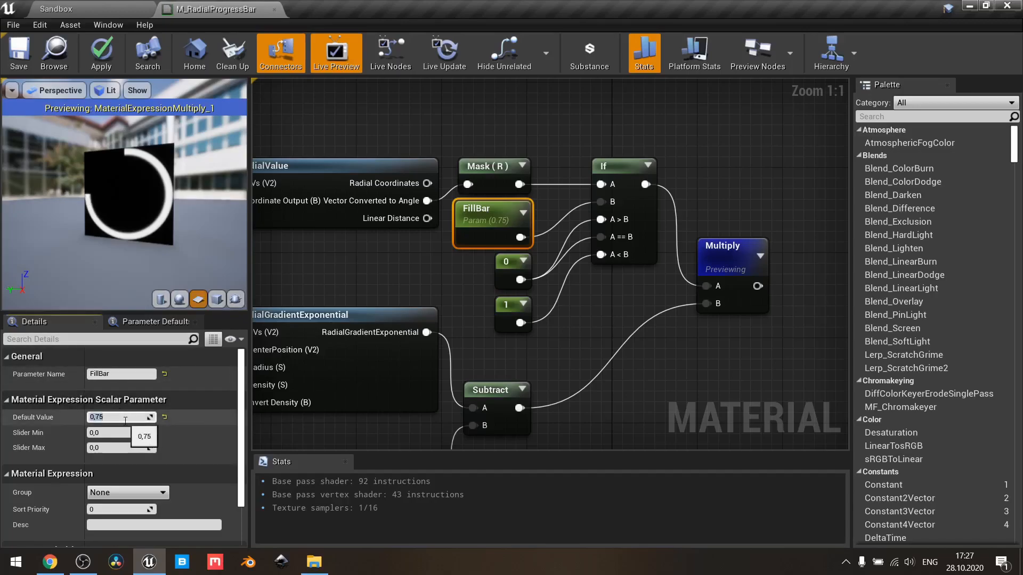
pyautogui.write('0,25')
pyautogui.press('Return')
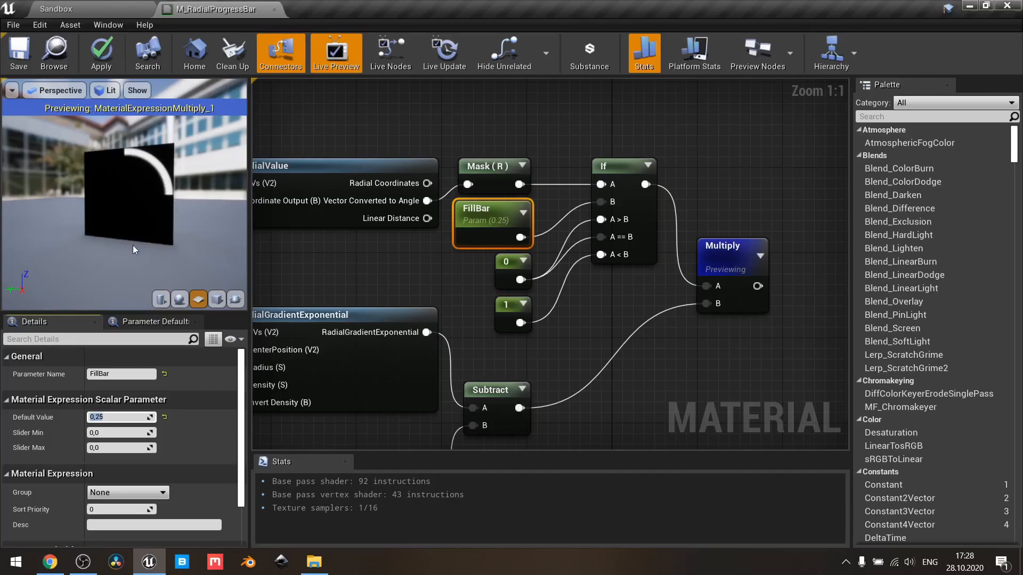
pyautogui.moveTo(131, 221); pyautogui.dragTo(135, 196)
pyautogui.scroll(3, 135, 196)
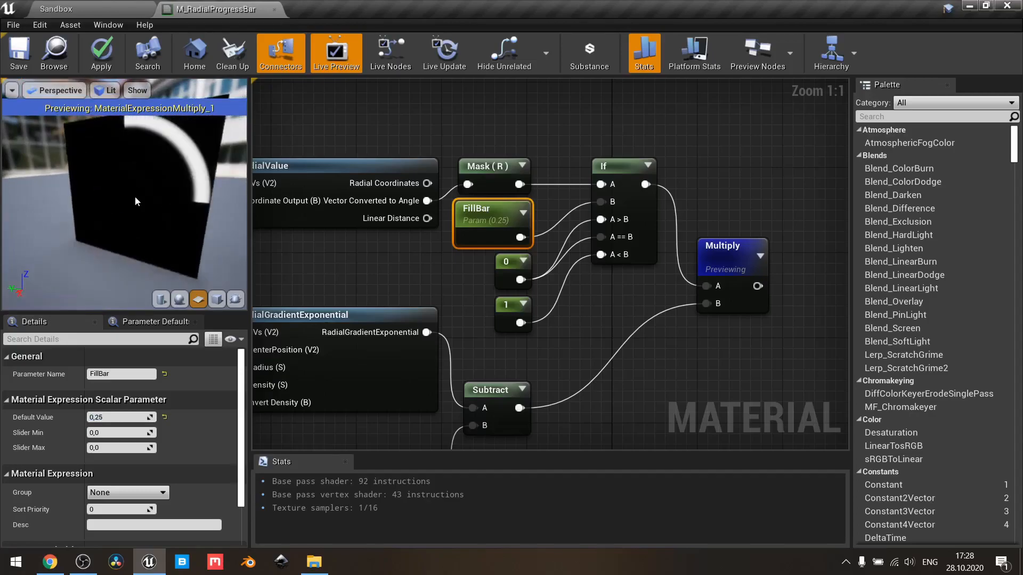
pyautogui.scroll(-3, 178, 218)
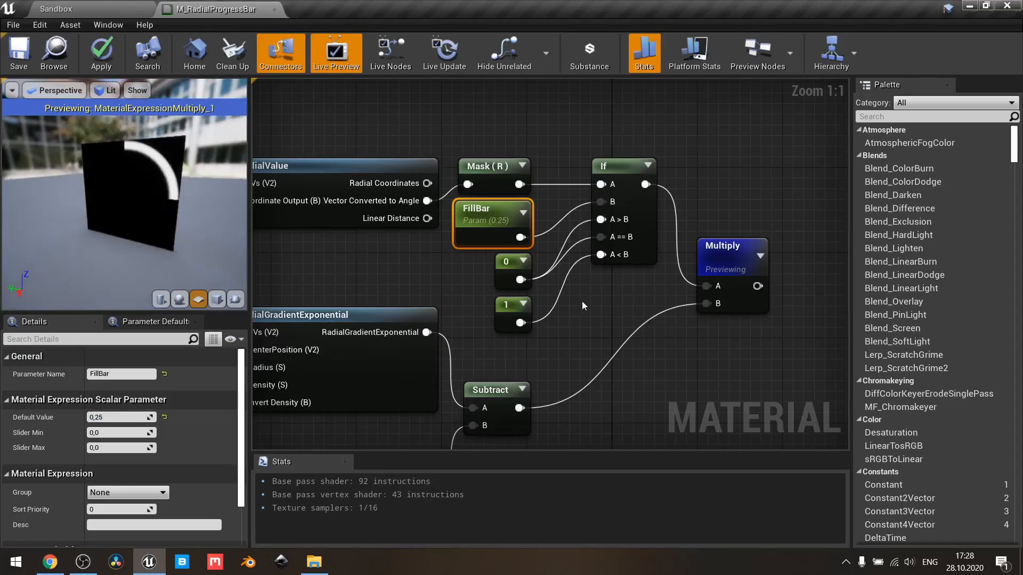
# - Add a second Multiply node beside the Subtract node and connect the Subtract output to its A input
pyautogui.moveTo(617, 308); pyautogui.dragTo(503, 264, button='right')
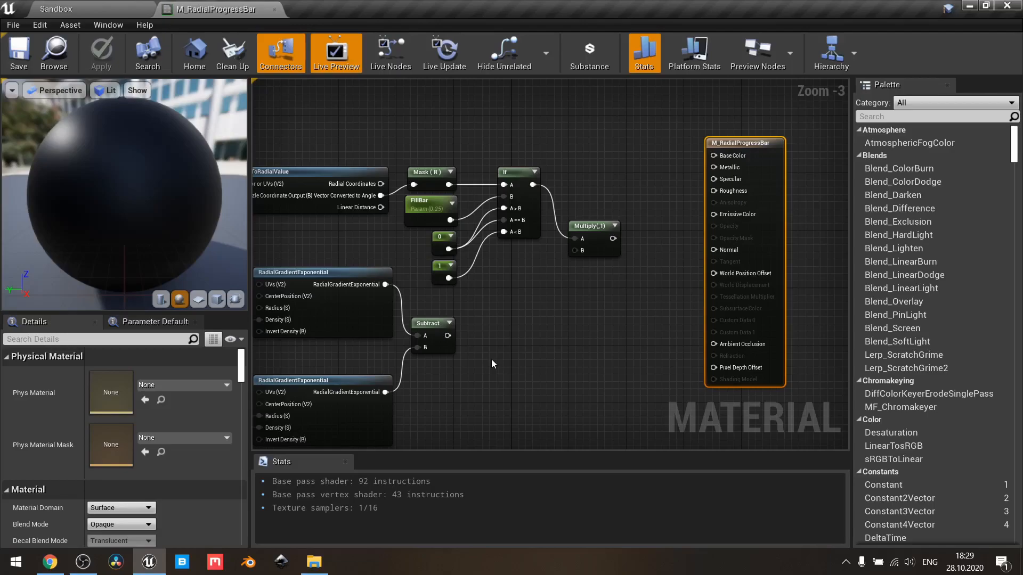
pyautogui.scroll(2, 491, 359)
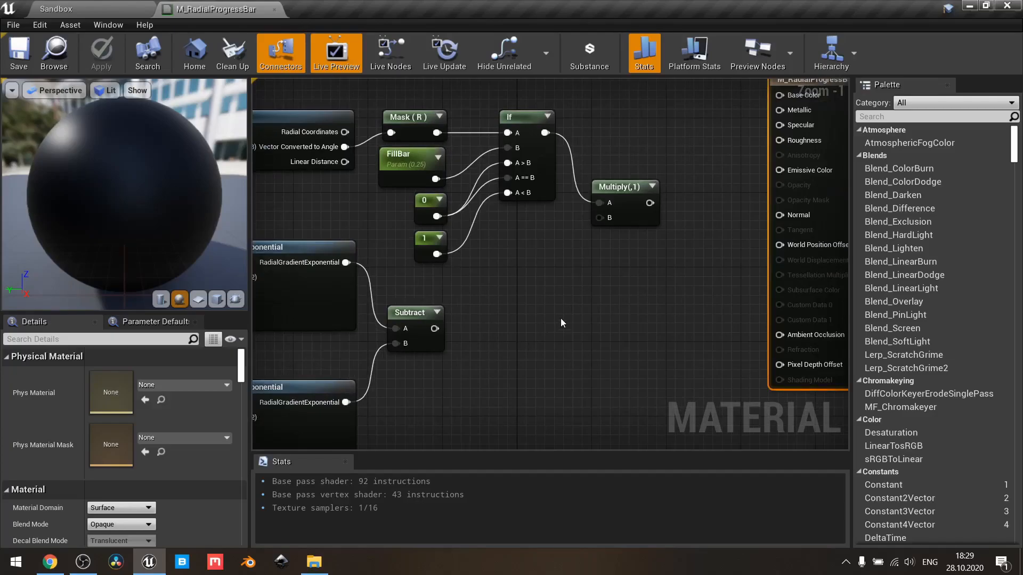
pyautogui.click(488, 325)
pyautogui.moveTo(434, 328); pyautogui.dragTo(499, 348)
pyautogui.moveTo(506, 332); pyautogui.dragTo(498, 312)
# - Add a Constant of 0.25 below the Subtract node and connect it to the new Multiply node's B input
pyautogui.moveTo(445, 376); pyautogui.dragTo(505, 279, button='right')
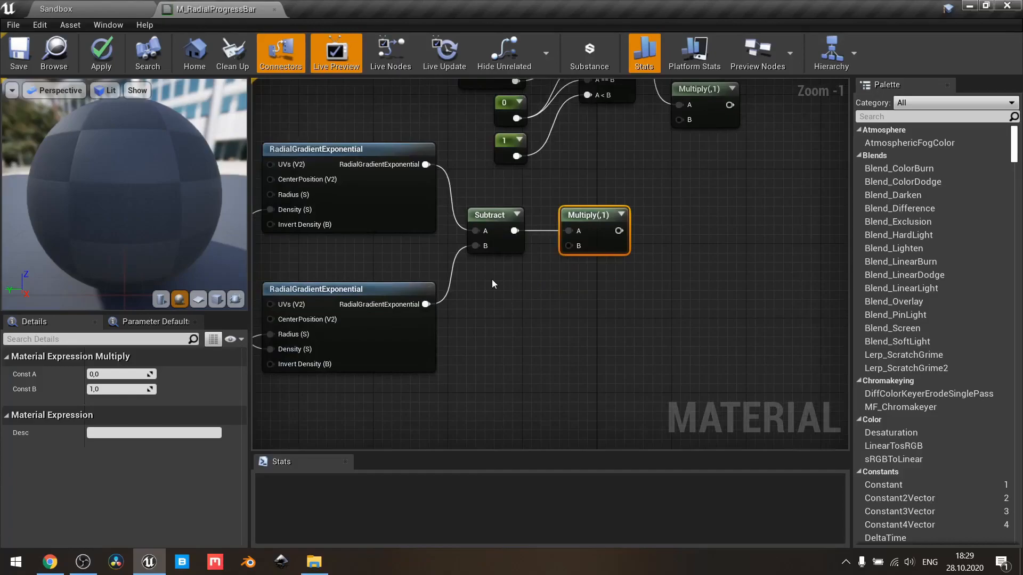
pyautogui.press('1')
pyautogui.click(491, 279)
pyautogui.moveTo(508, 322); pyautogui.dragTo(495, 240)
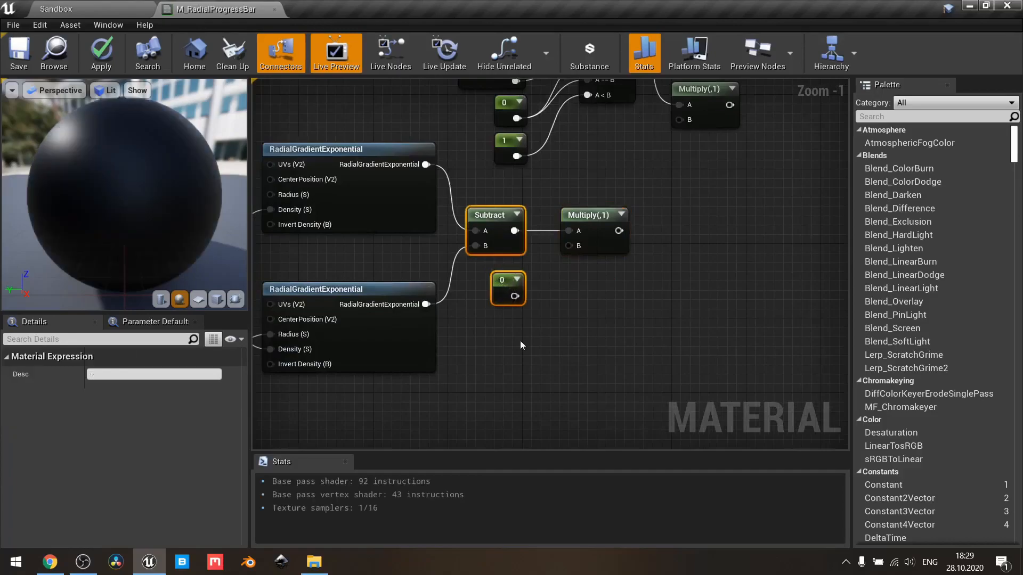
pyautogui.click(521, 344)
pyautogui.moveTo(515, 296); pyautogui.dragTo(576, 248)
pyautogui.click(501, 280)
pyautogui.click(123, 373)
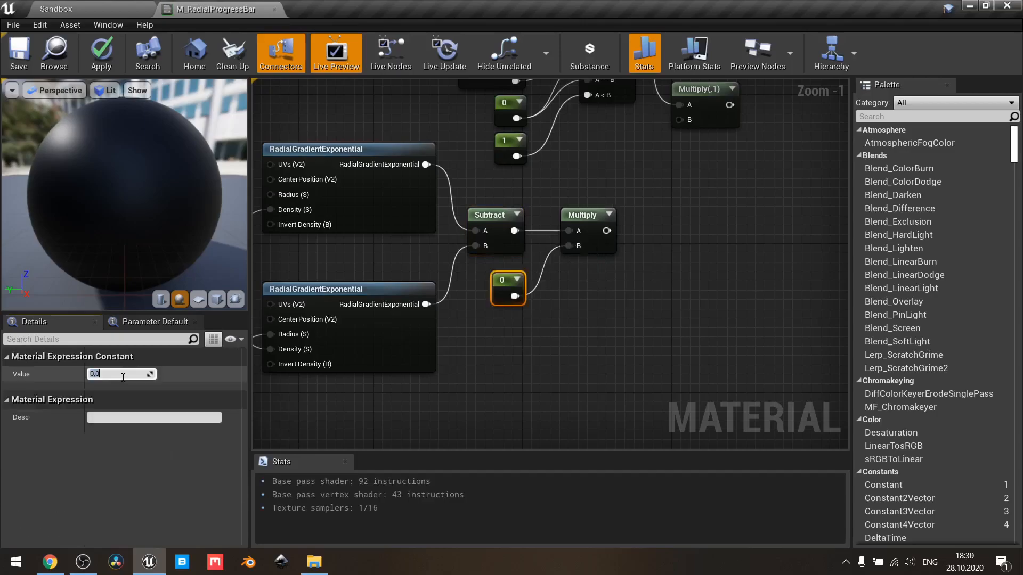
pyautogui.write('.25')
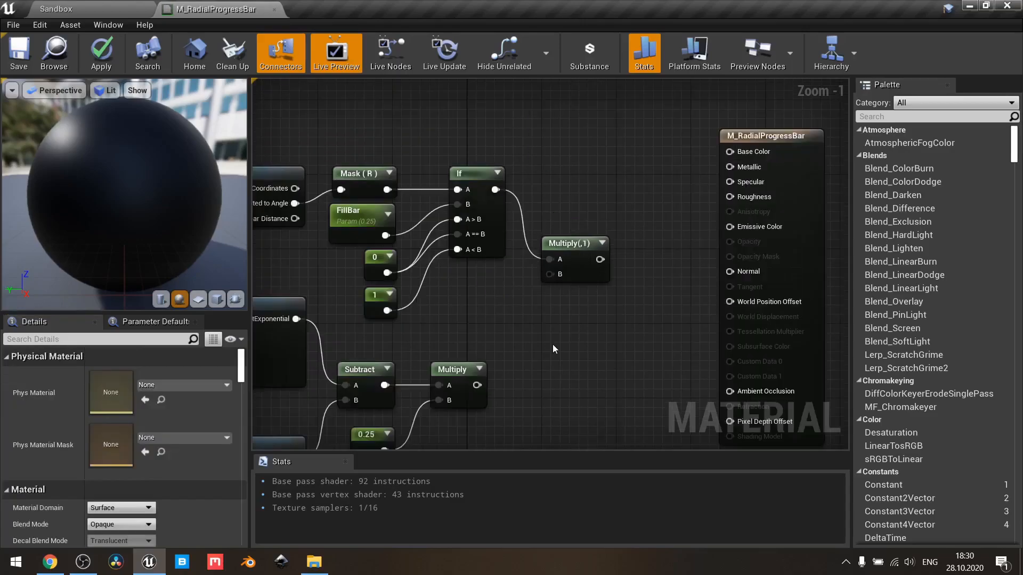
# - Connect the Subtract output to the B input of the Multiply node that follows the If node
pyautogui.moveTo(384, 385); pyautogui.dragTo(555, 276)
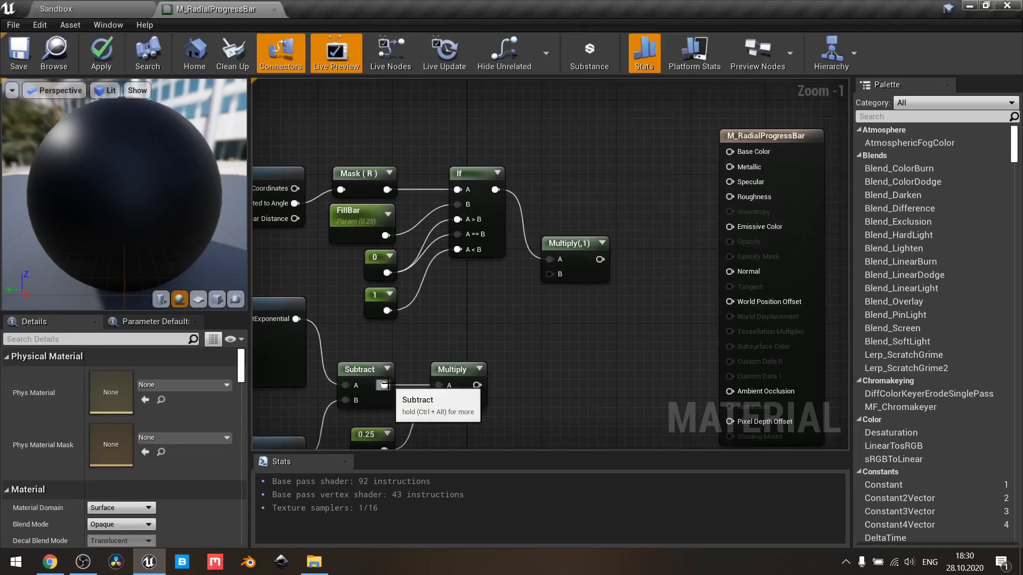
pyautogui.moveTo(384, 385); pyautogui.dragTo(548, 275)
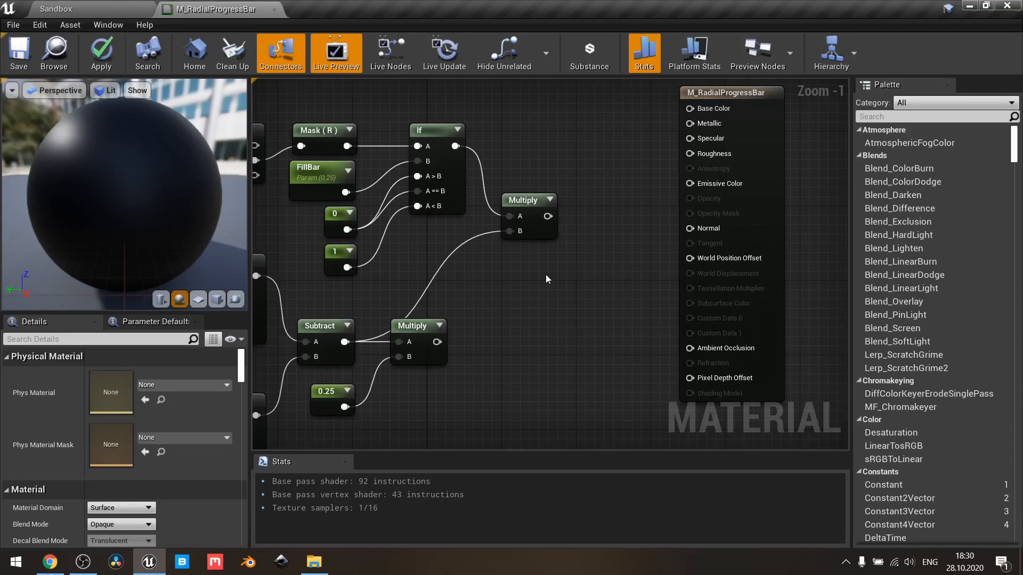
# - Align the two Multiply nodes vertically by their right edges and move the M_RadialProgressBar result node farther away from them
pyautogui.click(420, 325)
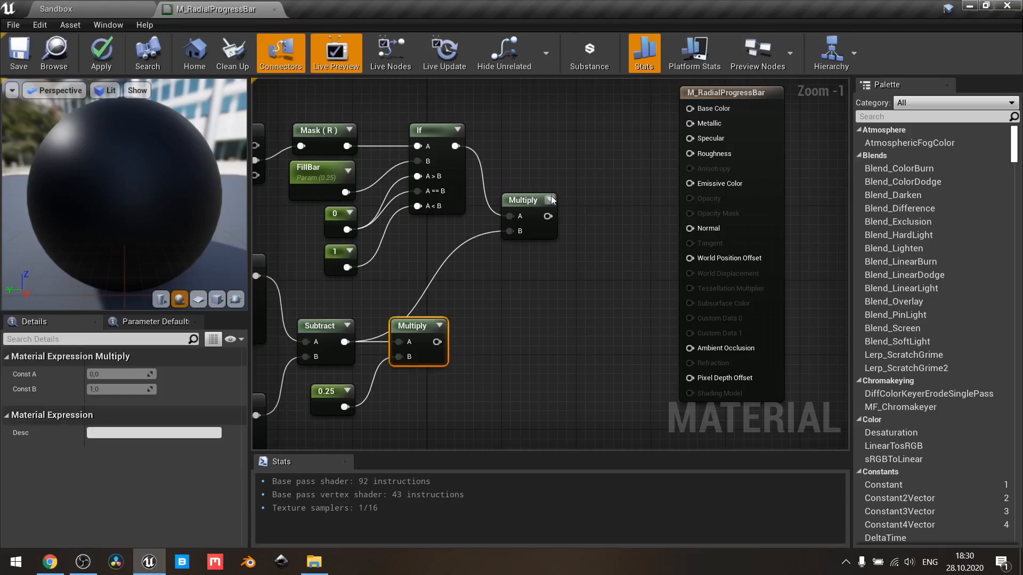
pyautogui.keyDown('shift'); pyautogui.click(532, 202); pyautogui.keyUp('shift')
pyautogui.hotkey('shift', 'd')
pyautogui.moveTo(574, 266); pyautogui.dragTo(501, 289, button='right')
pyautogui.scroll(-2, 512, 286)
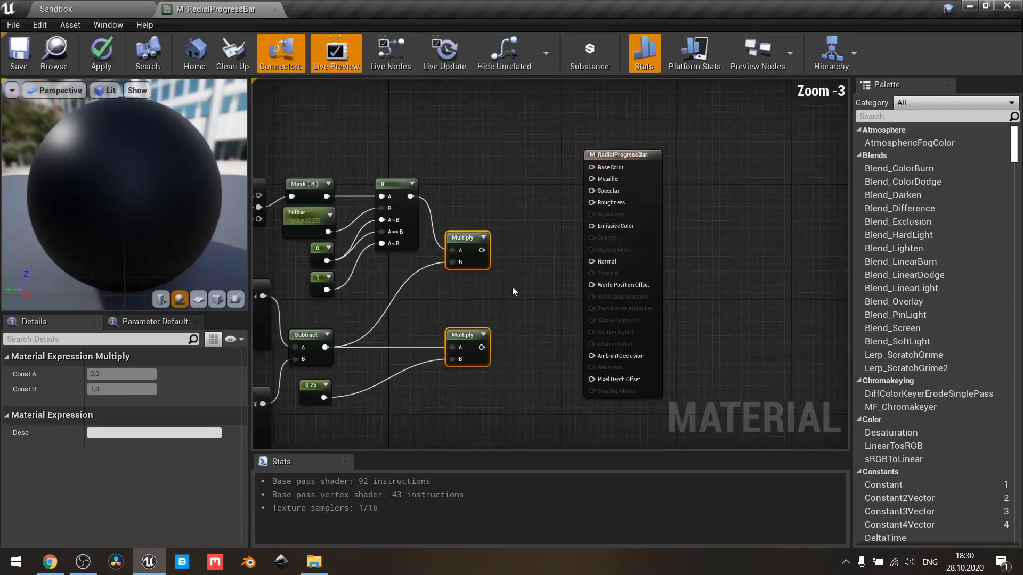
pyautogui.click(637, 157)
pyautogui.scroll(3, 555, 281)
pyautogui.moveTo(540, 290); pyautogui.dragTo(595, 272, button='right')
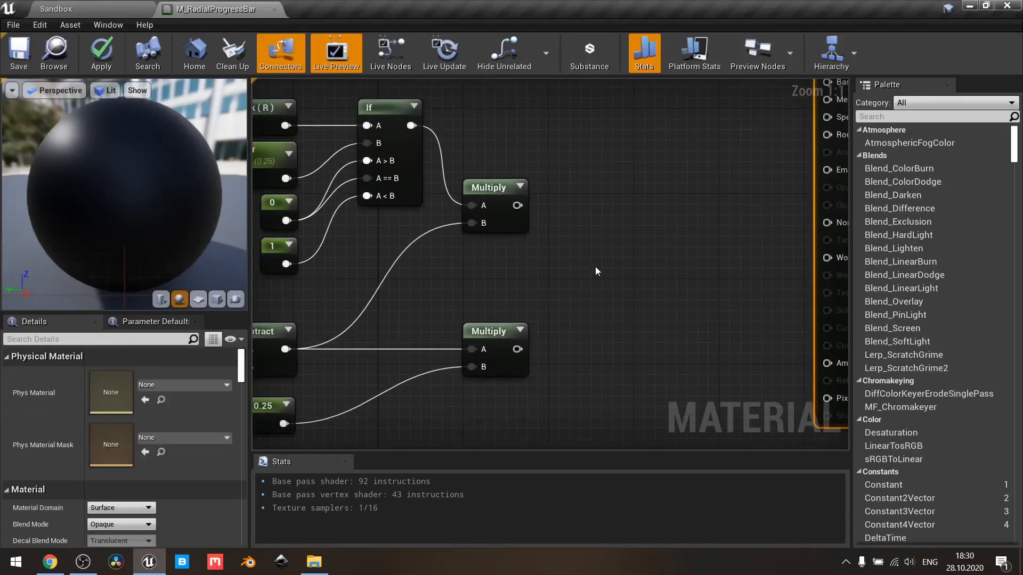
# - Examine the FillBar-driven radial fill branch and the RadialGradientExponential ring branch by box-selecting each group of nodes in the graph
pyautogui.scroll(-3, 595, 266)
pyautogui.moveTo(660, 295); pyautogui.dragTo(669, 257, button='right')
pyautogui.scroll(-2, 658, 235)
pyautogui.moveTo(305, 151); pyautogui.dragTo(662, 267)
pyautogui.keyDown('shift'); pyautogui.moveTo(562, 377); pyautogui.dragTo(421, 277); pyautogui.keyUp('shift')
pyautogui.click(648, 359)
pyautogui.moveTo(579, 346); pyautogui.dragTo(434, 279)
pyautogui.click(634, 334)
pyautogui.scroll(3, 678, 276)
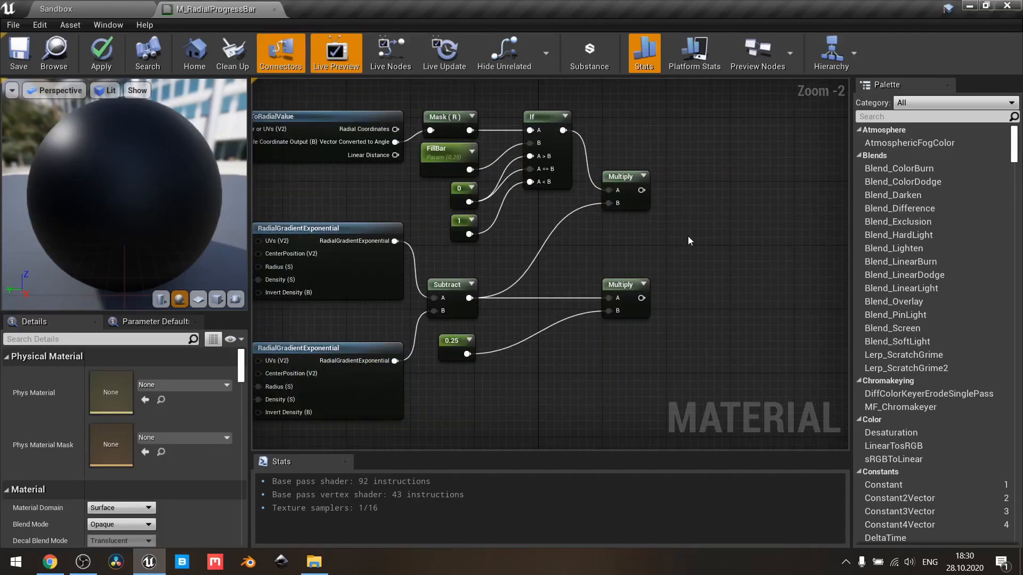
# - Place an Add node after the two Multiply nodes, connecting the upper Multiply to its A input and the lower one to B
pyautogui.moveTo(702, 233); pyautogui.dragTo(590, 283, button='right')
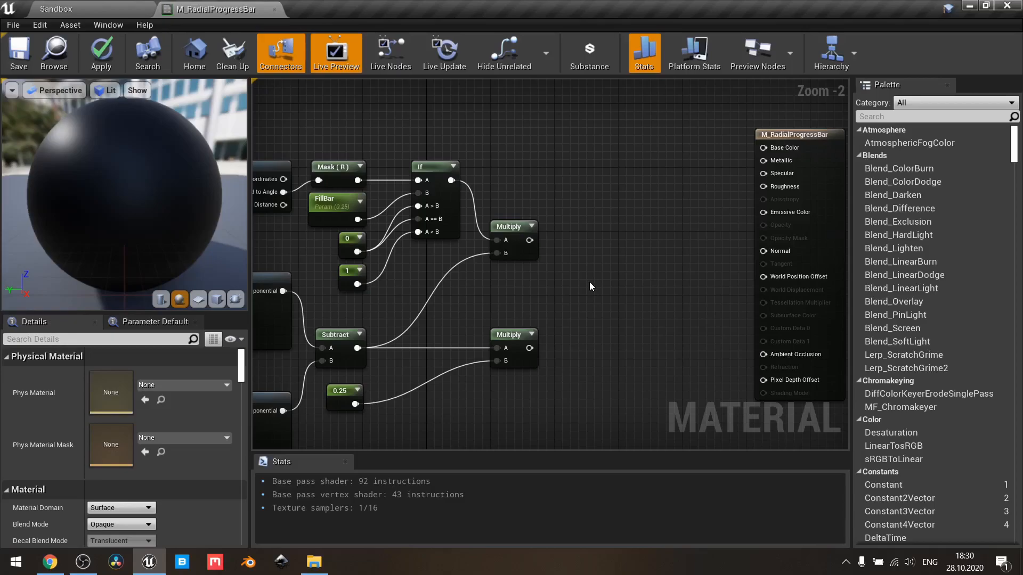
pyautogui.click(589, 282)
pyautogui.moveTo(529, 240); pyautogui.dragTo(596, 298)
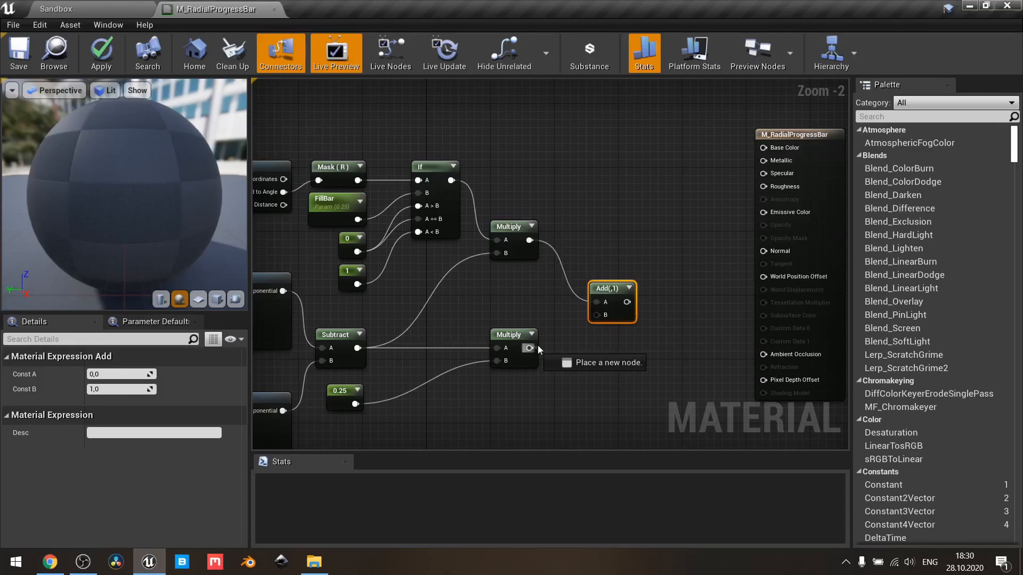
pyautogui.moveTo(529, 347); pyautogui.dragTo(605, 315)
pyautogui.scroll(-2, 610, 310)
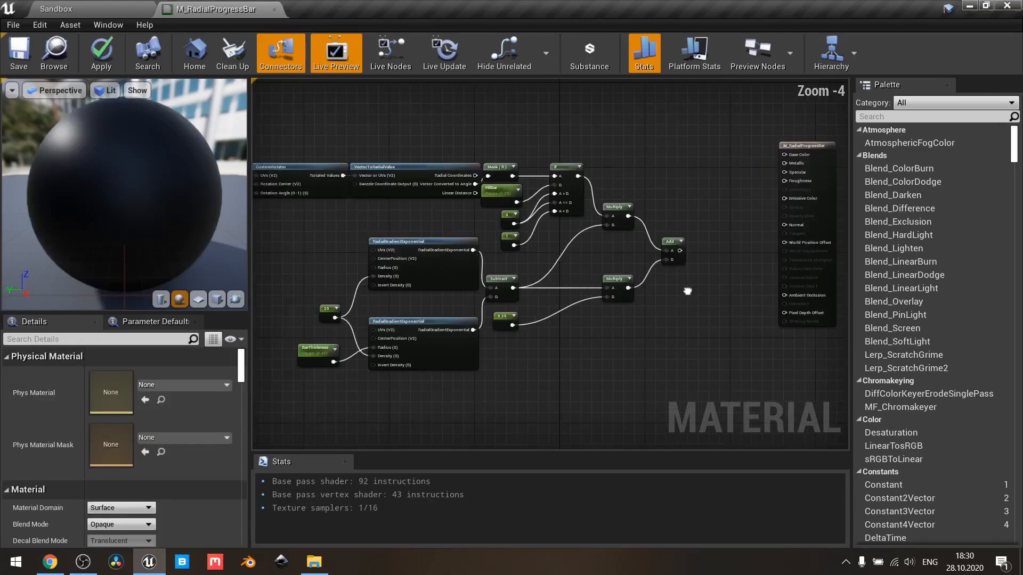
pyautogui.scroll(2, 688, 292)
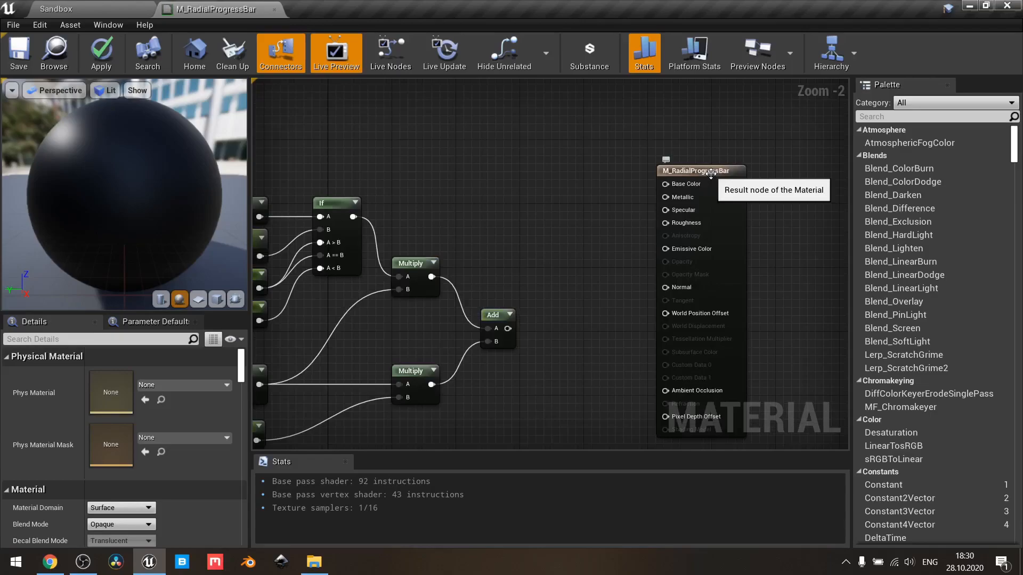
# - Set the Material Domain of M_RadialProgressBar to User Interface
pyautogui.click(710, 171)
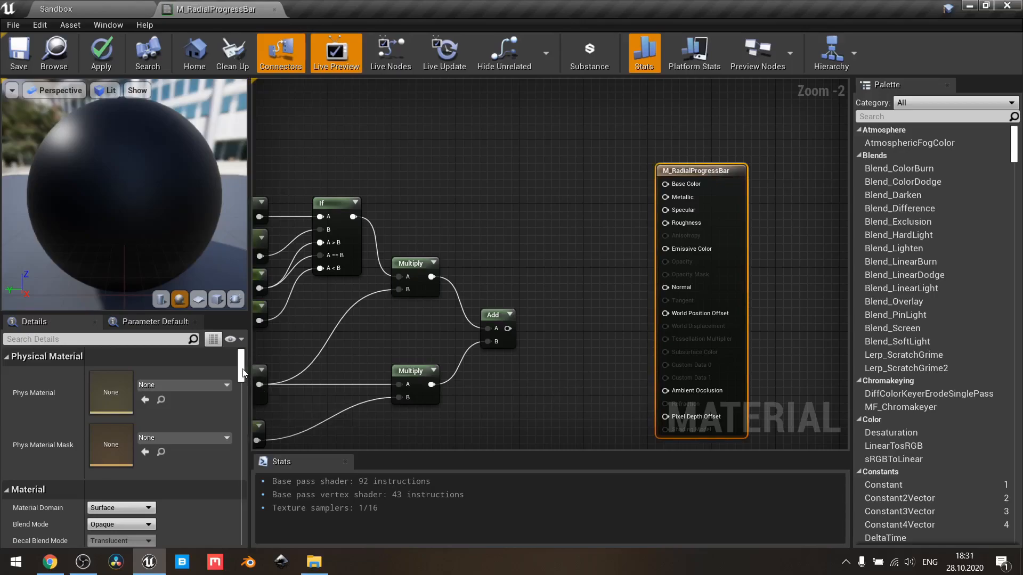
pyautogui.scroll(-5, 244, 384)
pyautogui.scroll(3, 244, 384)
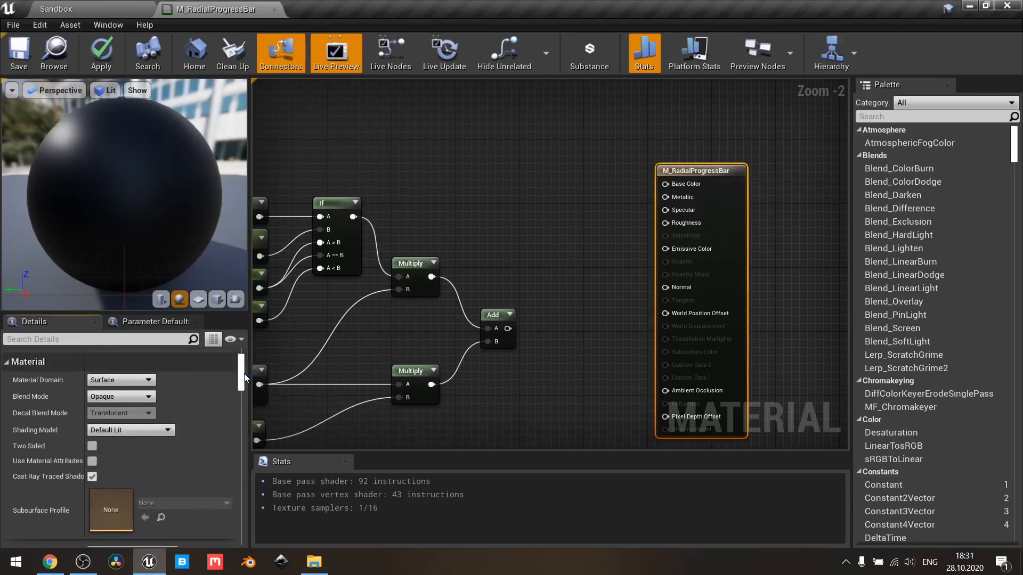
pyautogui.click(128, 380)
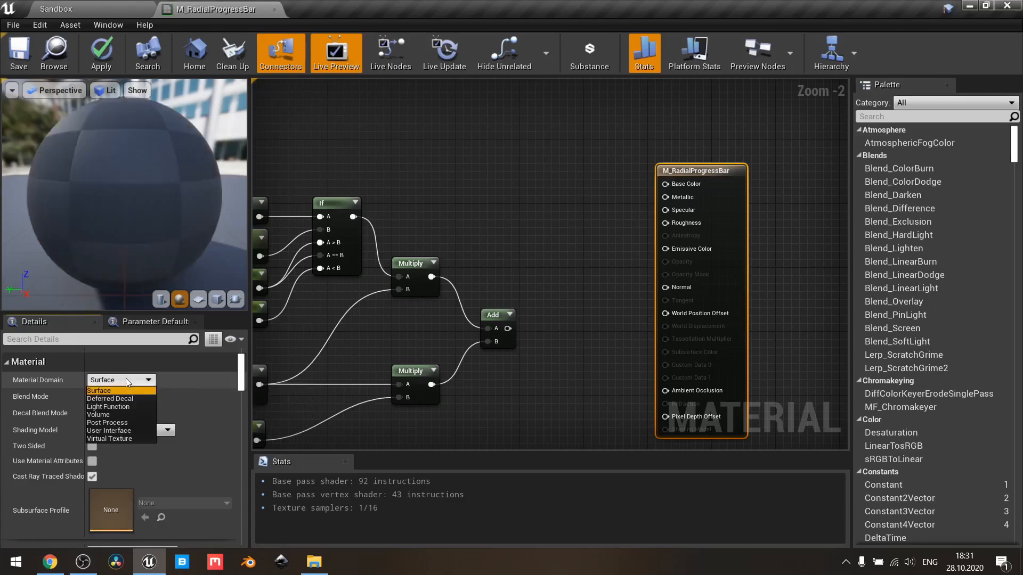
pyautogui.click(123, 431)
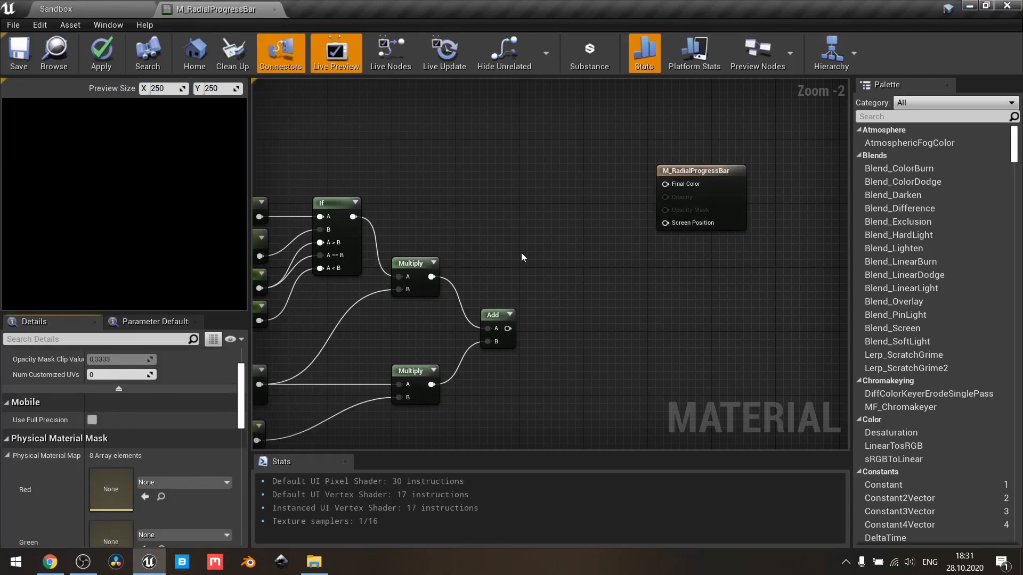
# - Set the material's Blend Mode to Translucent and connect the Add output to the result node's Opacity input
pyautogui.scroll(3, 244, 387)
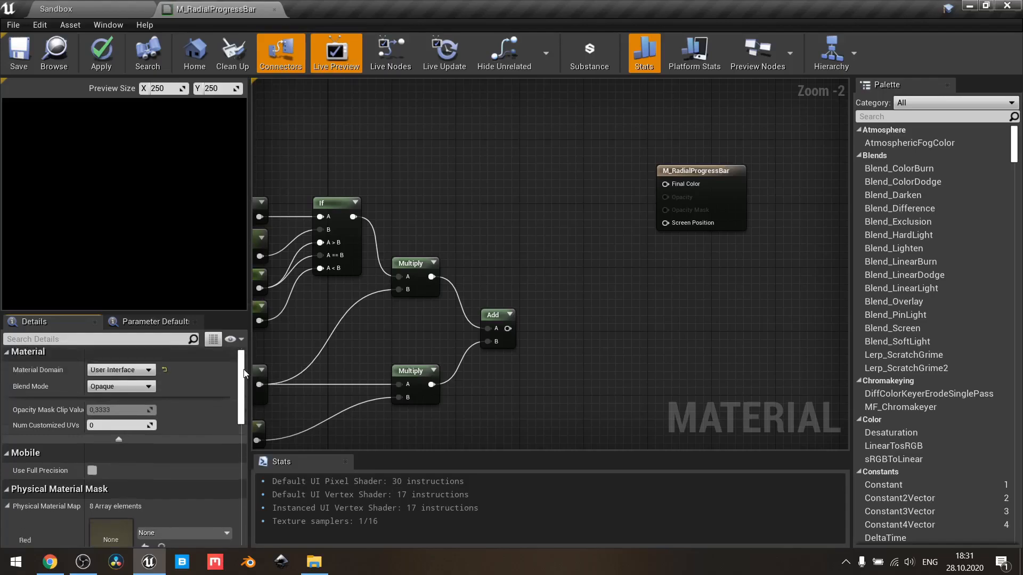
pyautogui.click(119, 391)
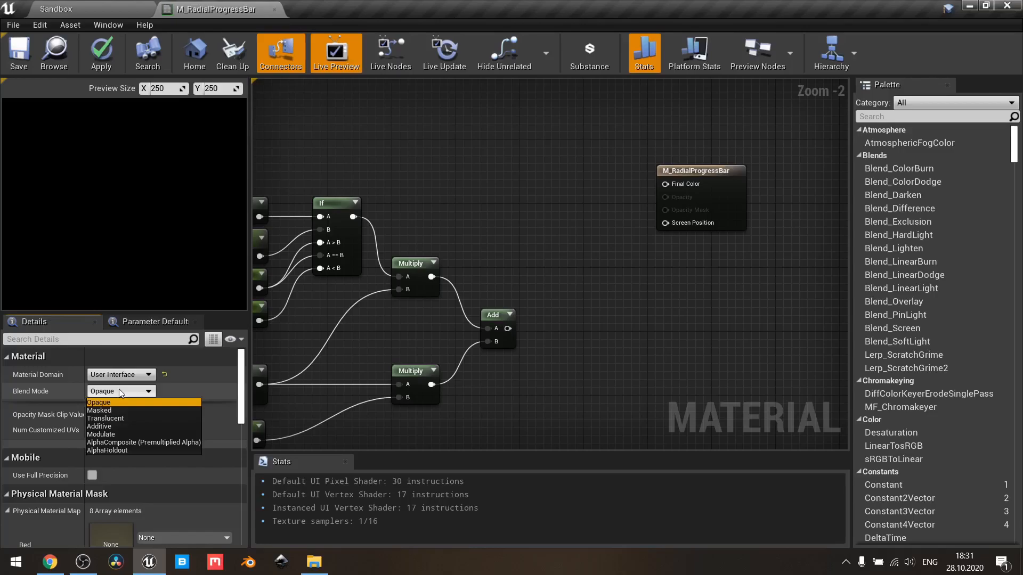
pyautogui.click(131, 419)
pyautogui.moveTo(507, 328); pyautogui.dragTo(576, 298)
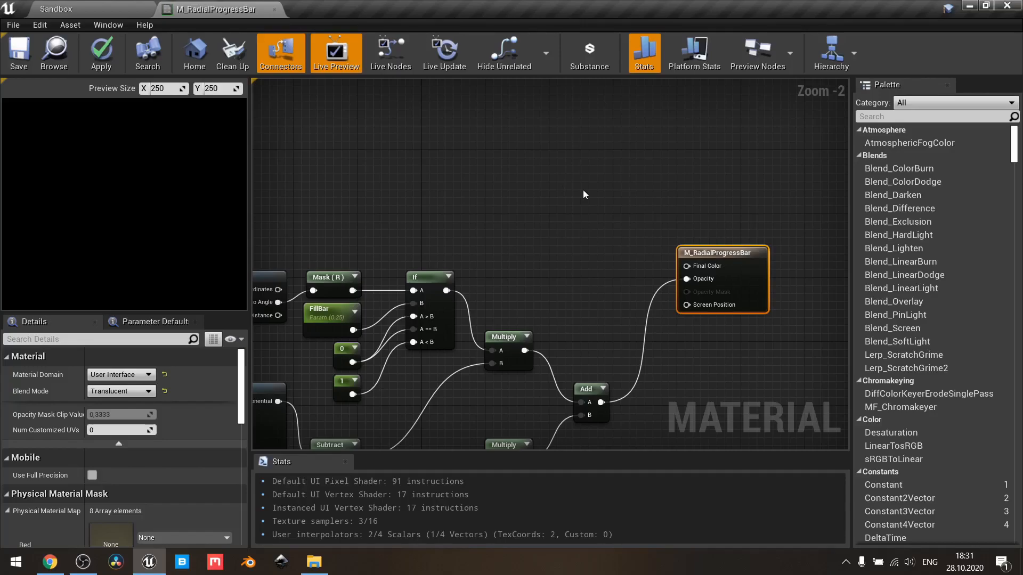
# - Add a Constant3Vector node above the result node and convert it to a parameter named Color
pyautogui.click(583, 190)
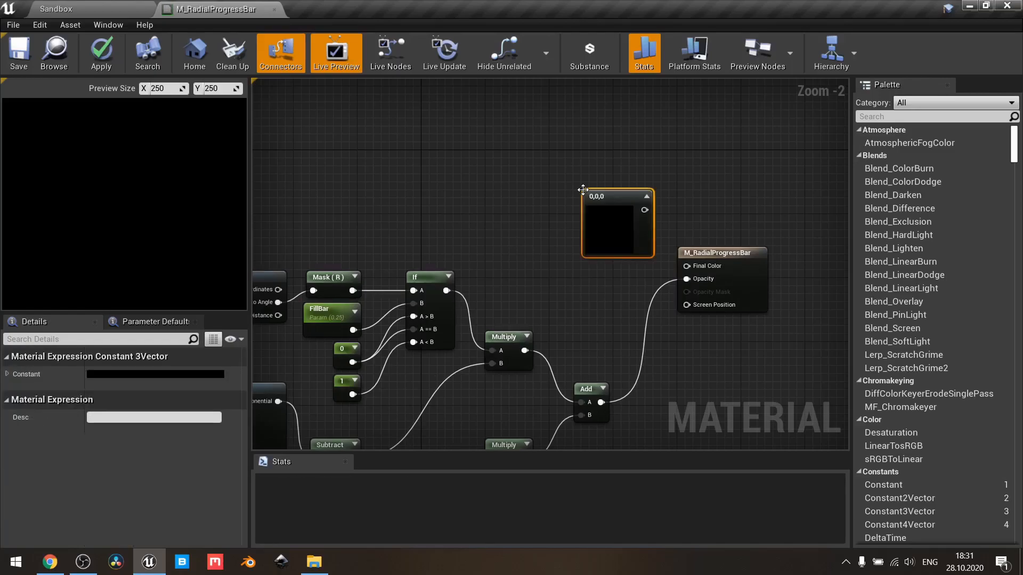
pyautogui.moveTo(582, 190); pyautogui.dragTo(575, 198)
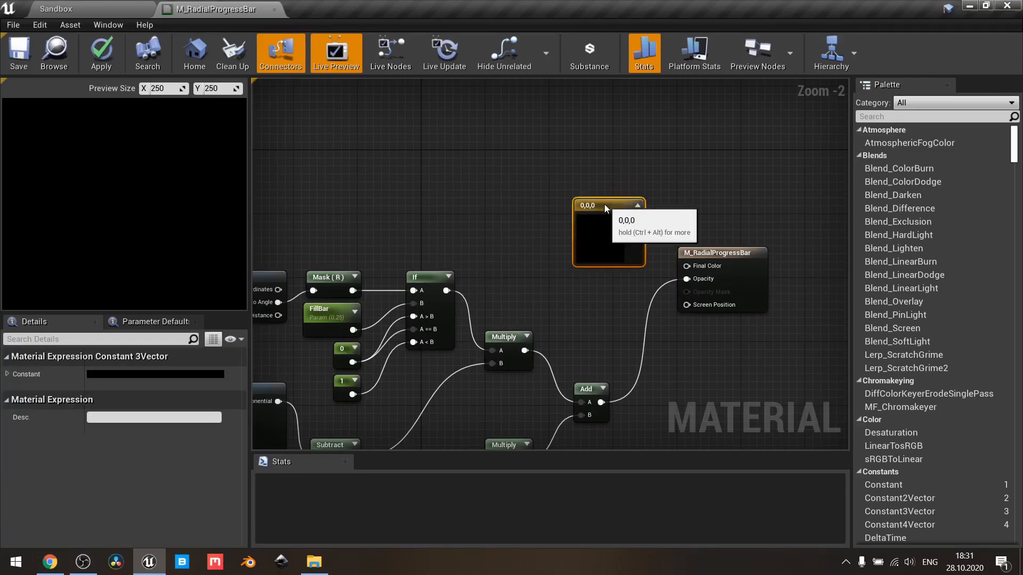
pyautogui.moveTo(604, 207); pyautogui.dragTo(588, 191)
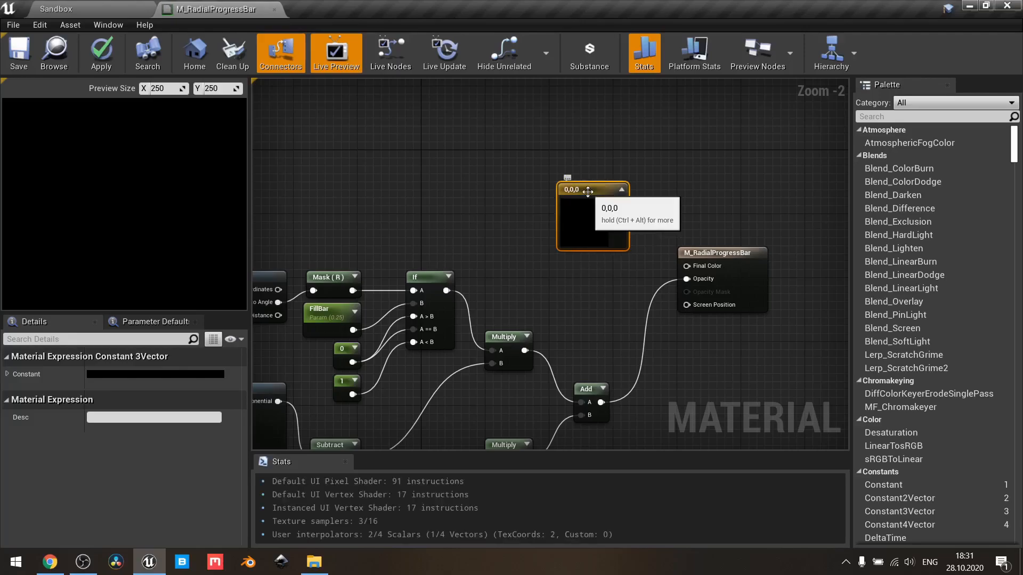
pyautogui.rightClick(588, 191)
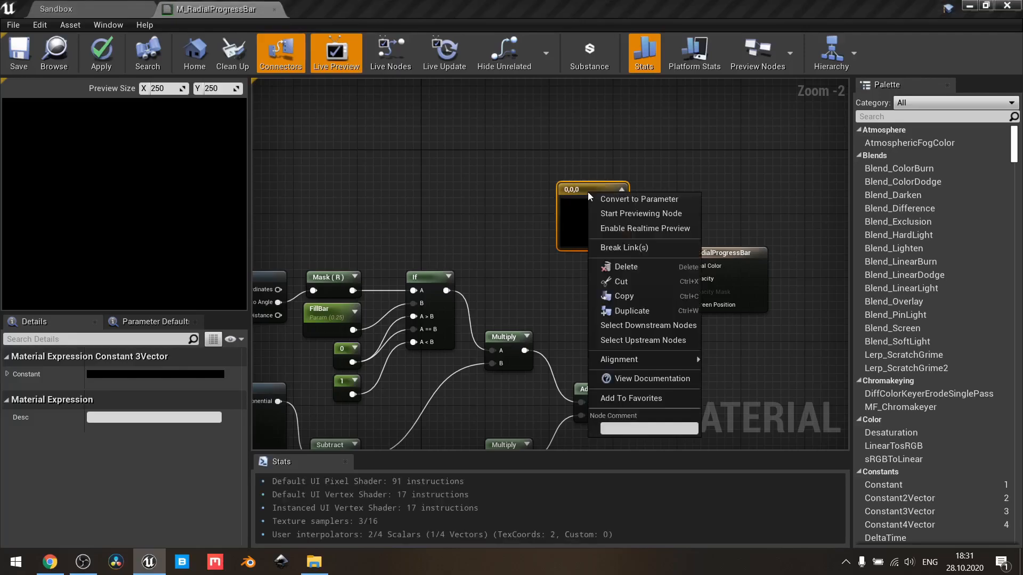
pyautogui.click(614, 200)
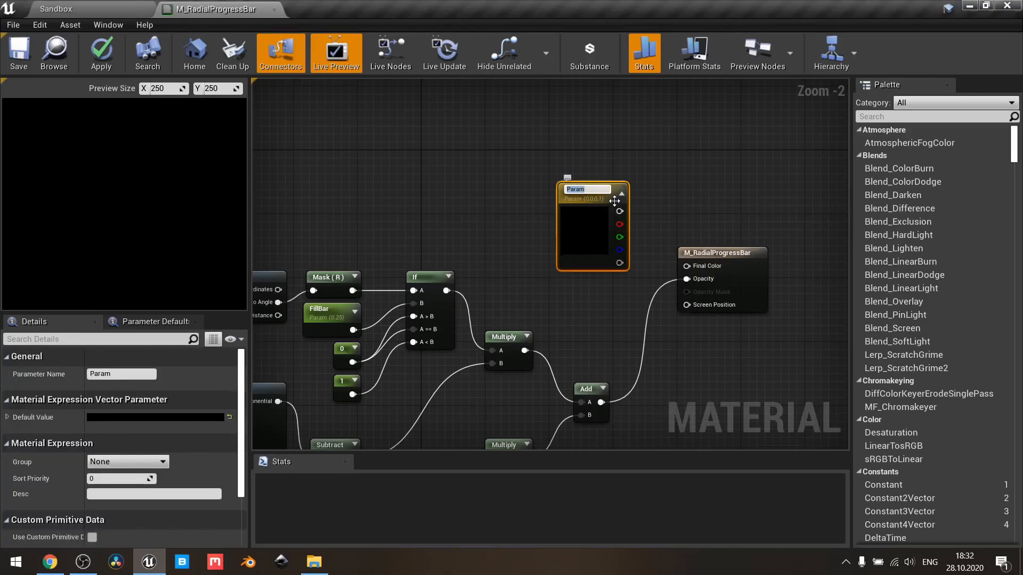
pyautogui.write('Color')
pyautogui.press('Return')
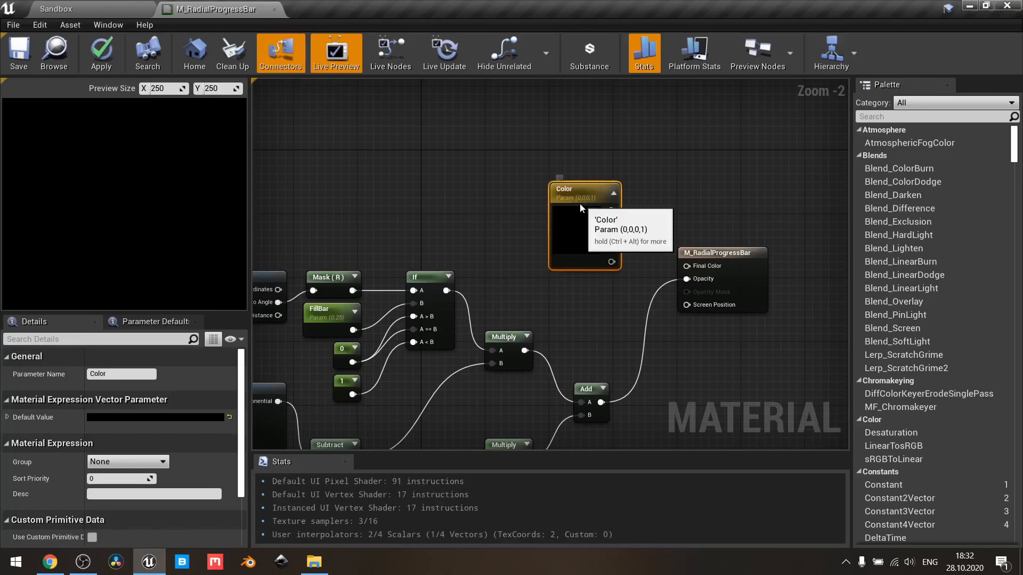
# - Set the Color parameter's default value to white with a V of 1 and connect it to the Final Color input
pyautogui.moveTo(580, 204); pyautogui.dragTo(572, 204)
pyautogui.doubleClick(568, 230)
pyautogui.click(750, 436)
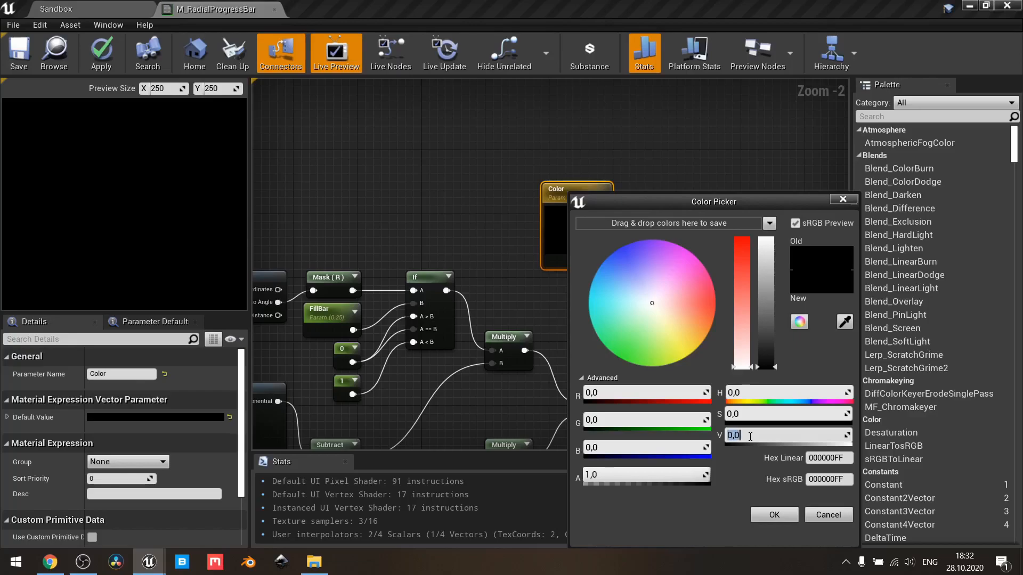
pyautogui.write('1')
pyautogui.press('Return')
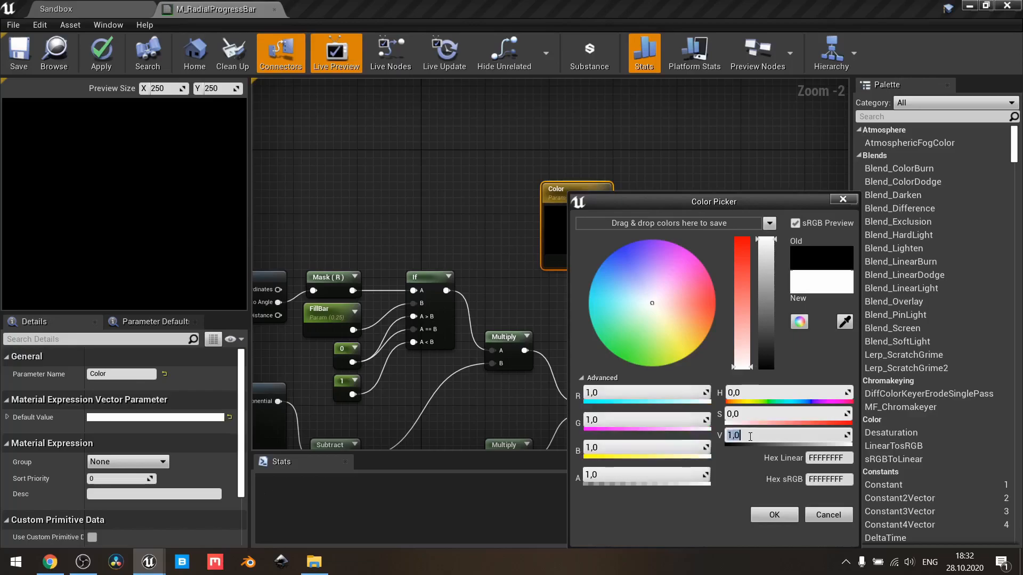
pyautogui.click(771, 514)
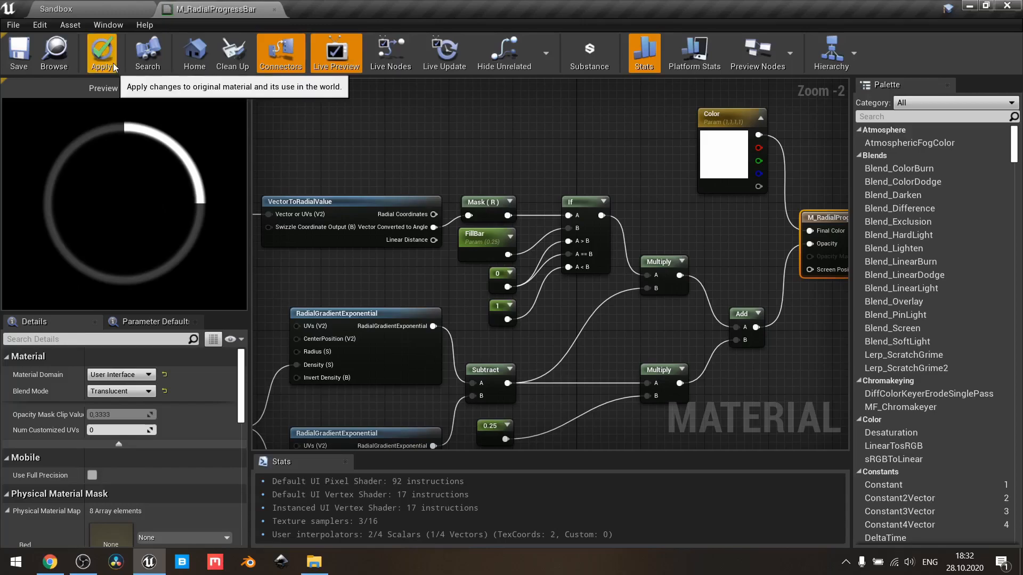
# - Save the material and open the MI_RadialProgressBar material instance from the GUI Materials folder
pyautogui.click(21, 58)
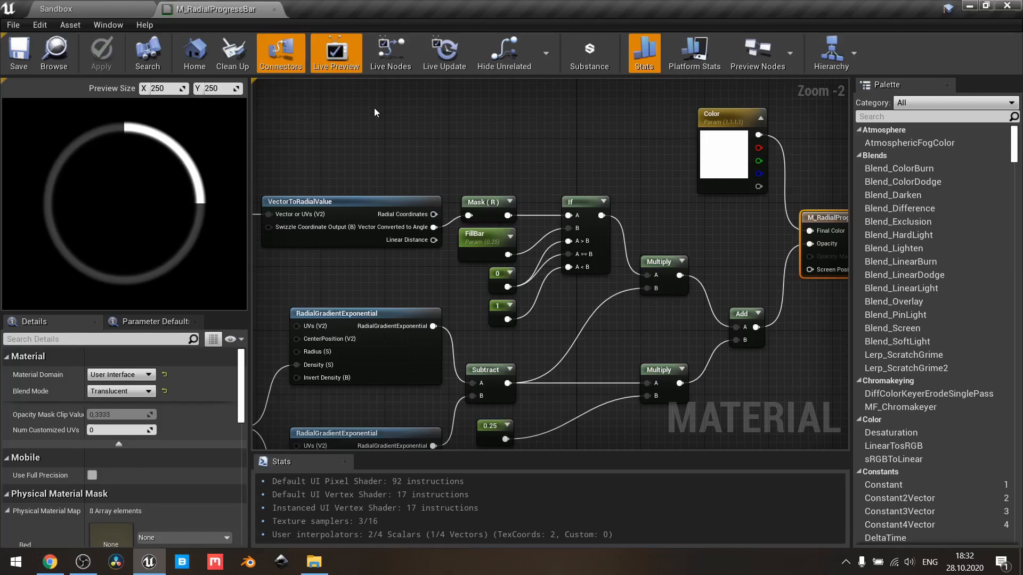
pyautogui.click(118, 3)
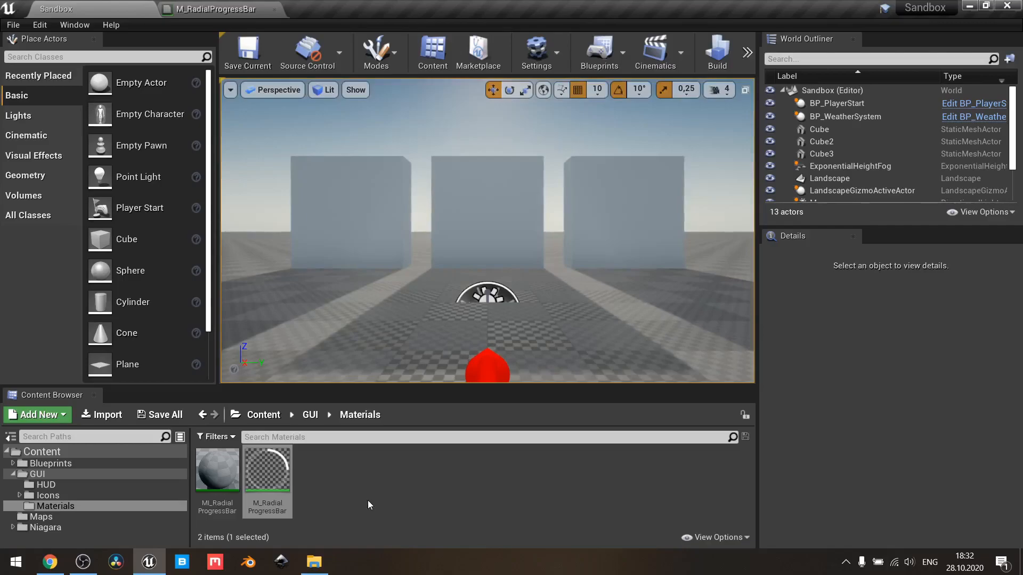
pyautogui.click(221, 475)
pyautogui.doubleClick(220, 475)
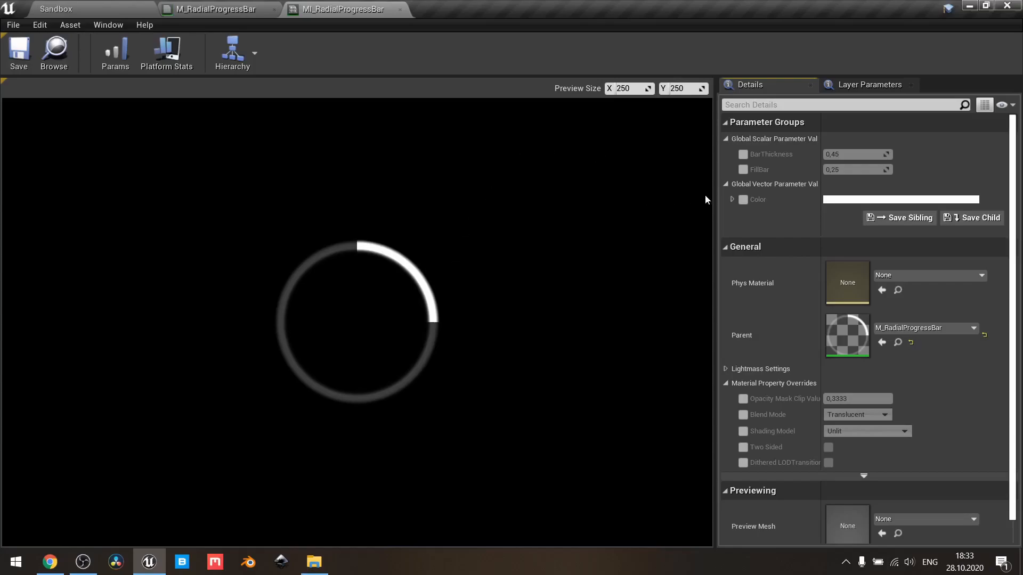
# - Enable the BarThickness, FillBar and Color parameter overrides in the material instance
pyautogui.click(743, 154)
pyautogui.click(741, 169)
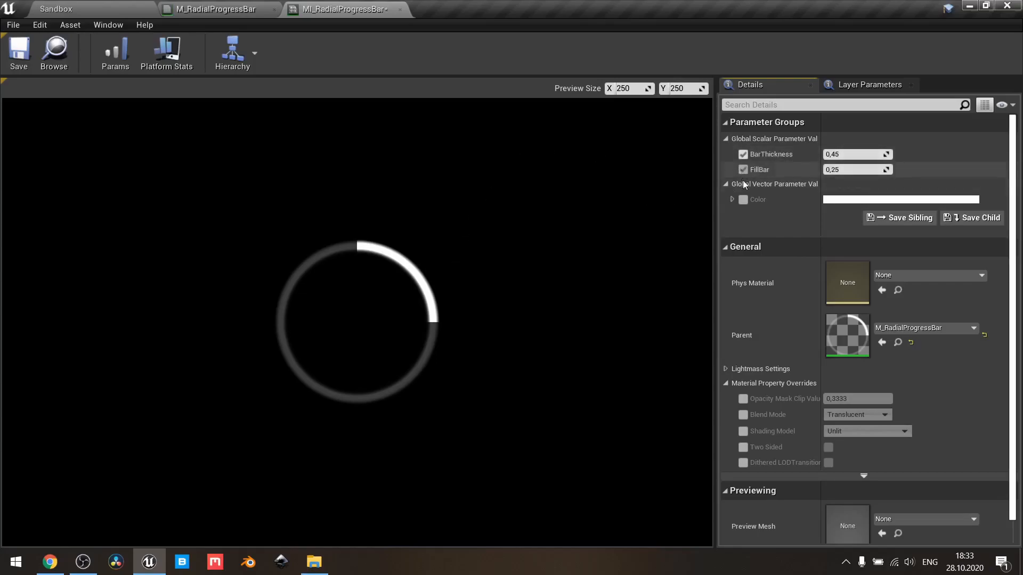
pyautogui.click(741, 201)
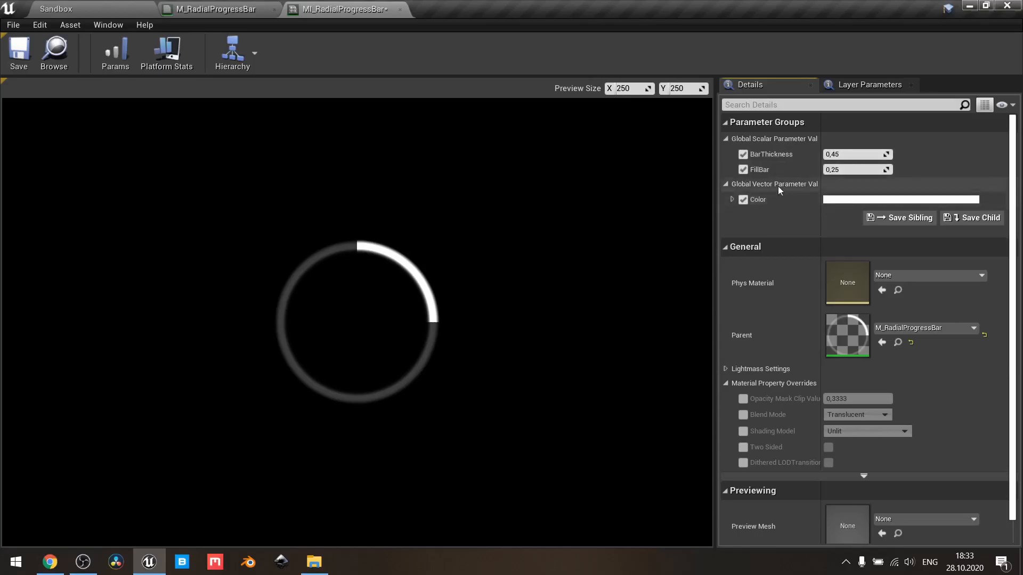
# - Set the instance's Color override to magenta by changing its green component to 0
pyautogui.click(848, 203)
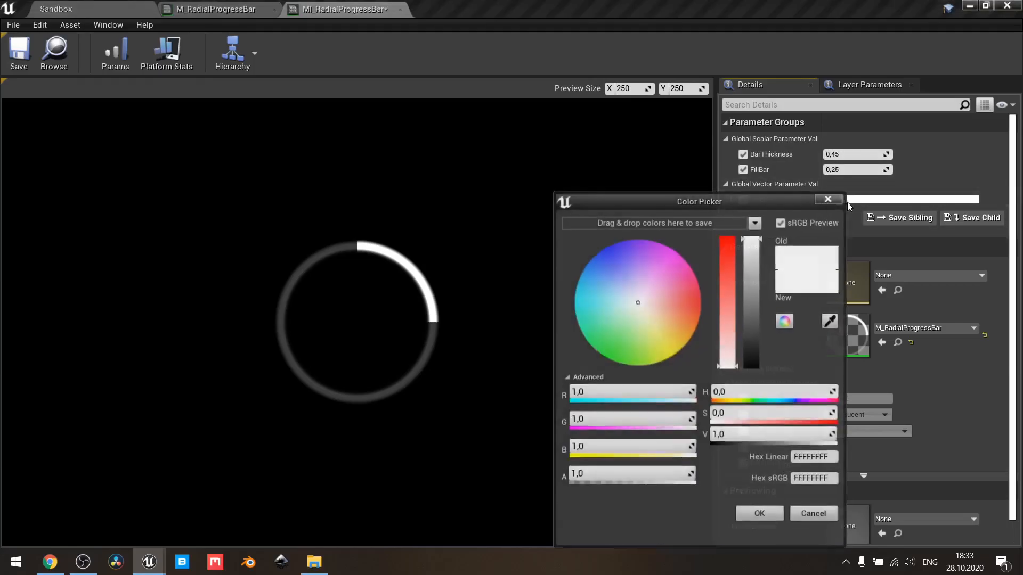
pyautogui.click(597, 420)
pyautogui.write('0')
pyautogui.press('Return')
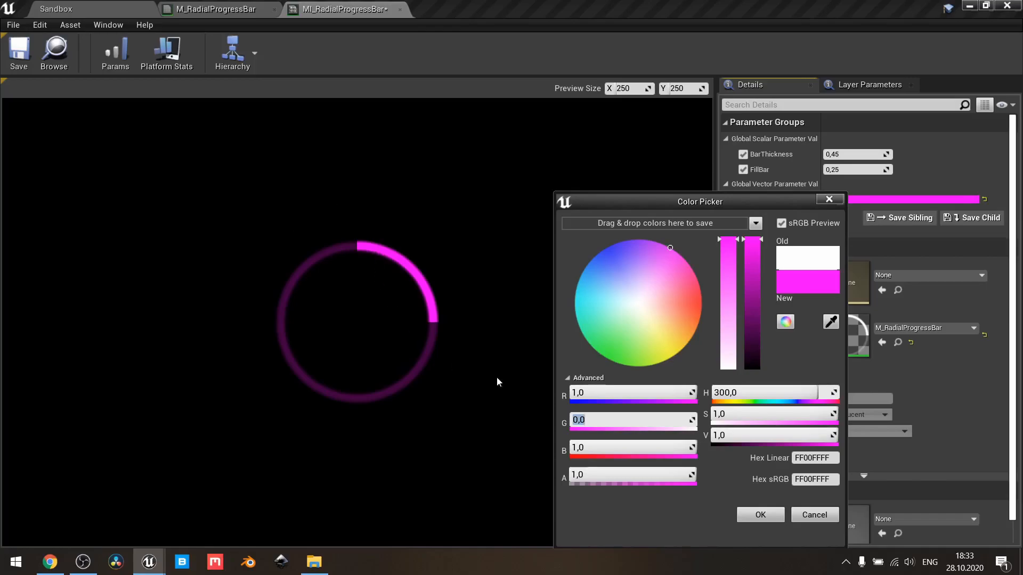
pyautogui.click(762, 514)
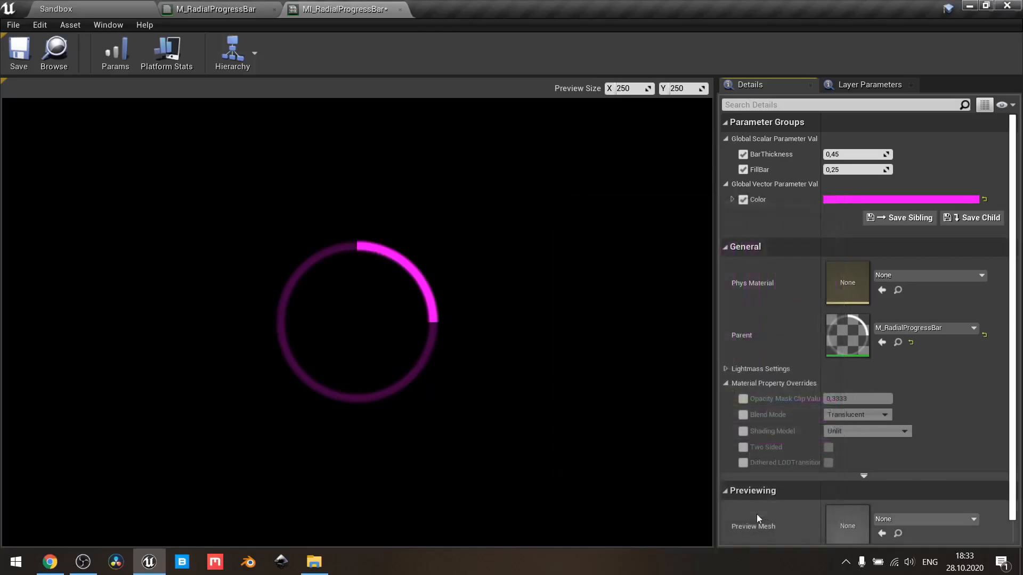
# - Set the material instance's BarThickness to 0.25 and its FillBar to 0
pyautogui.click(855, 157)
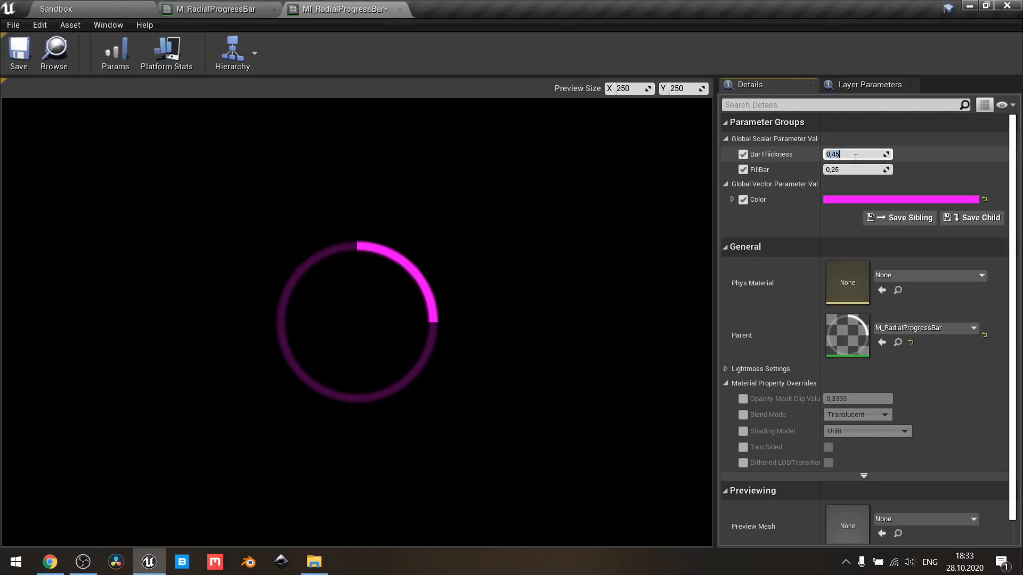
pyautogui.write(',25')
pyautogui.press('Return')
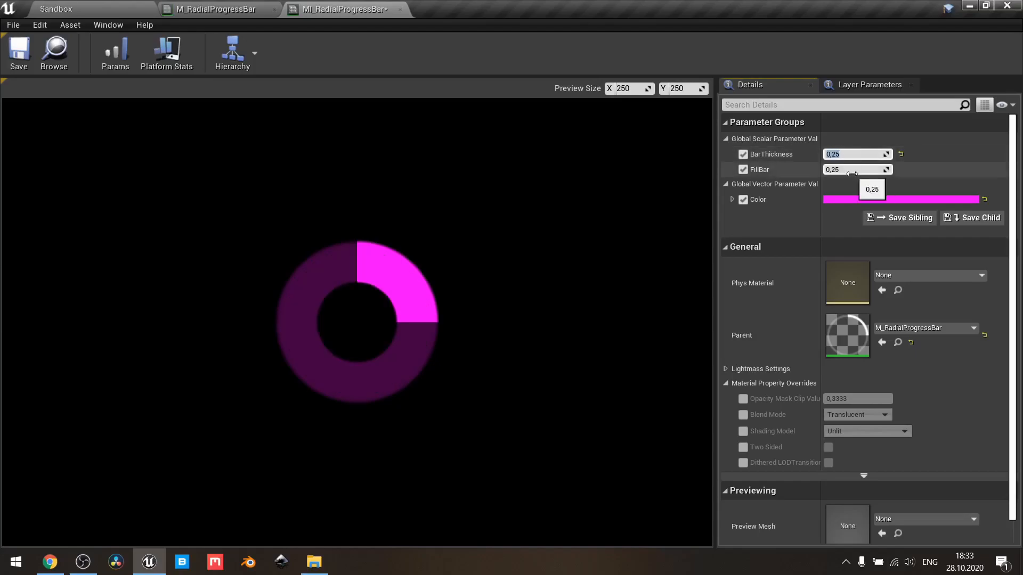
pyautogui.click(852, 169)
pyautogui.write('0')
pyautogui.press('Return')
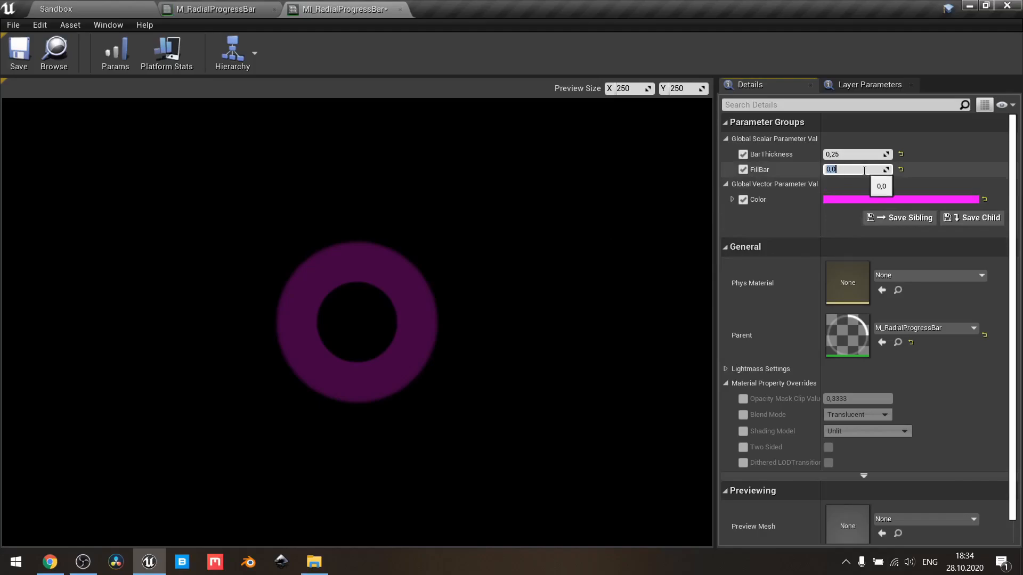
# - Adjust the material instance's FillBar to about 0.02 to test a small filled segment
pyautogui.moveTo(885, 169); pyautogui.dragTo(956, 170)
pyautogui.moveTo(860, 170); pyautogui.dragTo(828, 170)
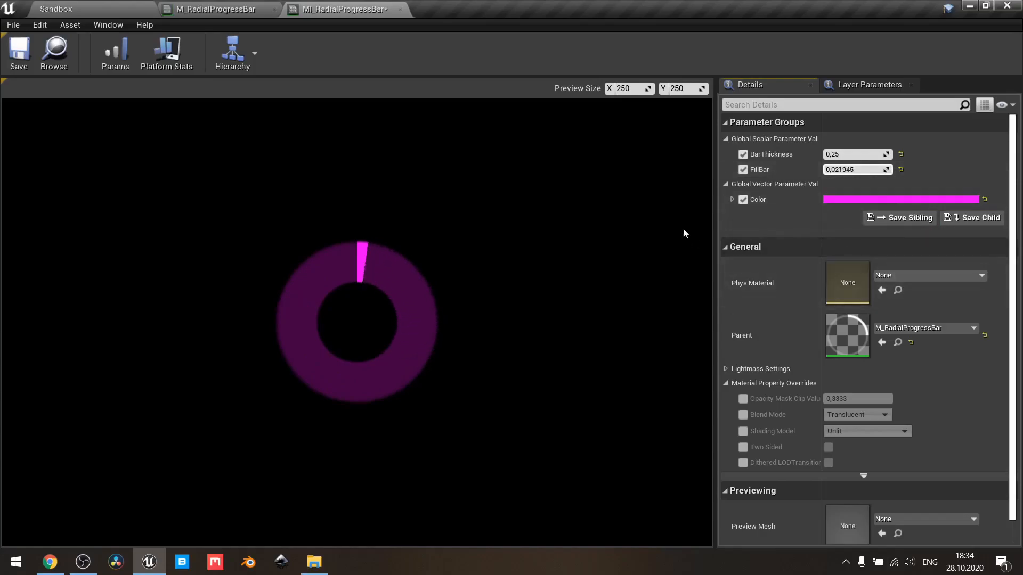
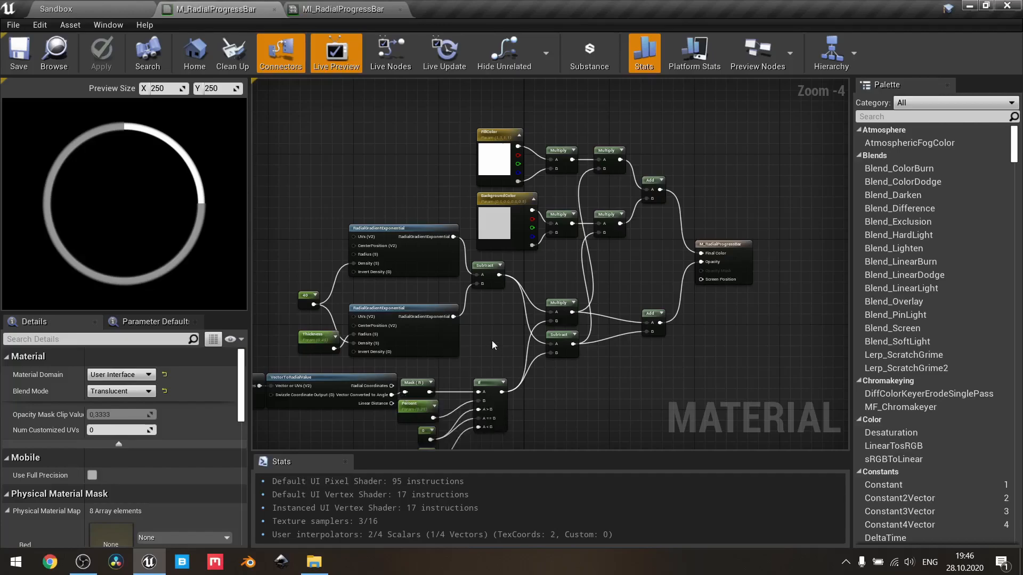
# - Examine the revised M_RadialProgressBar node graph, from the texture coordinates through to the final outputs, and its ring preview
pyautogui.moveTo(491, 337); pyautogui.dragTo(789, 234, button='right')
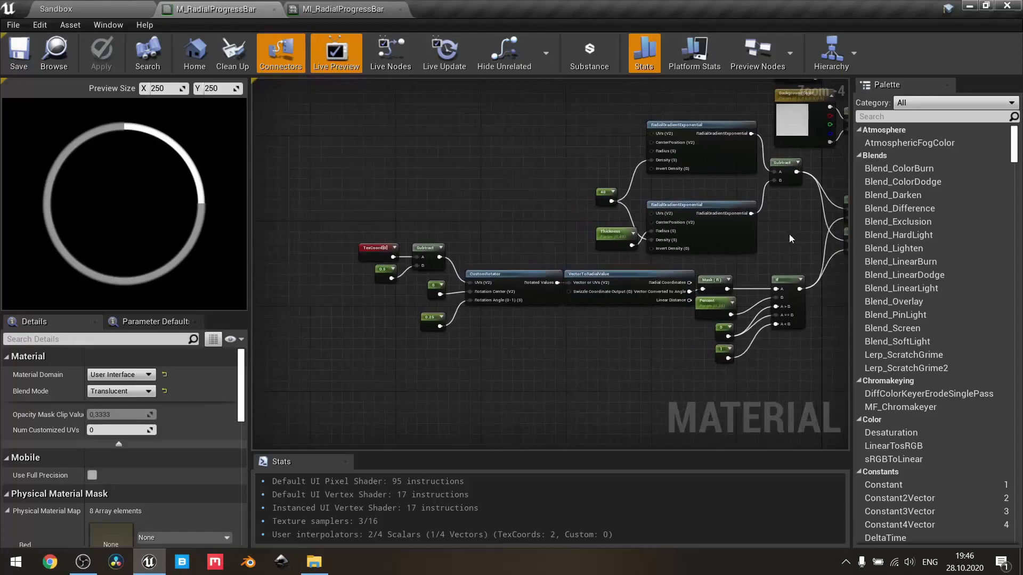
pyautogui.moveTo(670, 322); pyautogui.dragTo(458, 345, button='right')
pyautogui.scroll(-1, 515, 315)
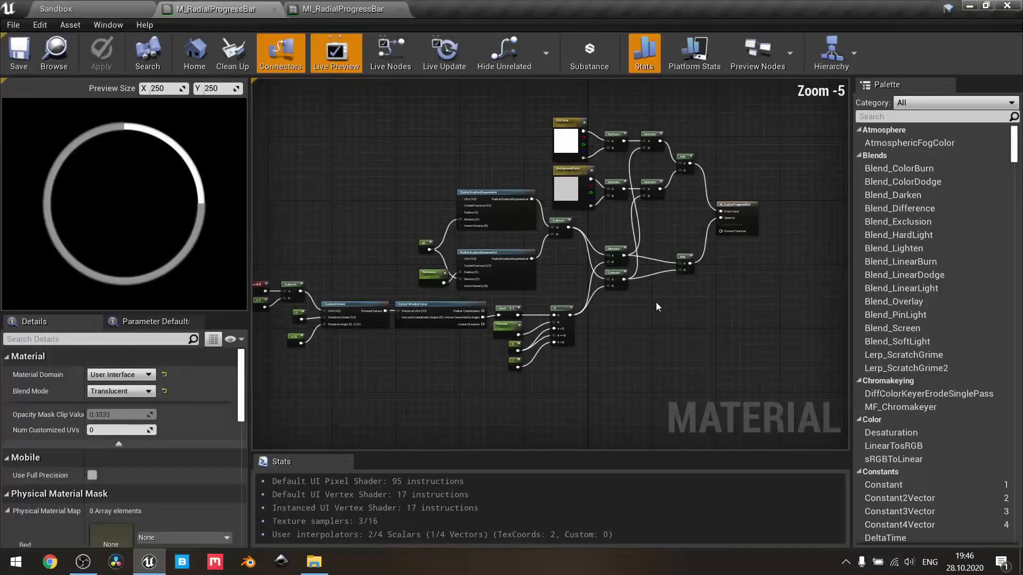
pyautogui.moveTo(676, 383); pyautogui.dragTo(732, 387, button='right')
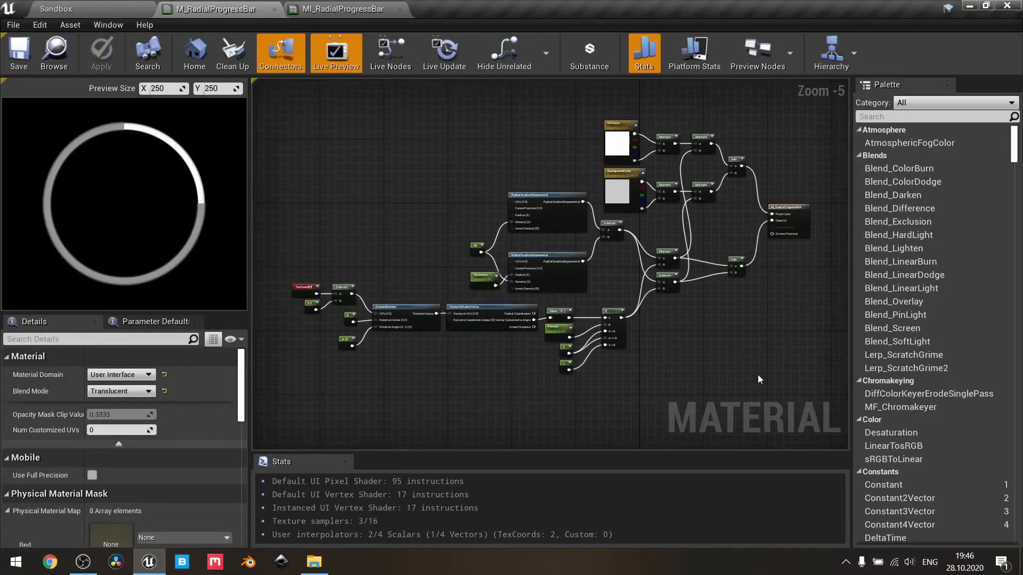
pyautogui.moveTo(273, 93); pyautogui.dragTo(762, 410)
pyautogui.click(736, 358)
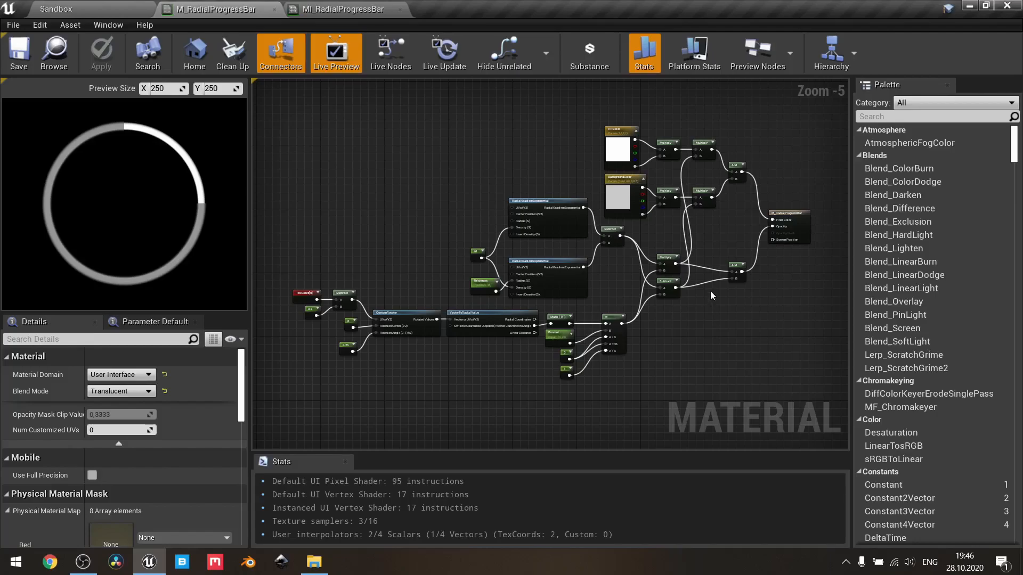
pyautogui.scroll(2, 710, 291)
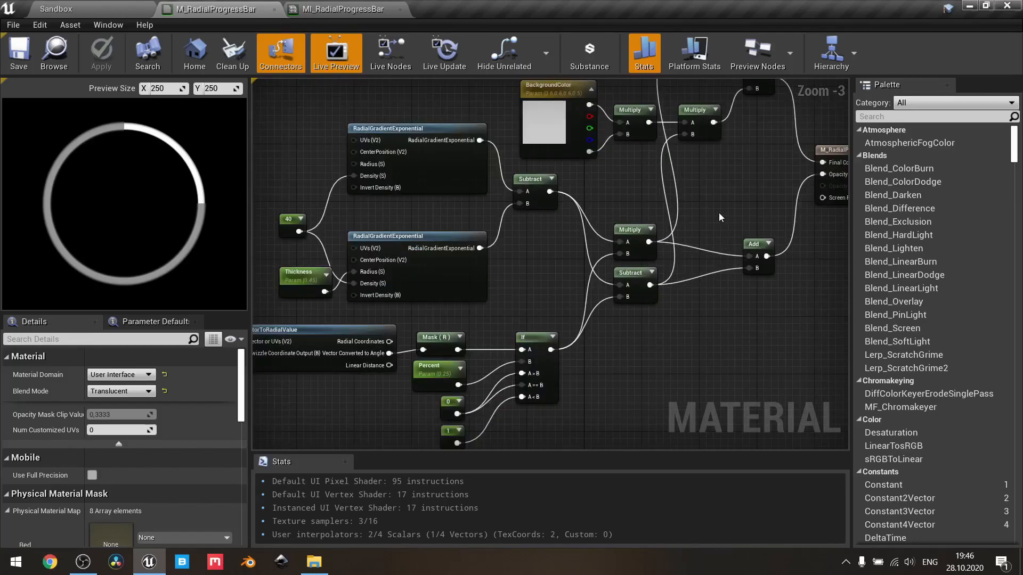
pyautogui.moveTo(714, 198); pyautogui.dragTo(775, 281, button='right')
pyautogui.moveTo(610, 335); pyautogui.dragTo(609, 247, button='right')
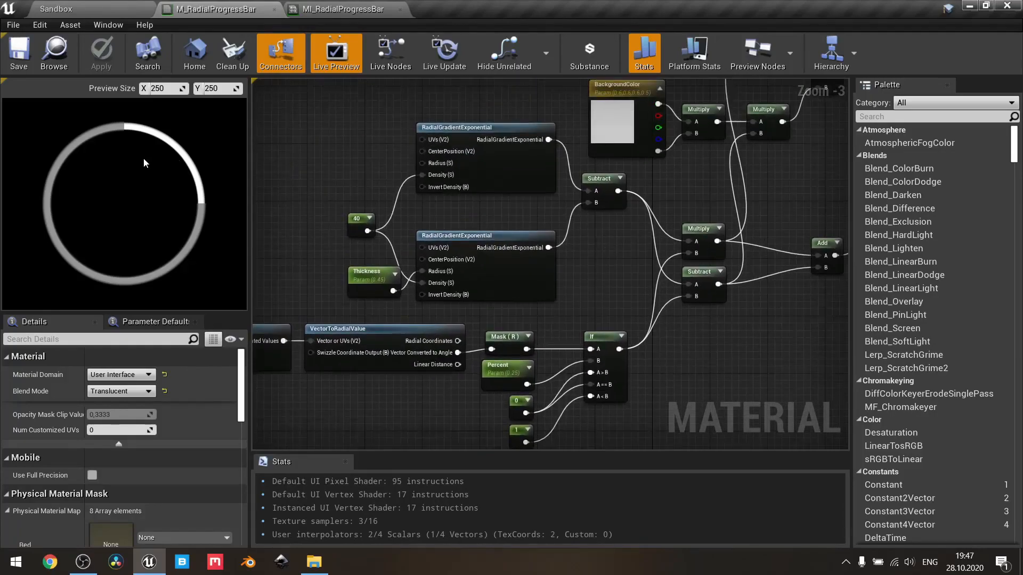
pyautogui.scroll(2, 148, 149)
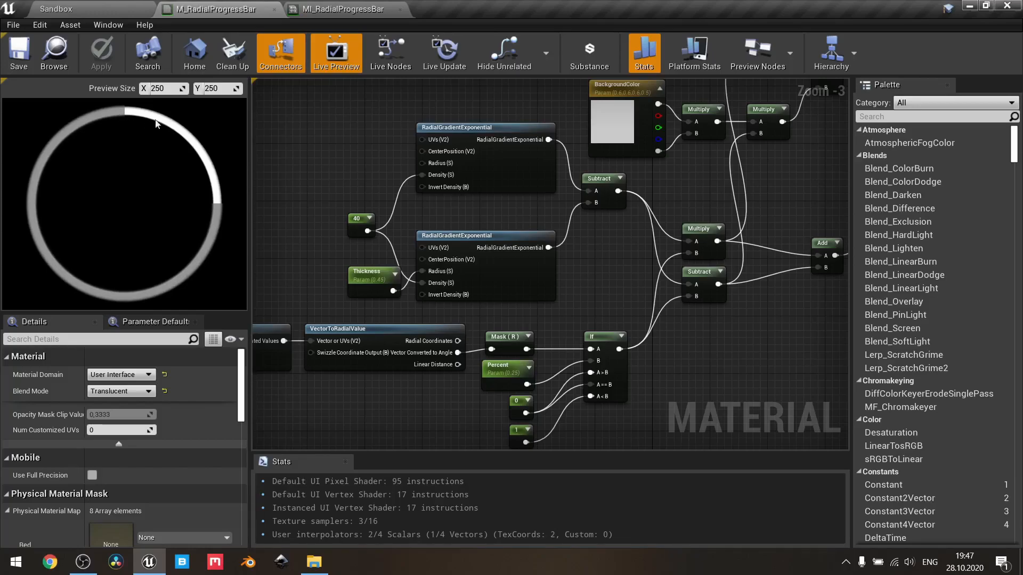
# - Preview the Subtract node that combines the two RadialGradientExponential outputs
pyautogui.moveTo(615, 246); pyautogui.dragTo(522, 288, button='right')
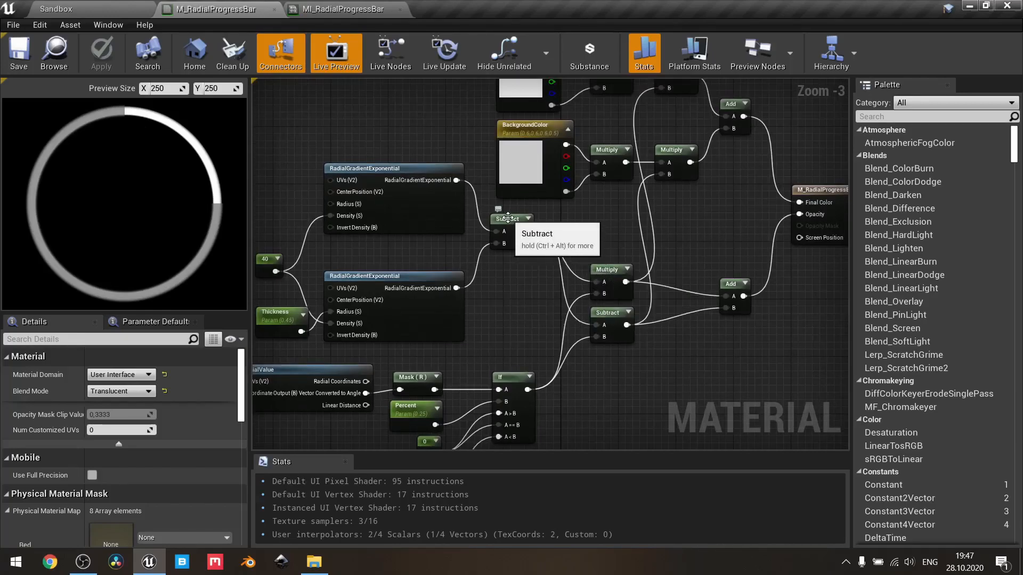
pyautogui.rightClick(508, 217)
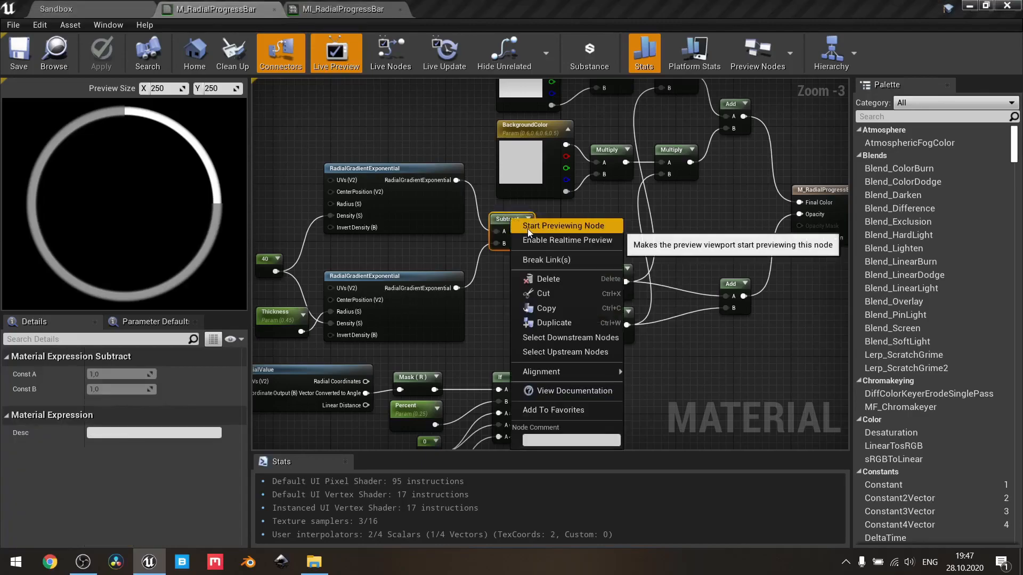
pyautogui.click(529, 227)
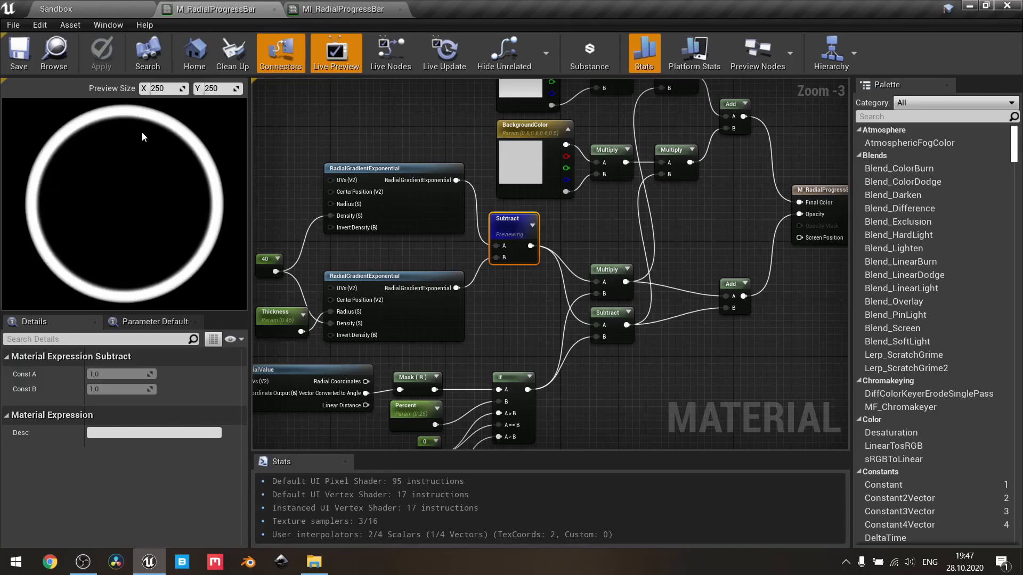
# - Preview the Multiply node fed by the ring Subtract and the If output, and review the radial gradient nodes behind it
pyautogui.moveTo(561, 284); pyautogui.dragTo(567, 228, button='right')
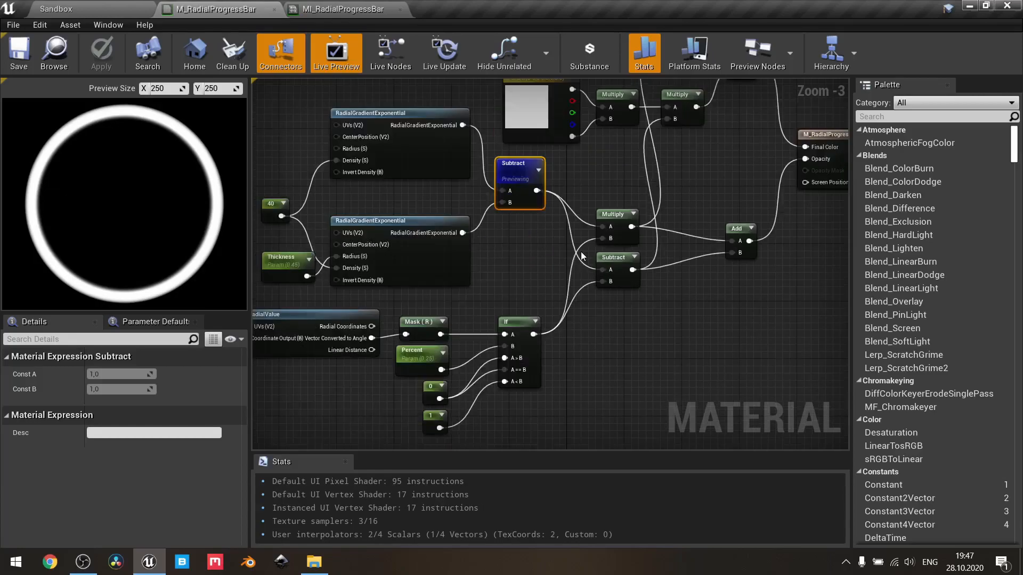
pyautogui.rightClick(609, 219)
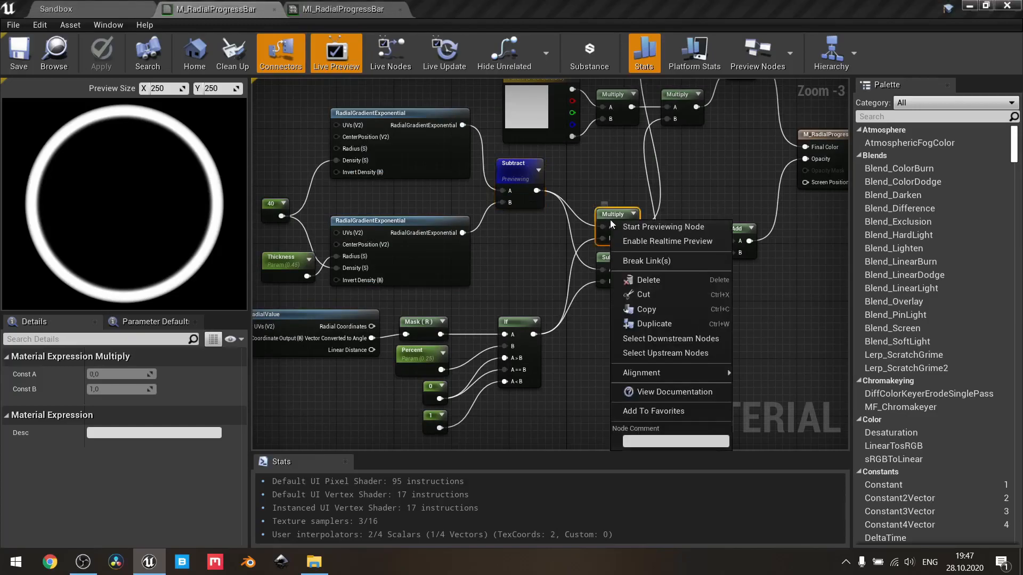
pyautogui.click(623, 228)
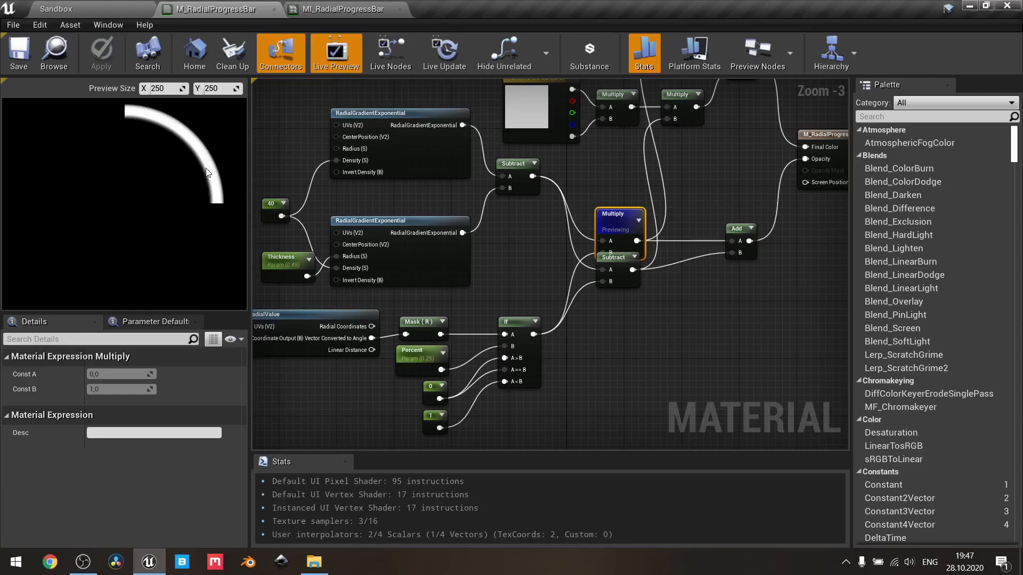
pyautogui.click(512, 164)
pyautogui.moveTo(458, 152); pyautogui.dragTo(458, 152)
pyautogui.click(514, 243)
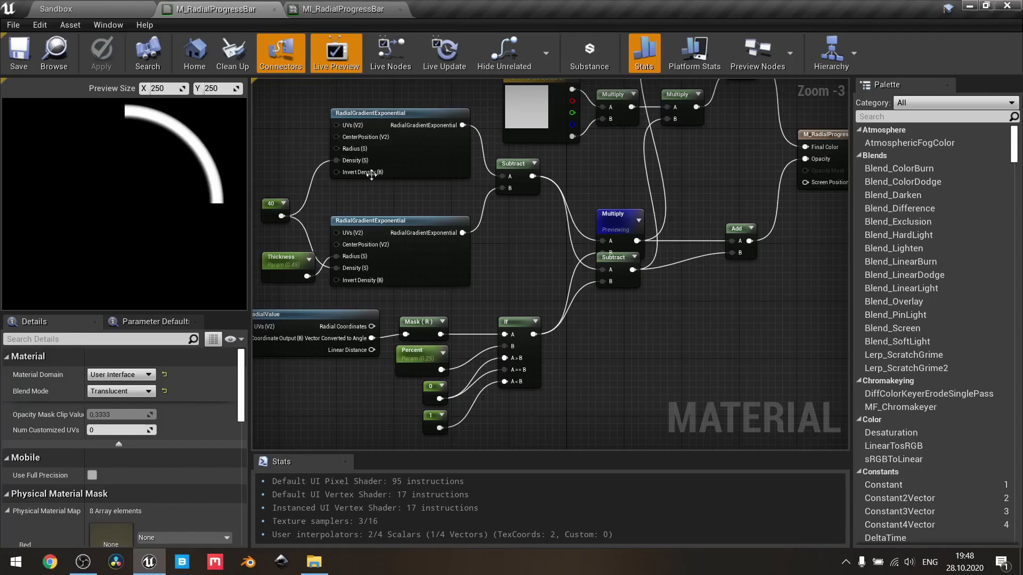
pyautogui.moveTo(528, 247); pyautogui.dragTo(585, 292, button='right')
pyautogui.moveTo(590, 309); pyautogui.dragTo(353, 193)
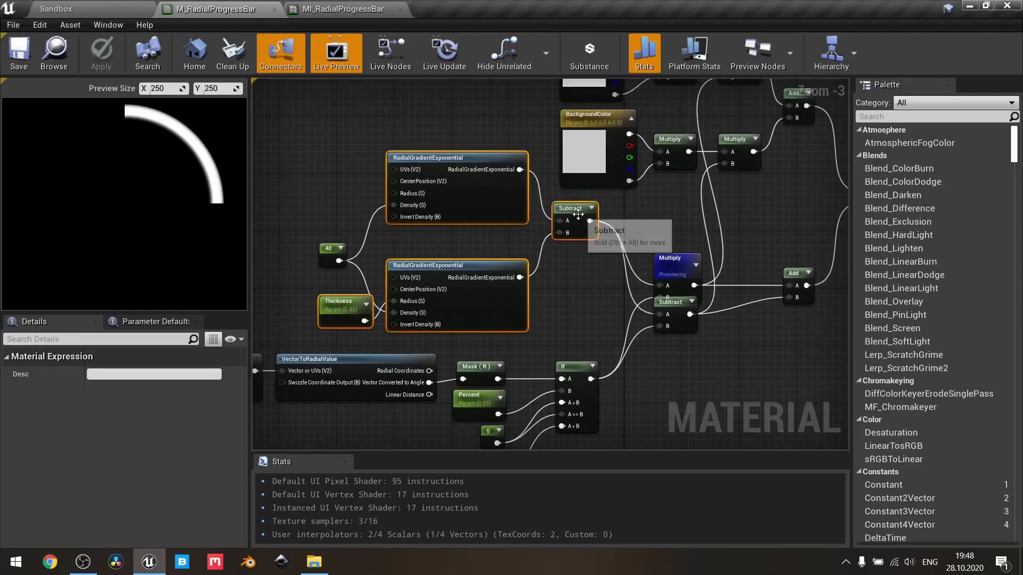
pyautogui.click(584, 284)
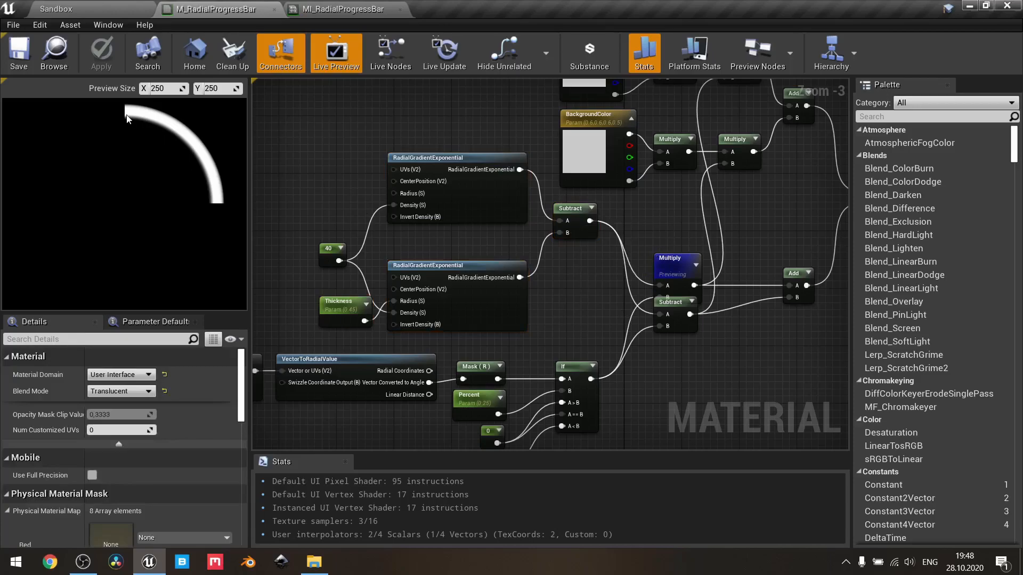
# - Preview the Subtract node that removes the If output from the ring, and compare it with the neighbouring Multiply node
pyautogui.scroll(2, 676, 319)
pyautogui.click(681, 322)
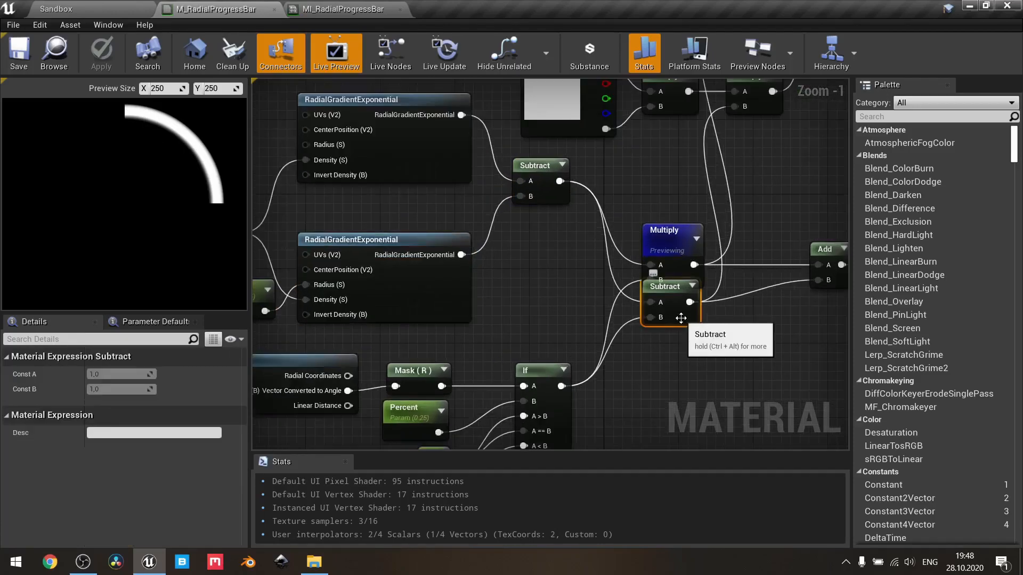
pyautogui.rightClick(682, 320)
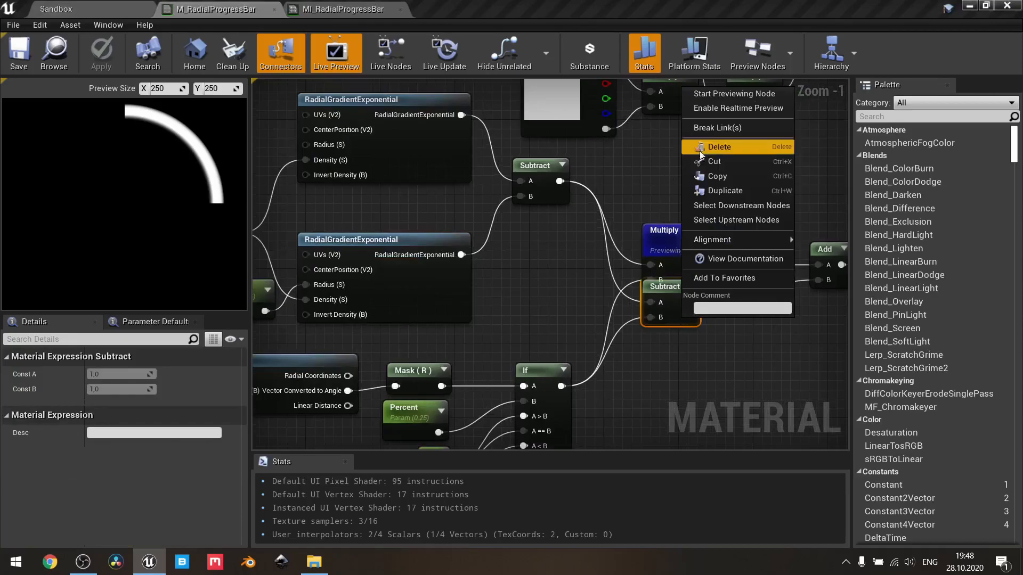
pyautogui.click(749, 93)
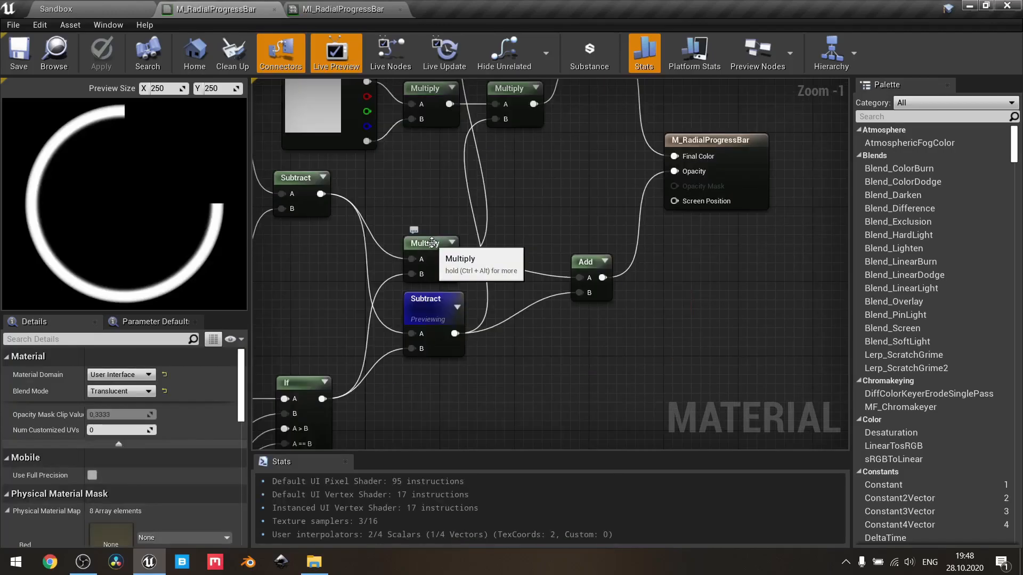
pyautogui.moveTo(473, 374); pyautogui.dragTo(418, 244)
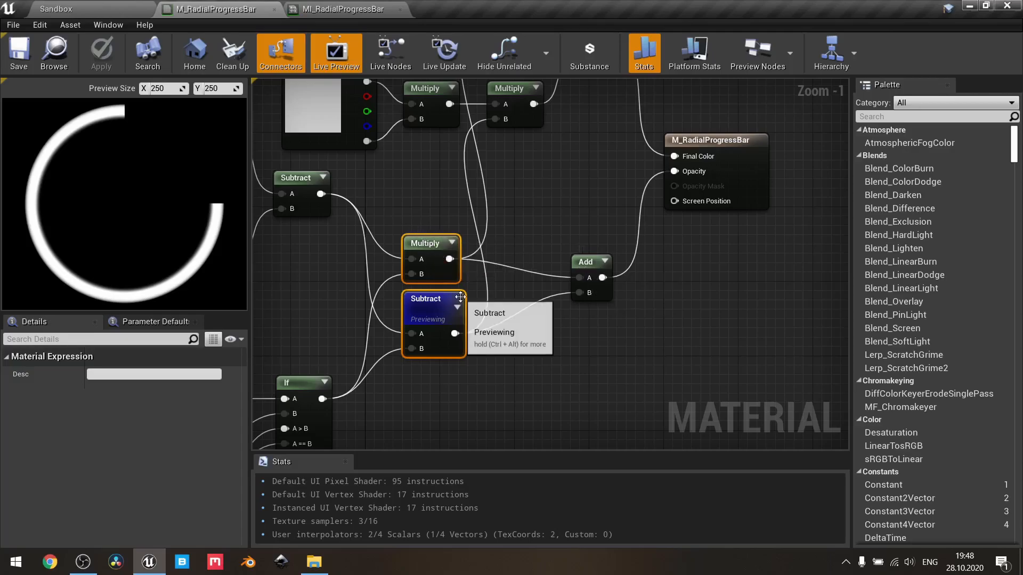
pyautogui.moveTo(536, 229); pyautogui.dragTo(597, 370, button='right')
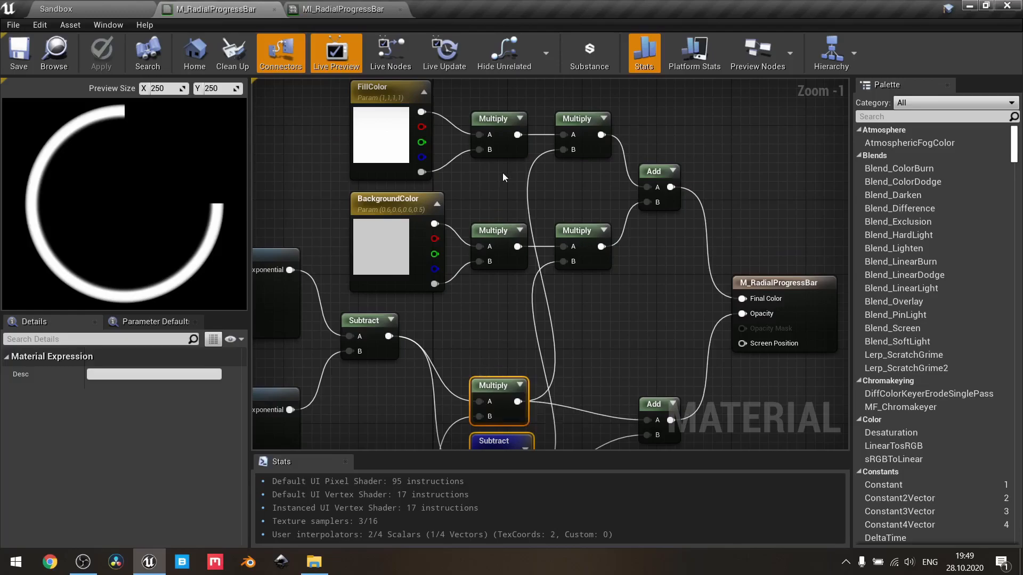
# - Try a red component of 1 for BackgroundColor in the MI_RadialProgressBar instance, and cancel the color change
pyautogui.click(359, 5)
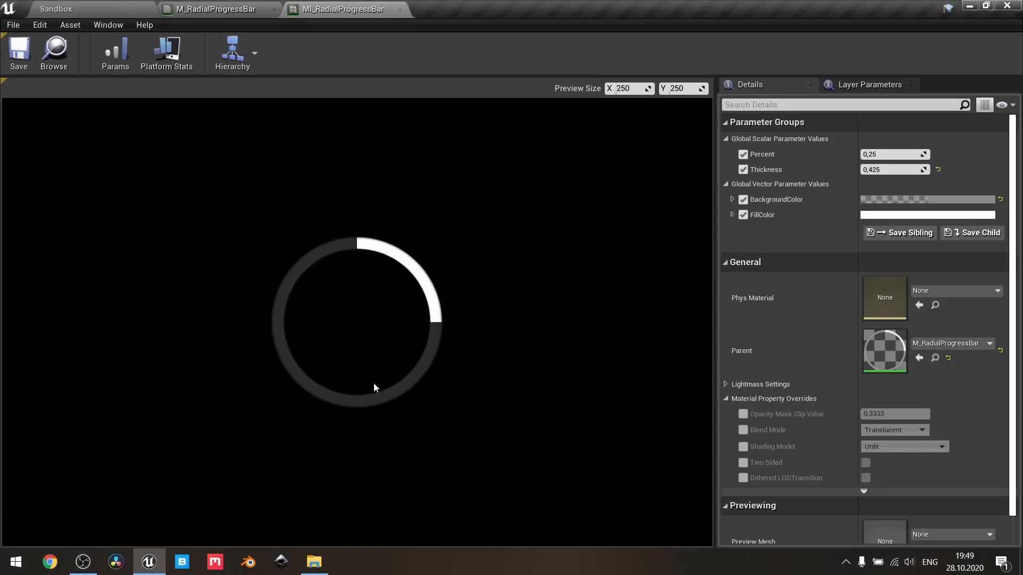
pyautogui.click(943, 204)
pyautogui.click(711, 397)
pyautogui.write('1')
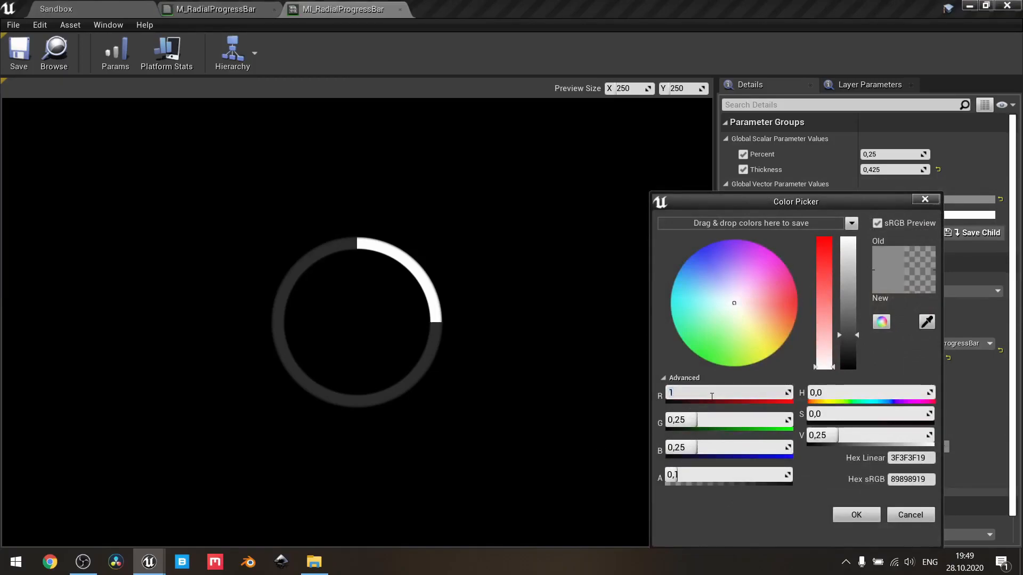
pyautogui.press('Return')
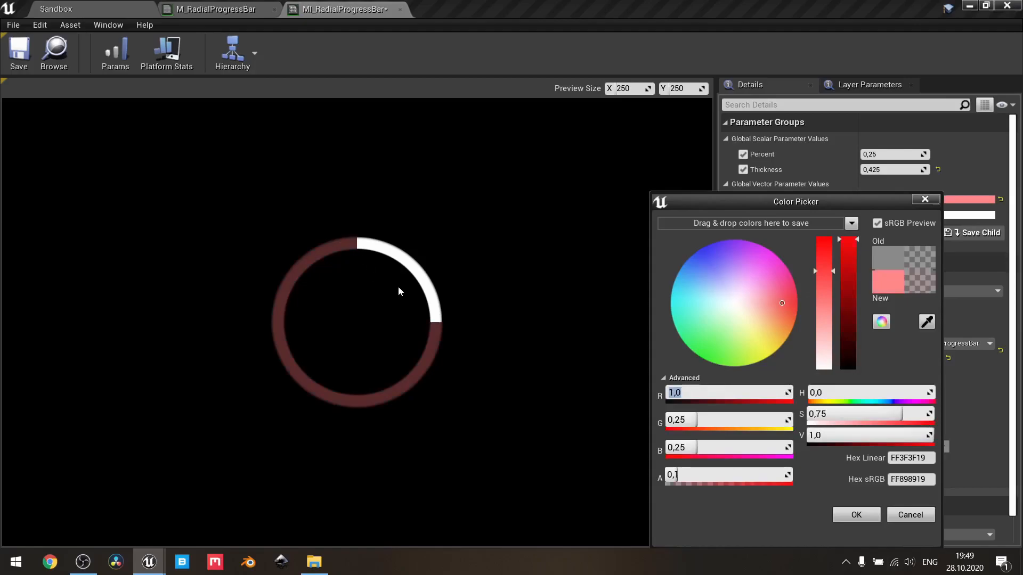
pyautogui.click(910, 514)
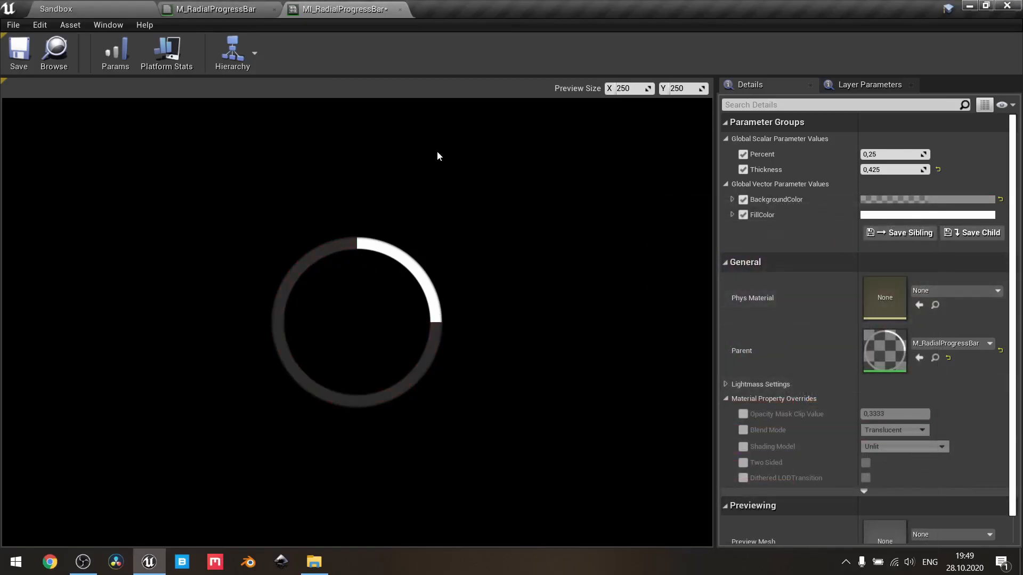
# - Examine how the FillColor and BackgroundColor branches of M_RadialProgressBar are multiplied by the ring masks and added into Final Color
pyautogui.click(242, 8)
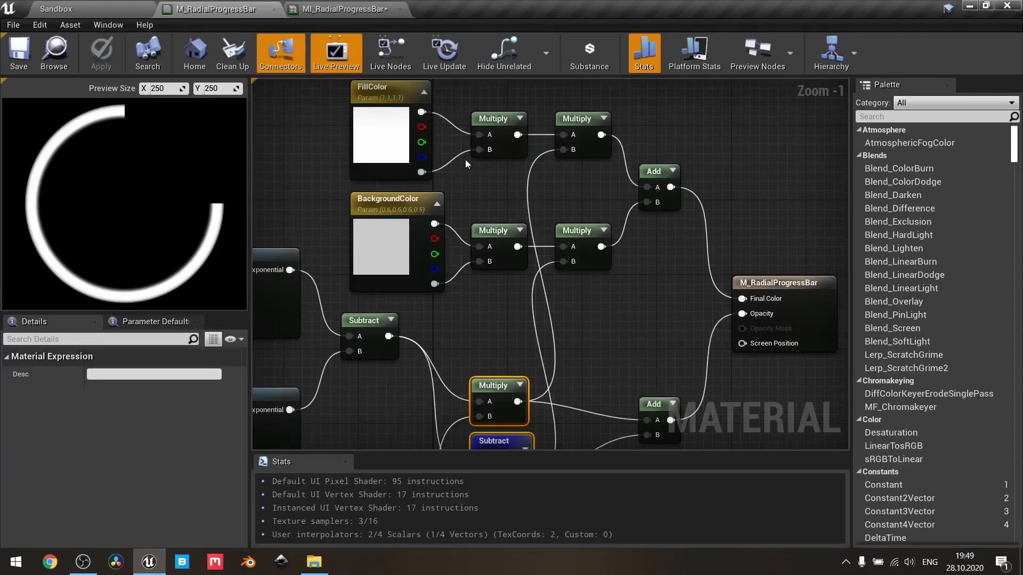
pyautogui.moveTo(510, 163); pyautogui.dragTo(509, 206, button='right')
pyautogui.moveTo(310, 119); pyautogui.dragTo(612, 208)
pyautogui.click(455, 177)
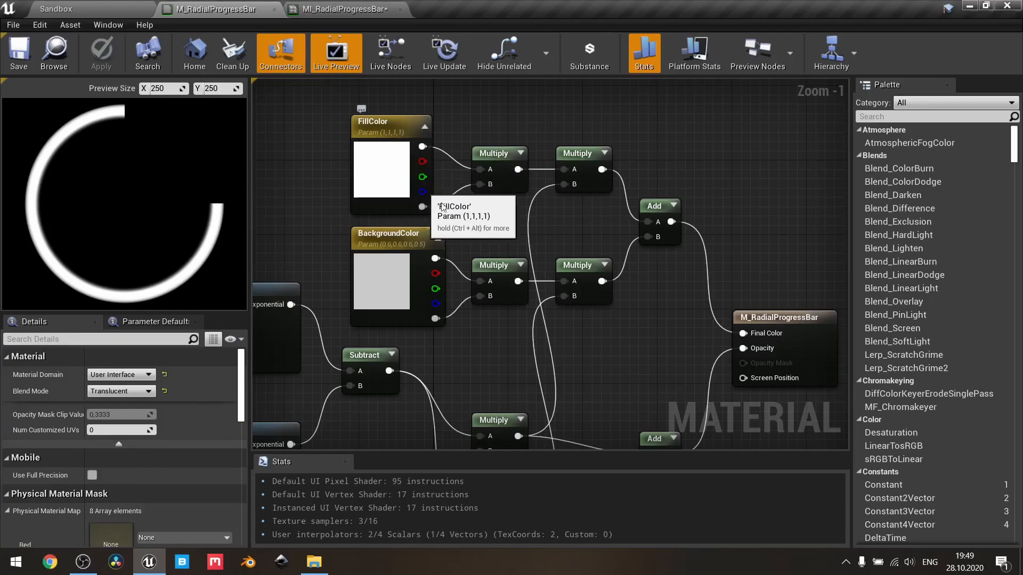
pyautogui.moveTo(329, 134); pyautogui.dragTo(581, 181)
pyautogui.moveTo(571, 269); pyautogui.dragTo(608, 136, button='right')
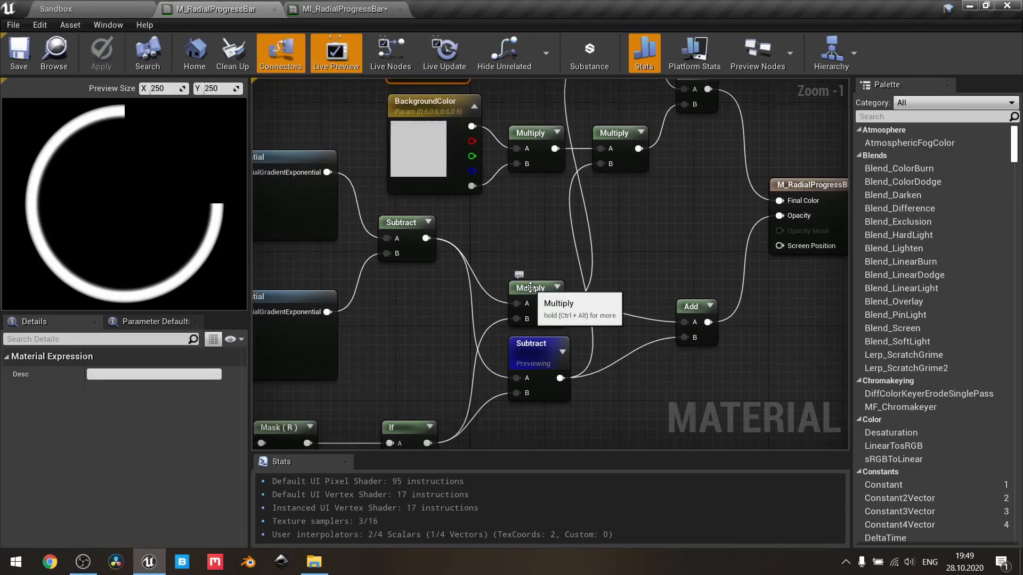
pyautogui.click(529, 288)
pyautogui.moveTo(624, 195); pyautogui.dragTo(634, 305, button='right')
pyautogui.moveTo(634, 304); pyautogui.dragTo(468, 245)
pyautogui.moveTo(547, 319); pyautogui.dragTo(580, 103, button='right')
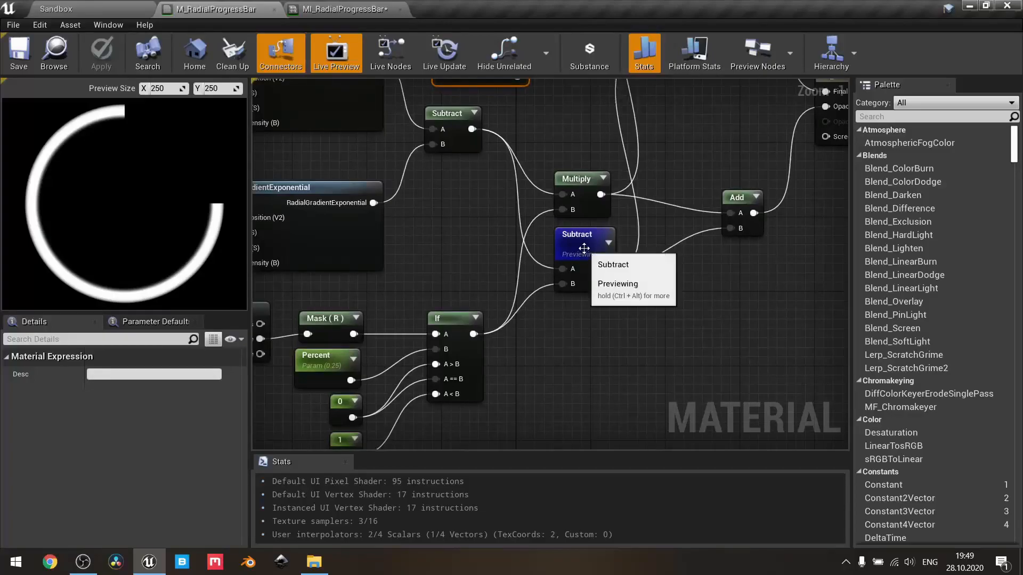
pyautogui.click(582, 243)
pyautogui.moveTo(663, 171); pyautogui.dragTo(556, 260, button='right')
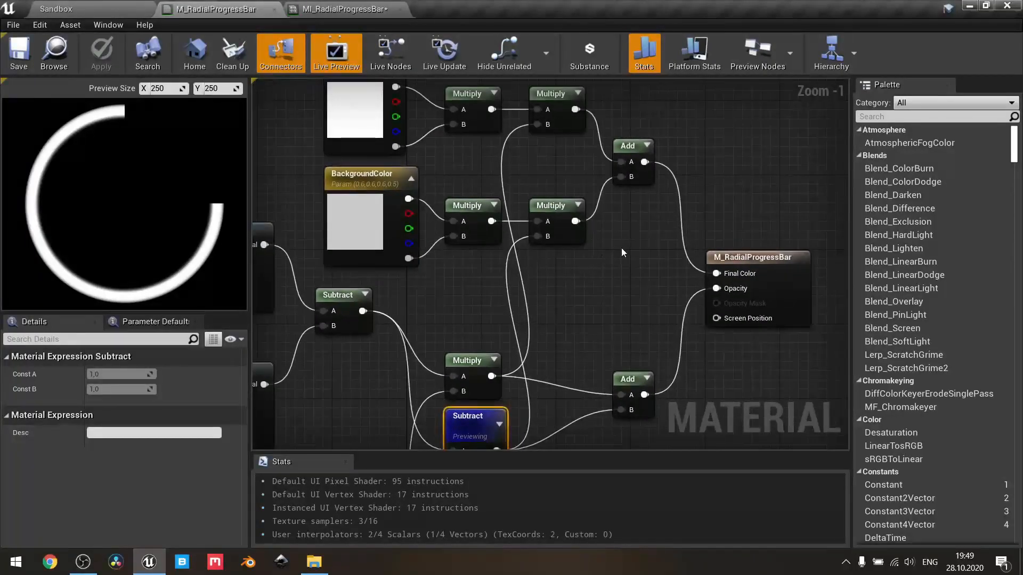
pyautogui.moveTo(654, 233); pyautogui.dragTo(372, 110)
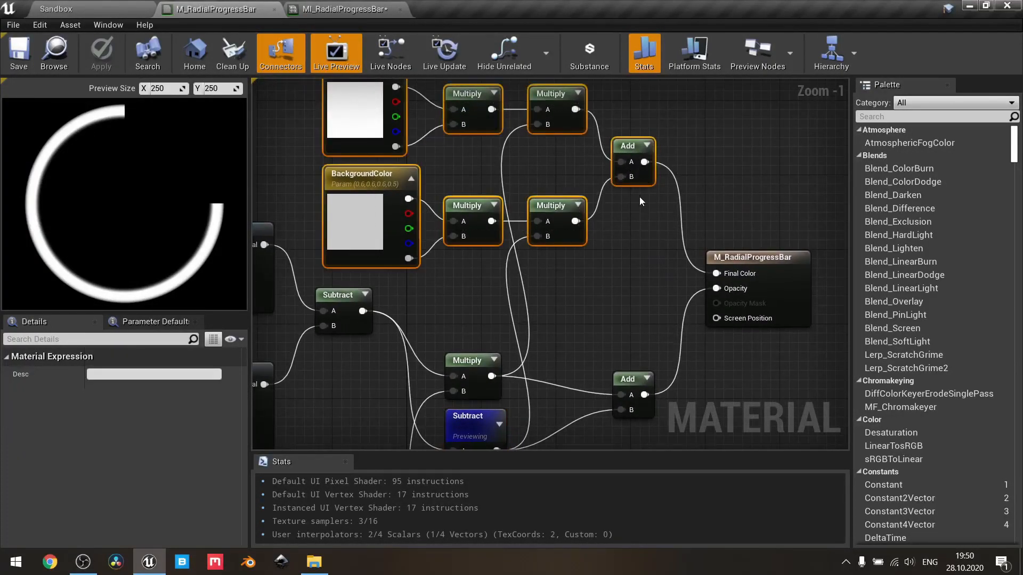
pyautogui.click(628, 243)
# - In the MI_RadialProgressBar instance, make FillColor pure blue by setting its red and green components to 0
pyautogui.click(346, 9)
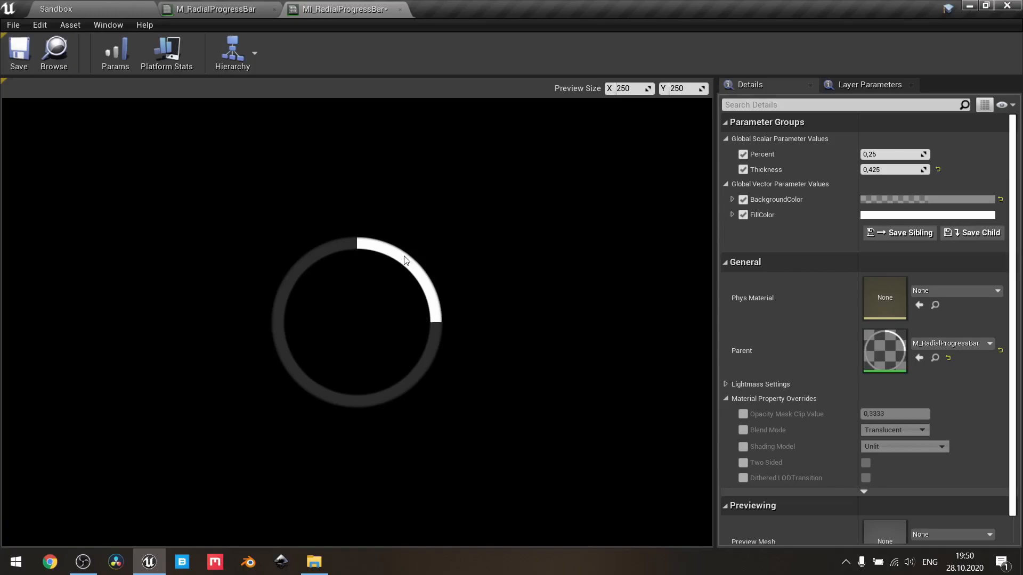
pyautogui.click(930, 216)
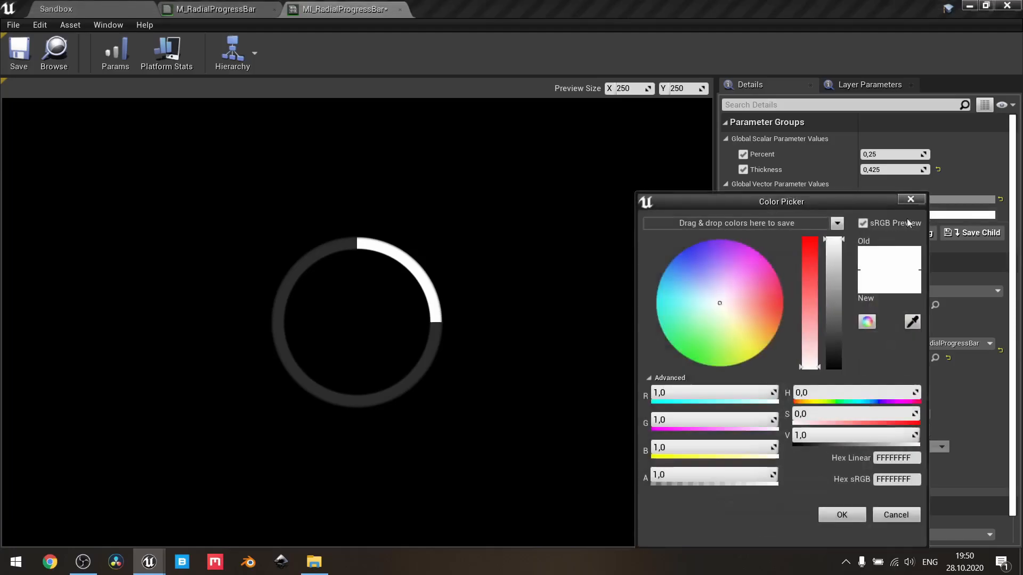
pyautogui.click(683, 392)
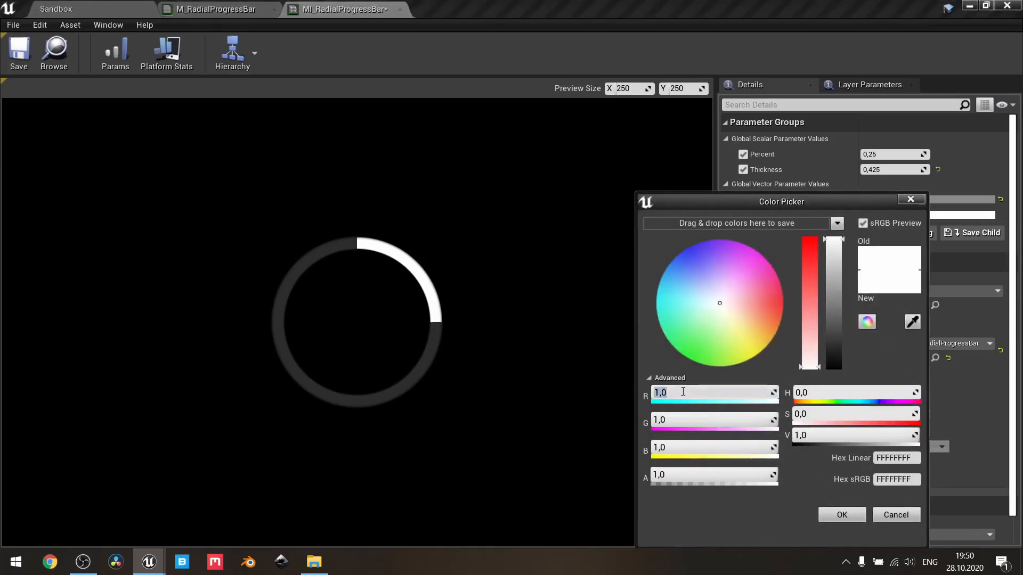
pyautogui.write('0')
pyautogui.press('Tab')
pyautogui.write('0')
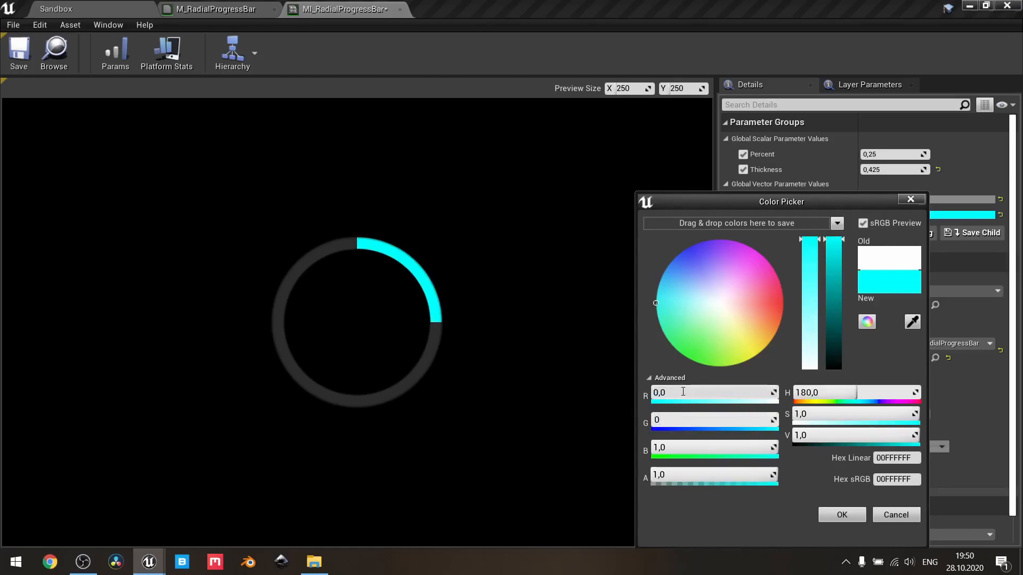
pyautogui.press('Tab')
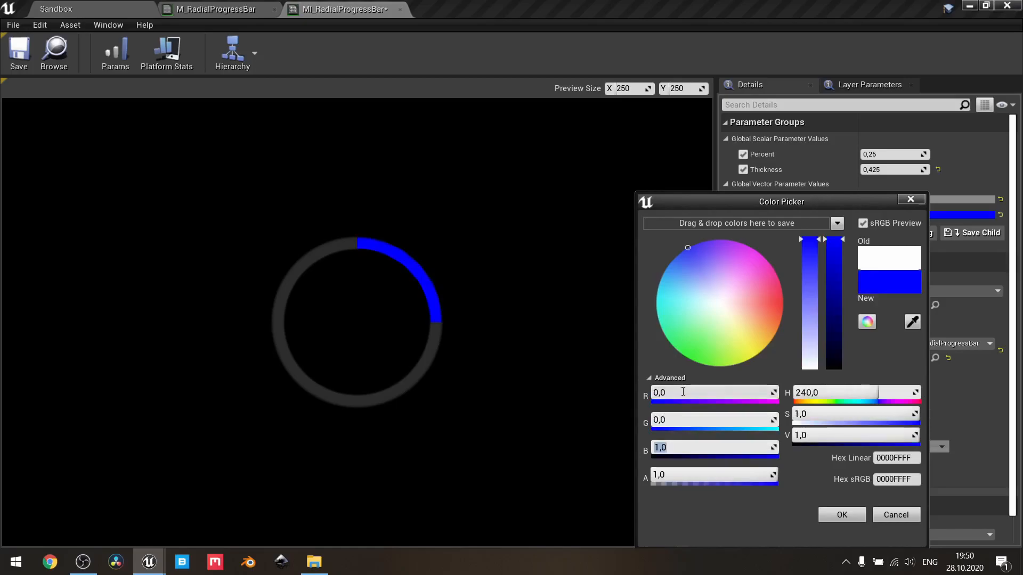
pyautogui.click(843, 515)
# - Make BackgroundColor opaque pure red, with red 1, green 0, blue 0 and alpha 1
pyautogui.click(903, 202)
pyautogui.click(665, 392)
pyautogui.write('1')
pyautogui.press('Return')
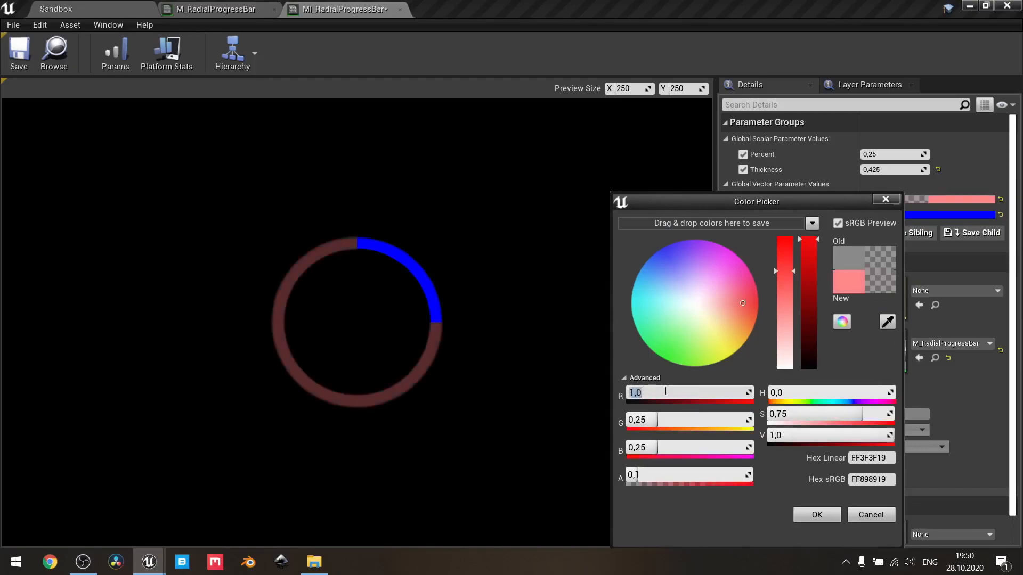
pyautogui.click(686, 476)
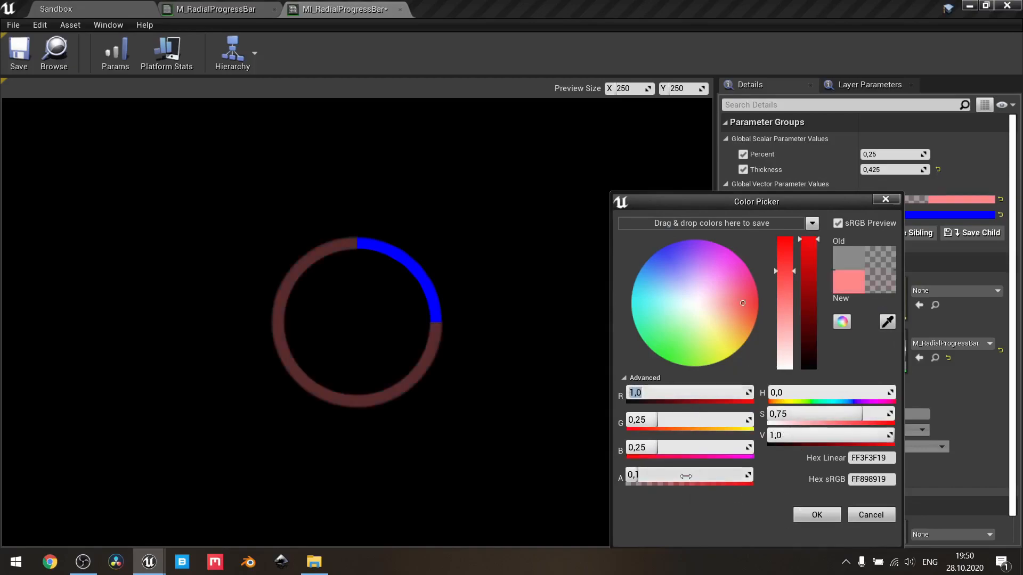
pyautogui.write('1')
pyautogui.press('Return')
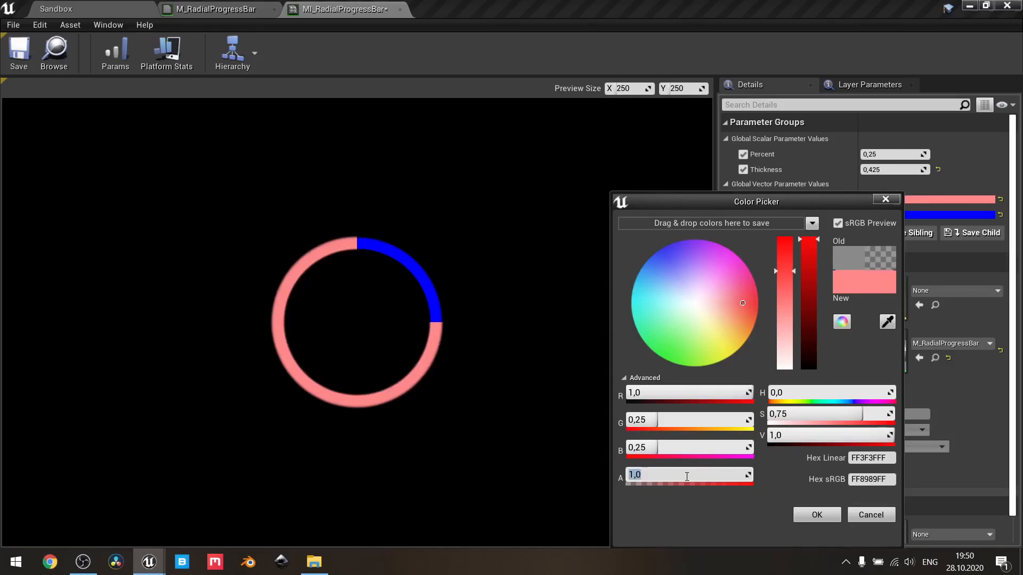
pyautogui.click(675, 422)
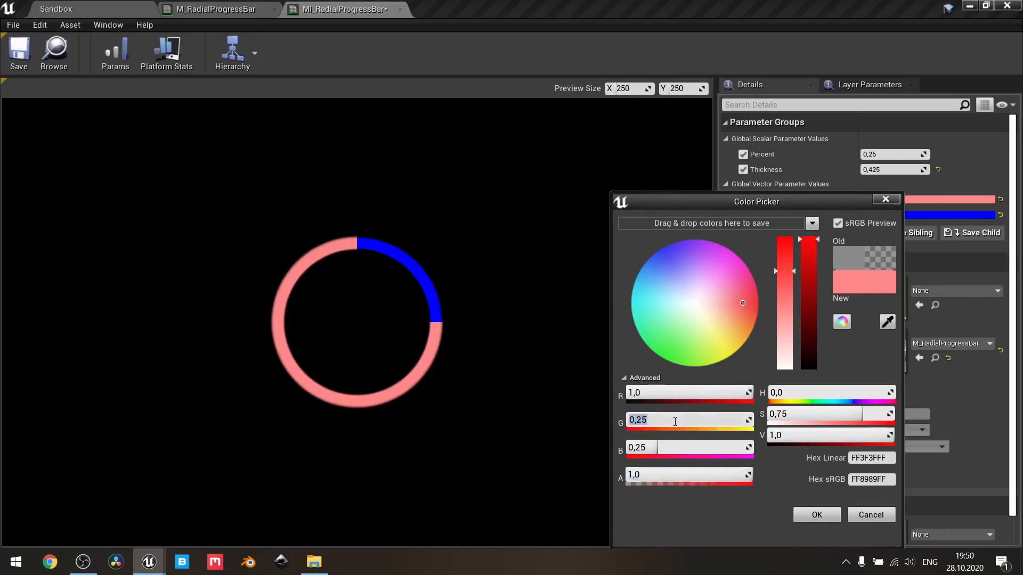
pyautogui.write('0')
pyautogui.press('Tab')
pyautogui.write('0')
pyautogui.press('Tab')
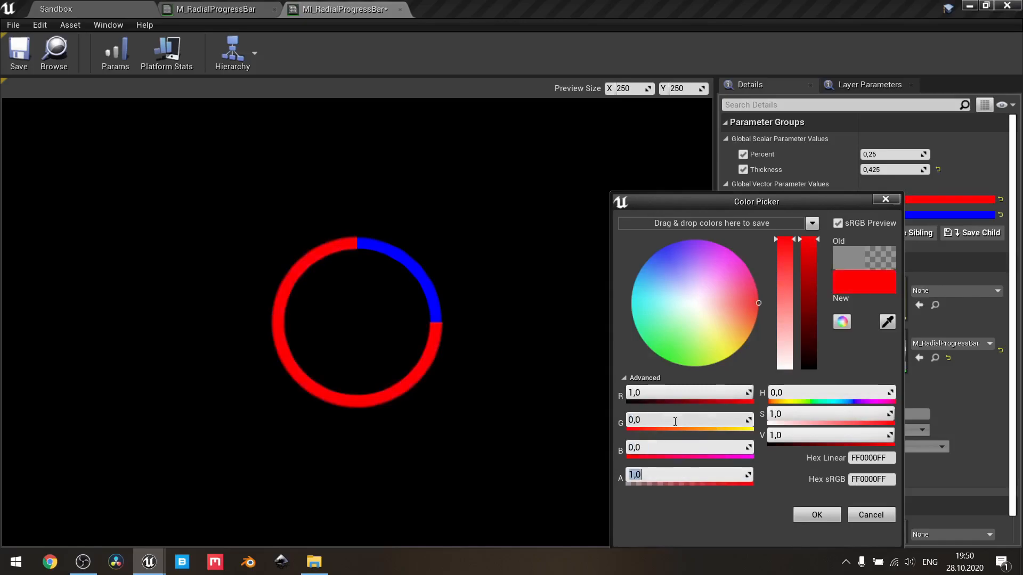
pyautogui.click(817, 514)
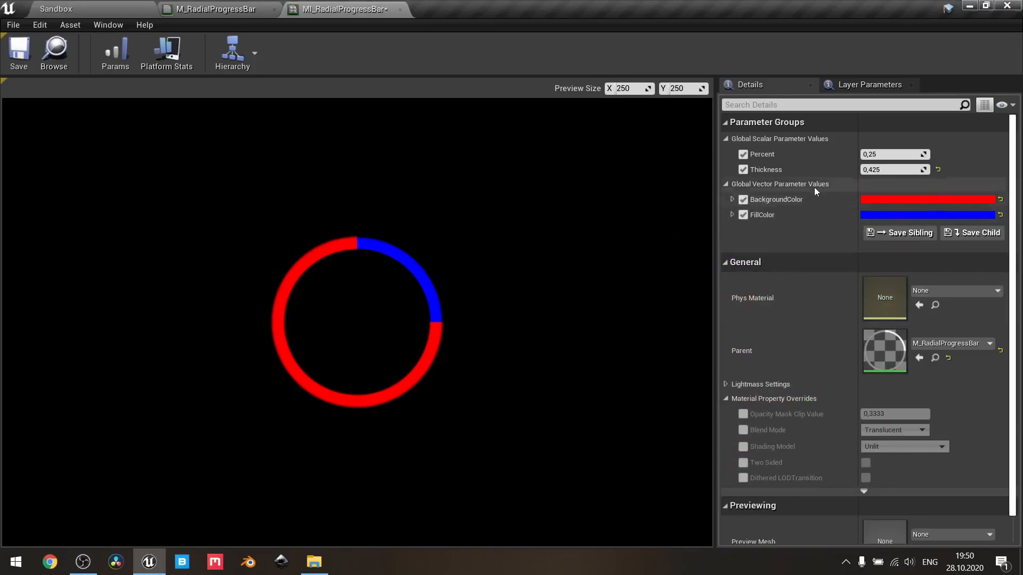
# - Set the Percent parameter of the instance to 0,5
pyautogui.click(882, 155)
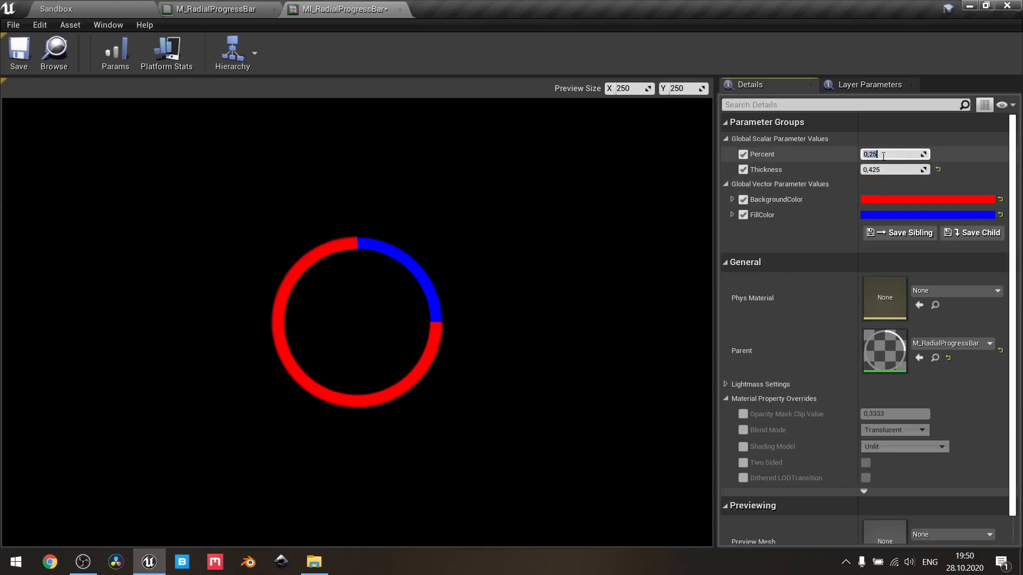
pyautogui.write('0,5')
pyautogui.press('Return')
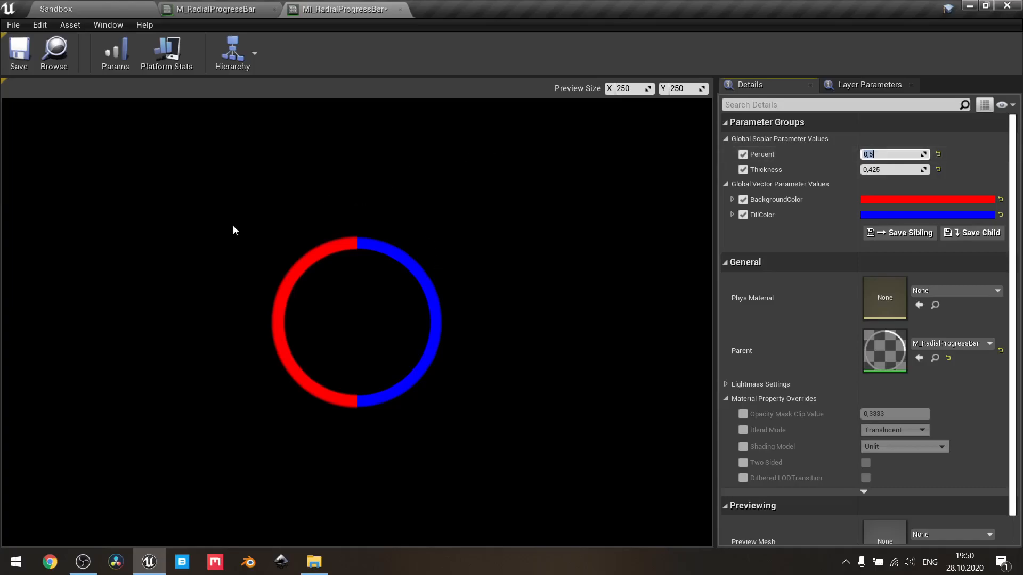
# - Set the alpha of FillColor to 0,25
pyautogui.click(879, 215)
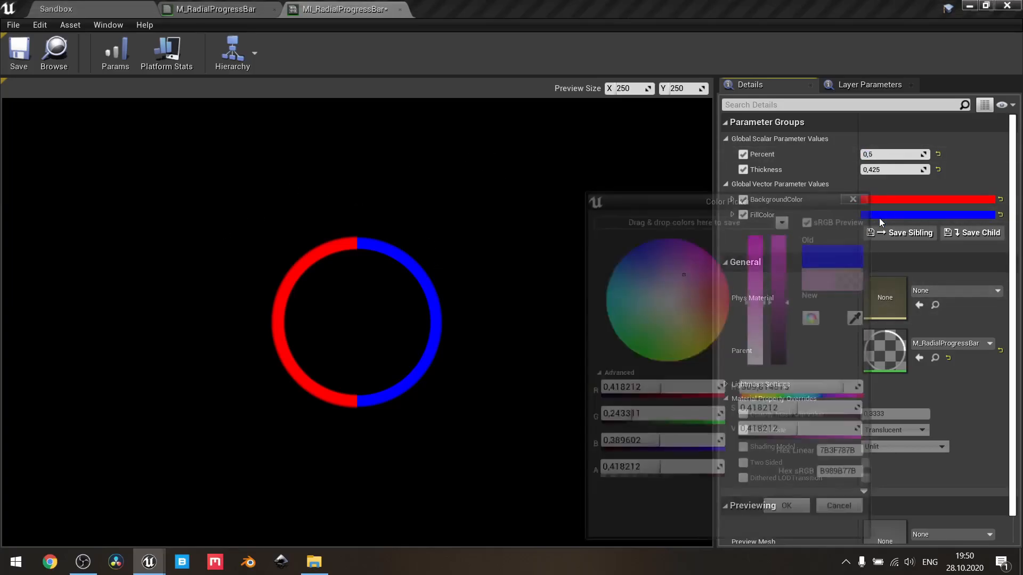
pyautogui.click(627, 473)
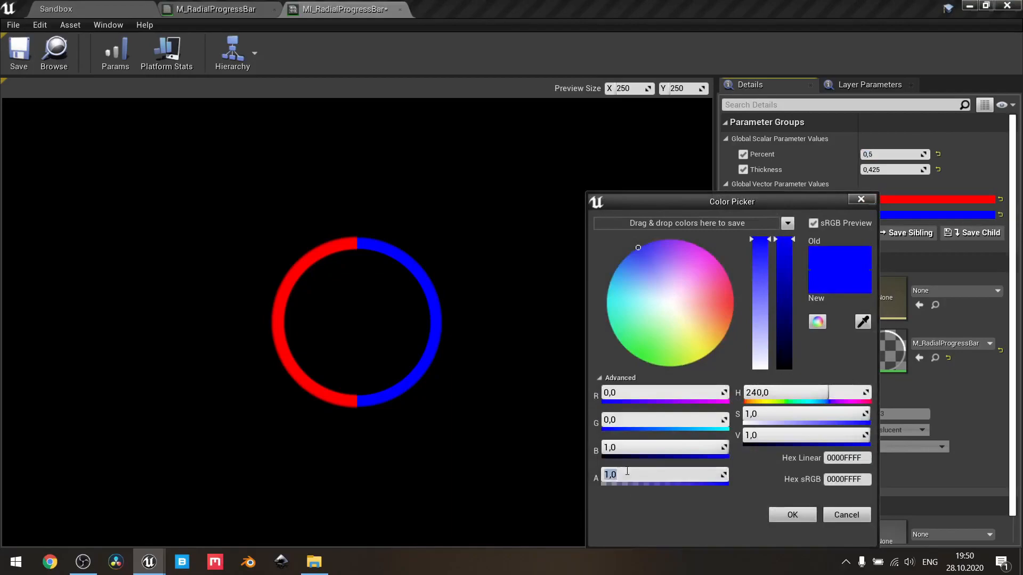
pyautogui.write('0,25')
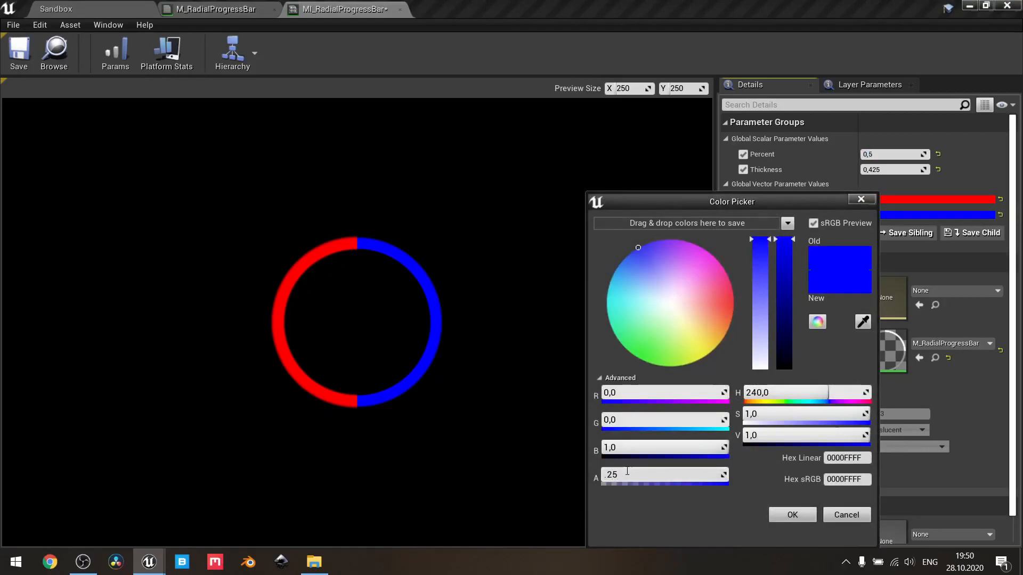
pyautogui.press('Return')
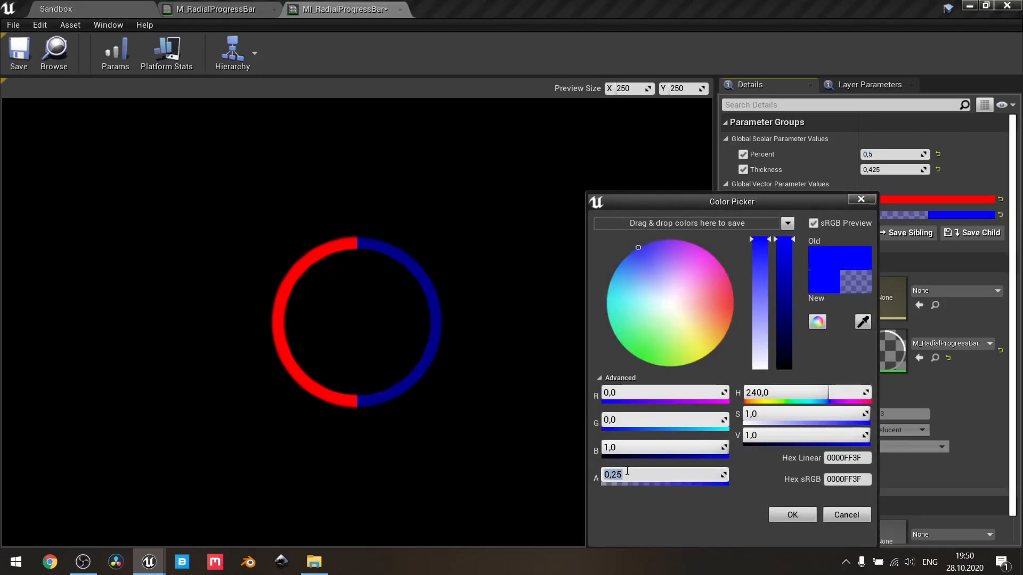
pyautogui.click(792, 514)
# - Set the alpha of BackgroundColor to 0,1
pyautogui.click(874, 201)
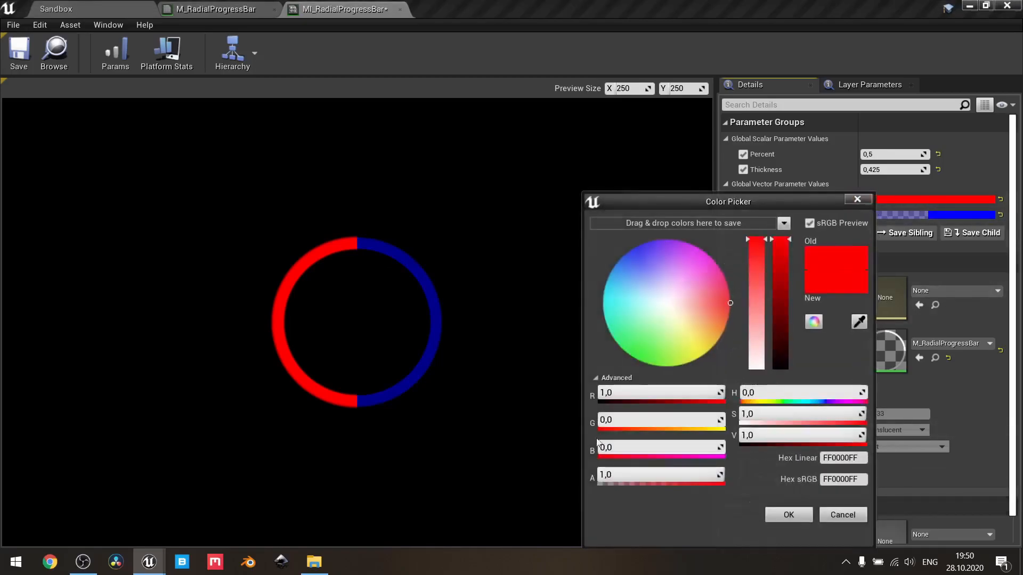
pyautogui.click(618, 471)
pyautogui.write('0,1')
pyautogui.press('Return')
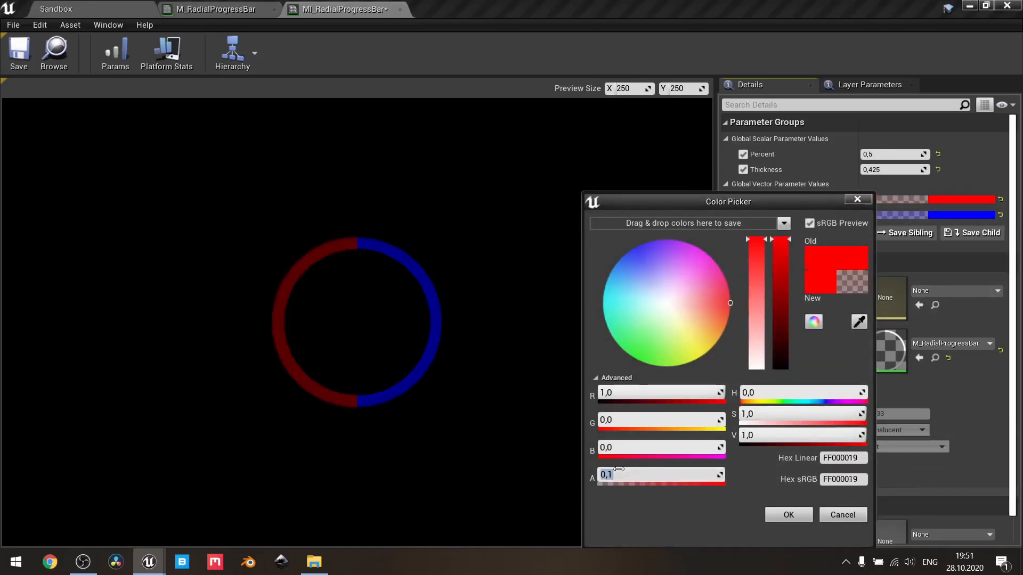
pyautogui.click(773, 515)
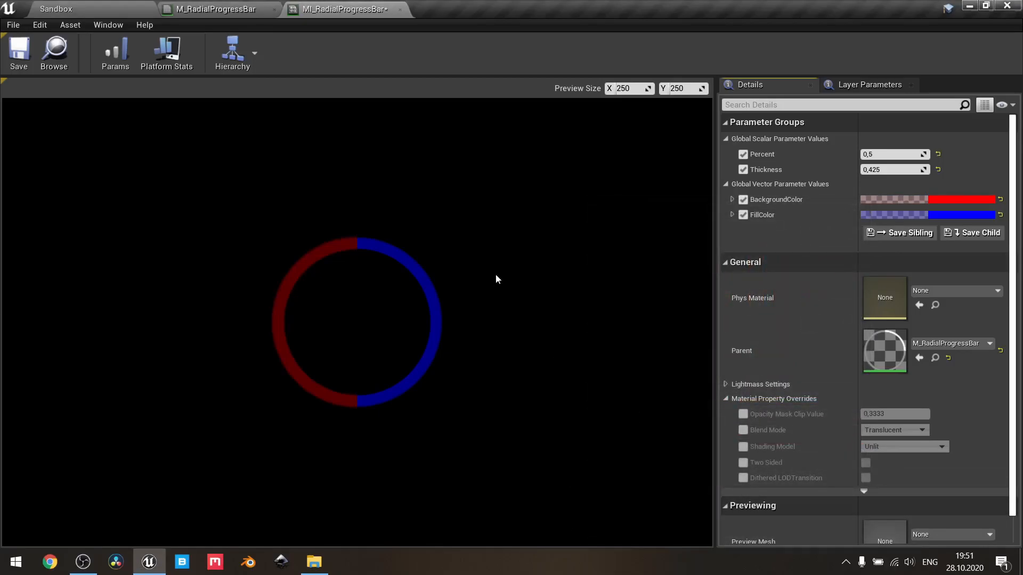